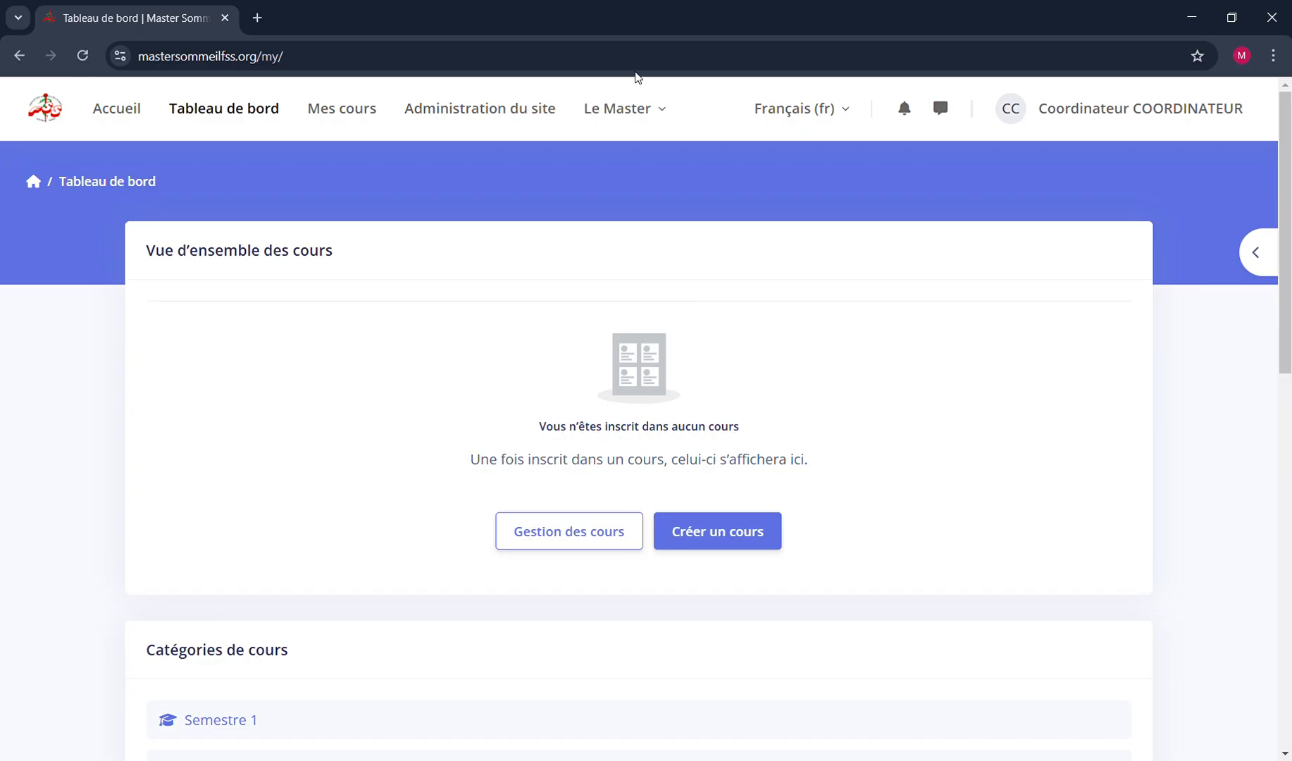
{"action": "left_click", "coordinate": [629, 109]}
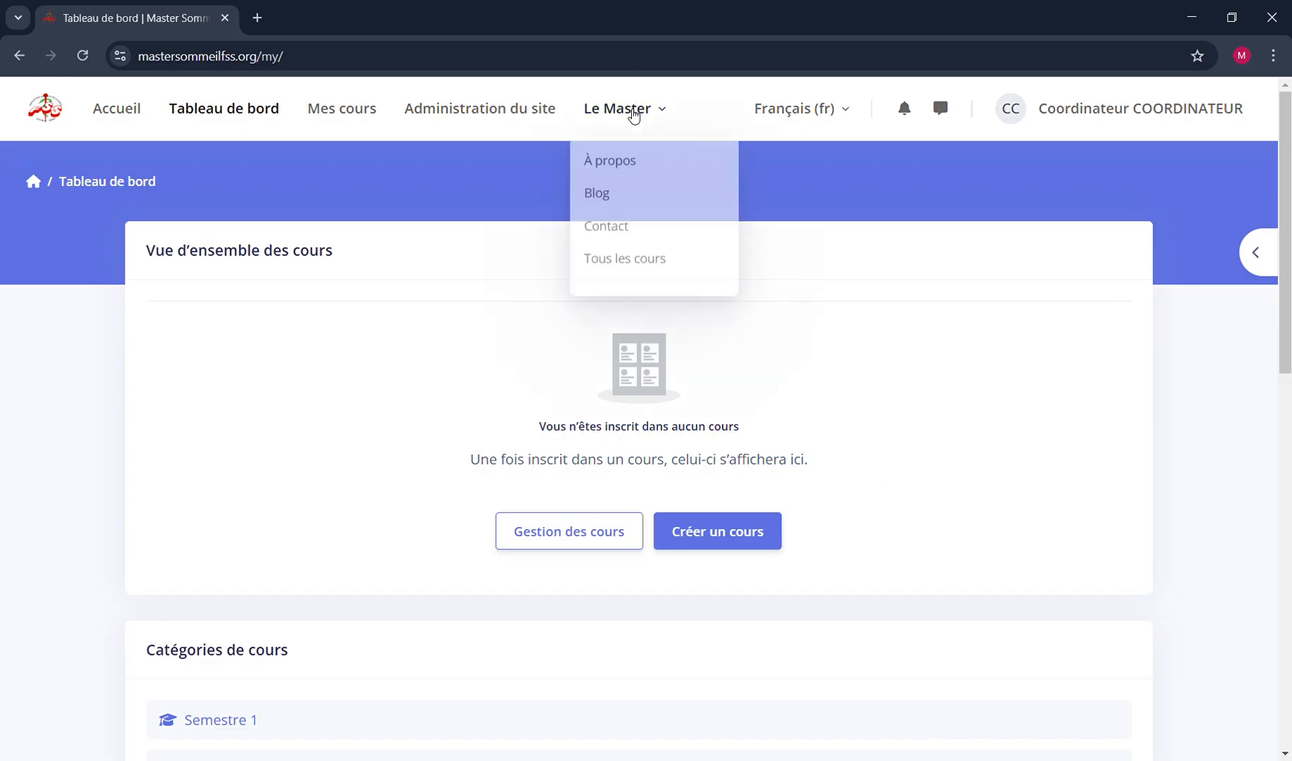
{"action": "left_click", "coordinate": [425, 349]}
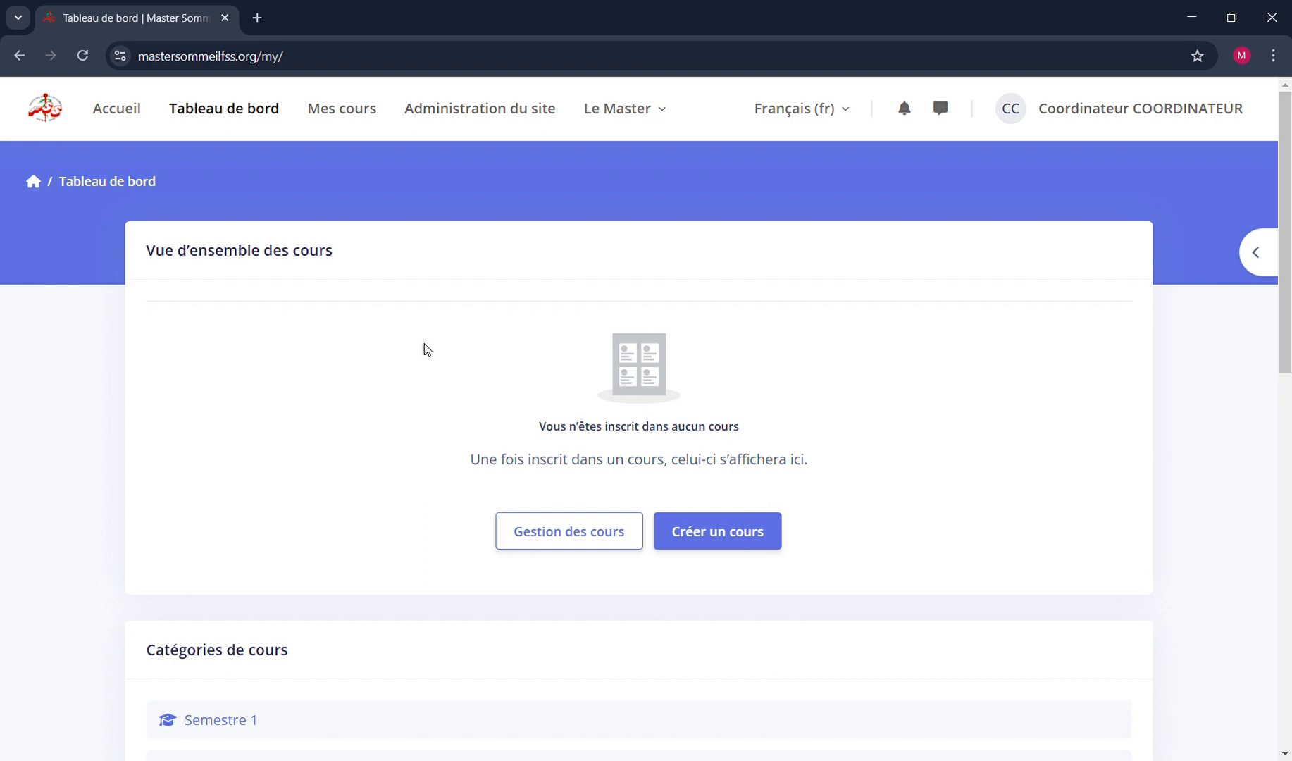
{"action": "double_click", "coordinate": [628, 429]}
{"action": "double_click", "coordinate": [585, 427]}
{"action": "triple_click", "coordinate": [586, 430]}
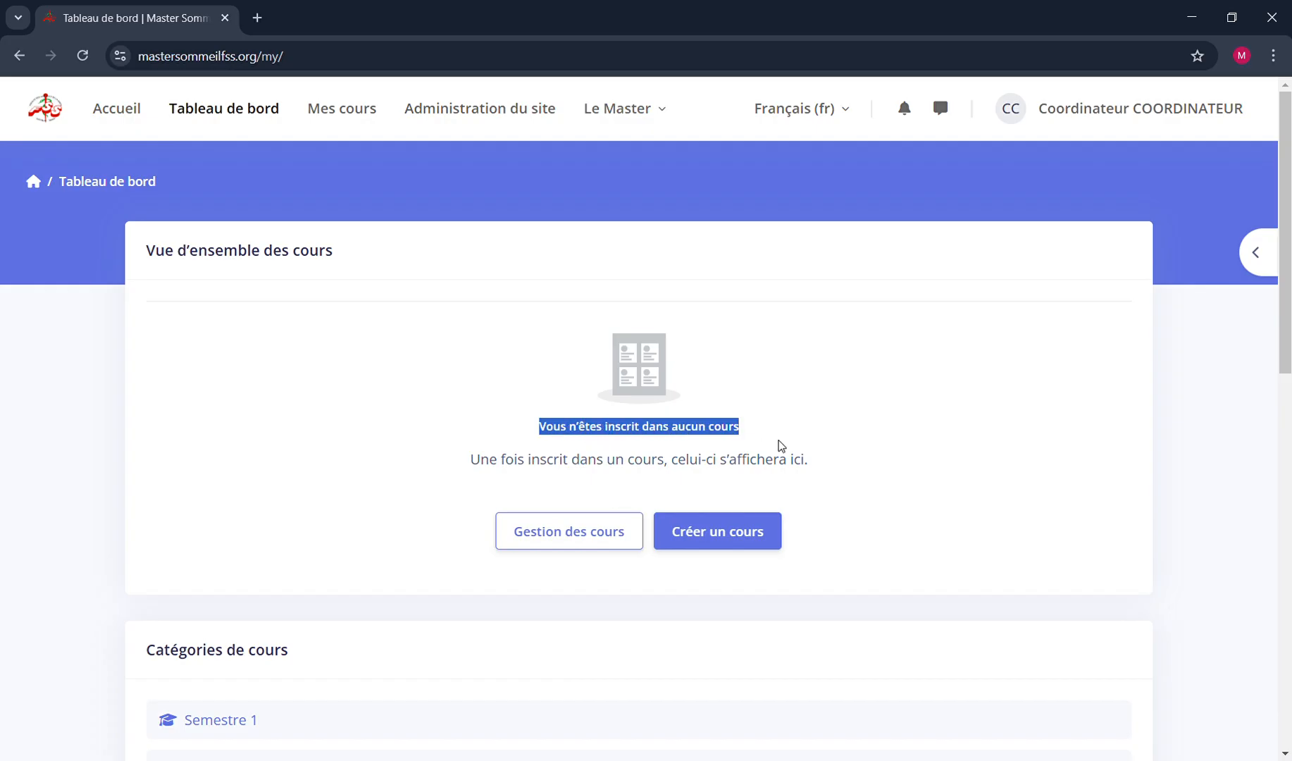
{"action": "double_click", "coordinate": [731, 428]}
{"action": "left_click", "coordinate": [802, 410]}
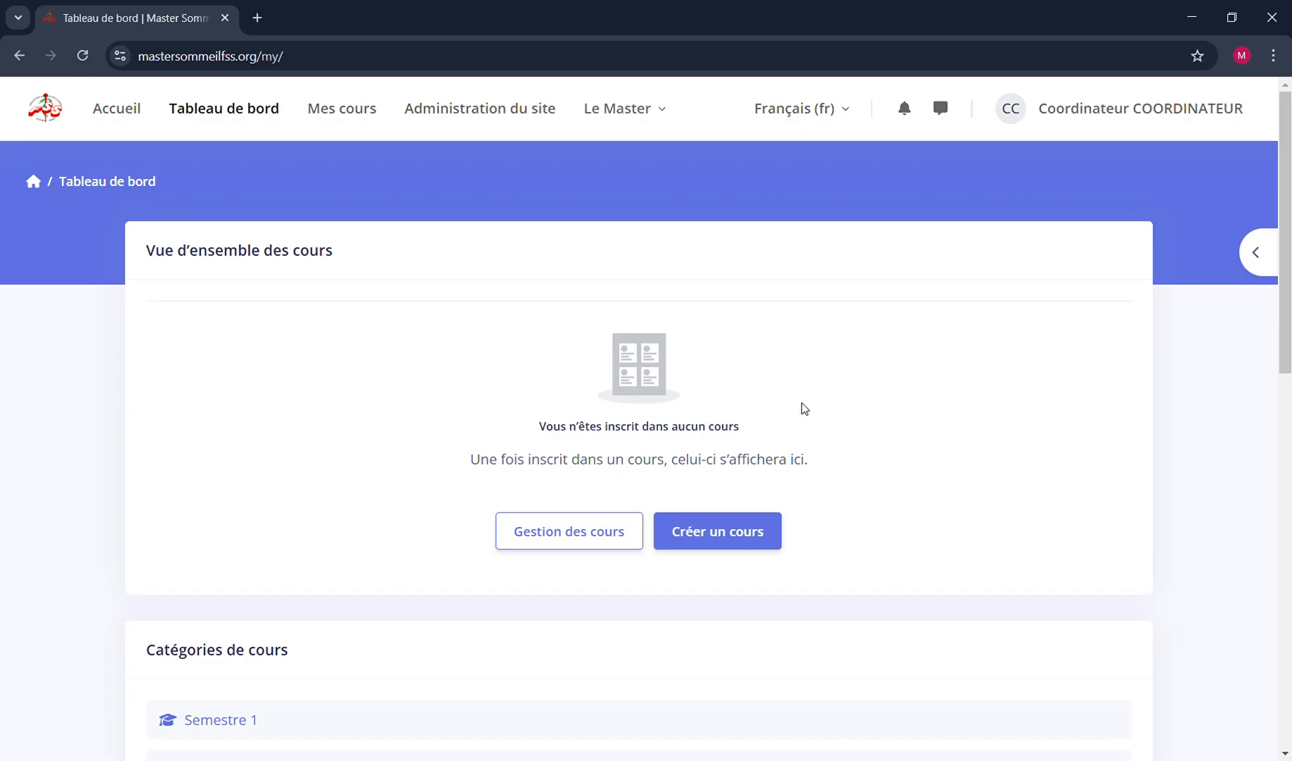
Open Cours test from the Enseignants subcategory of Tutoriels de prise en main in the full course list
{"action": "scroll", "coordinate": [594, 394], "scroll_direction": "down", "scroll_amount": 5}
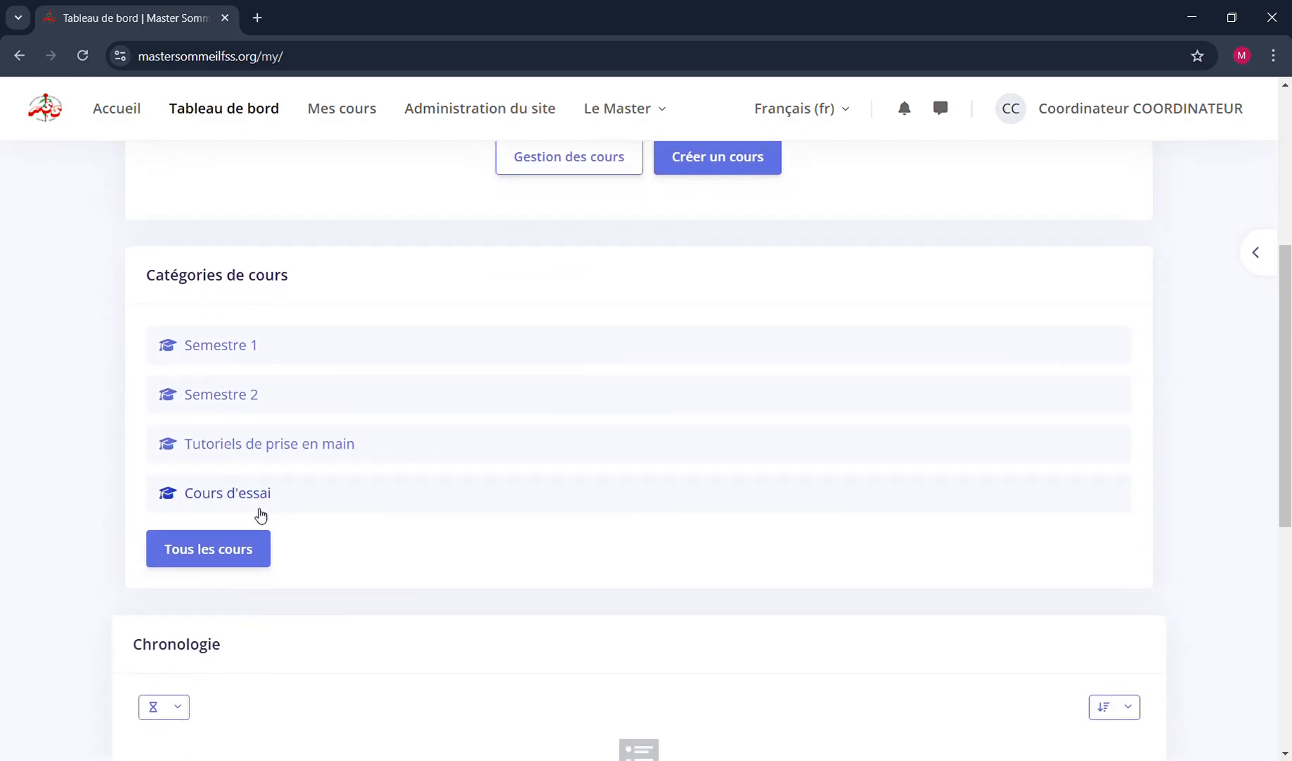
{"action": "left_click", "coordinate": [228, 547]}
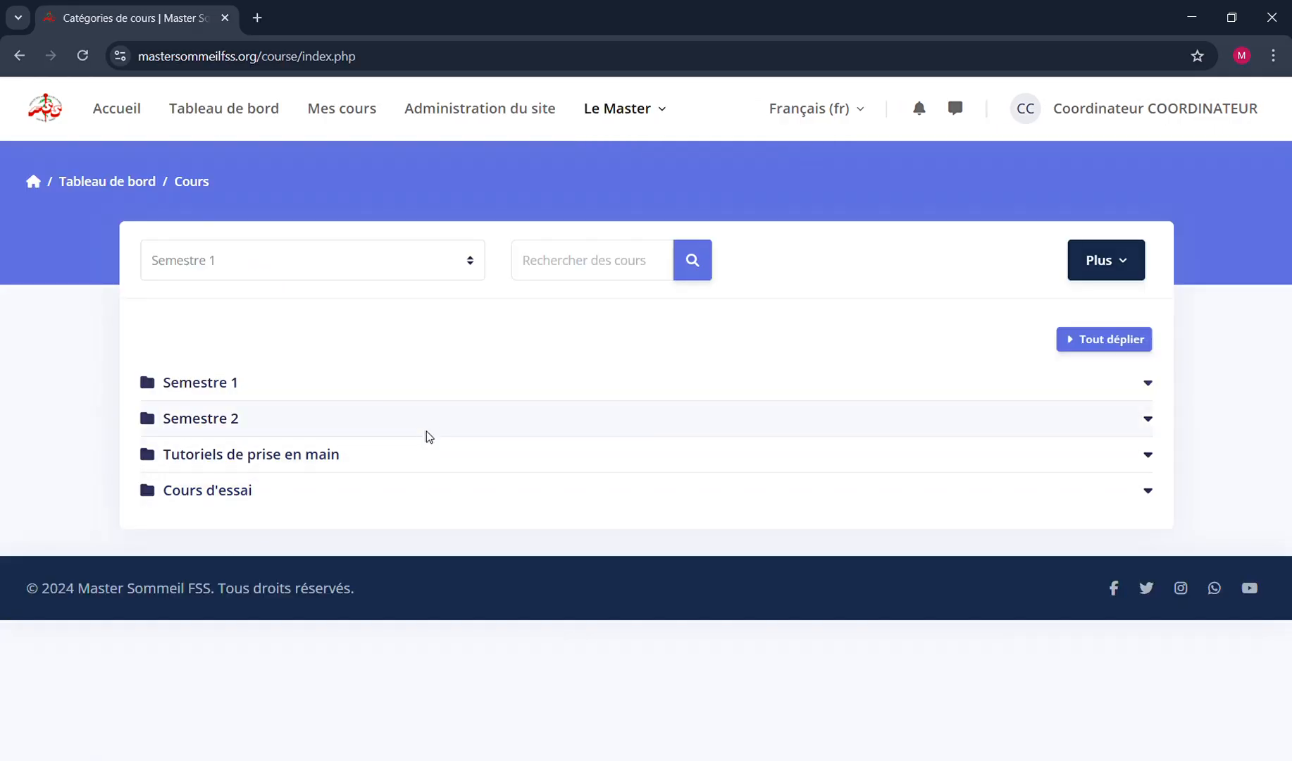
{"action": "left_click", "coordinate": [607, 463]}
{"action": "left_click", "coordinate": [606, 462]}
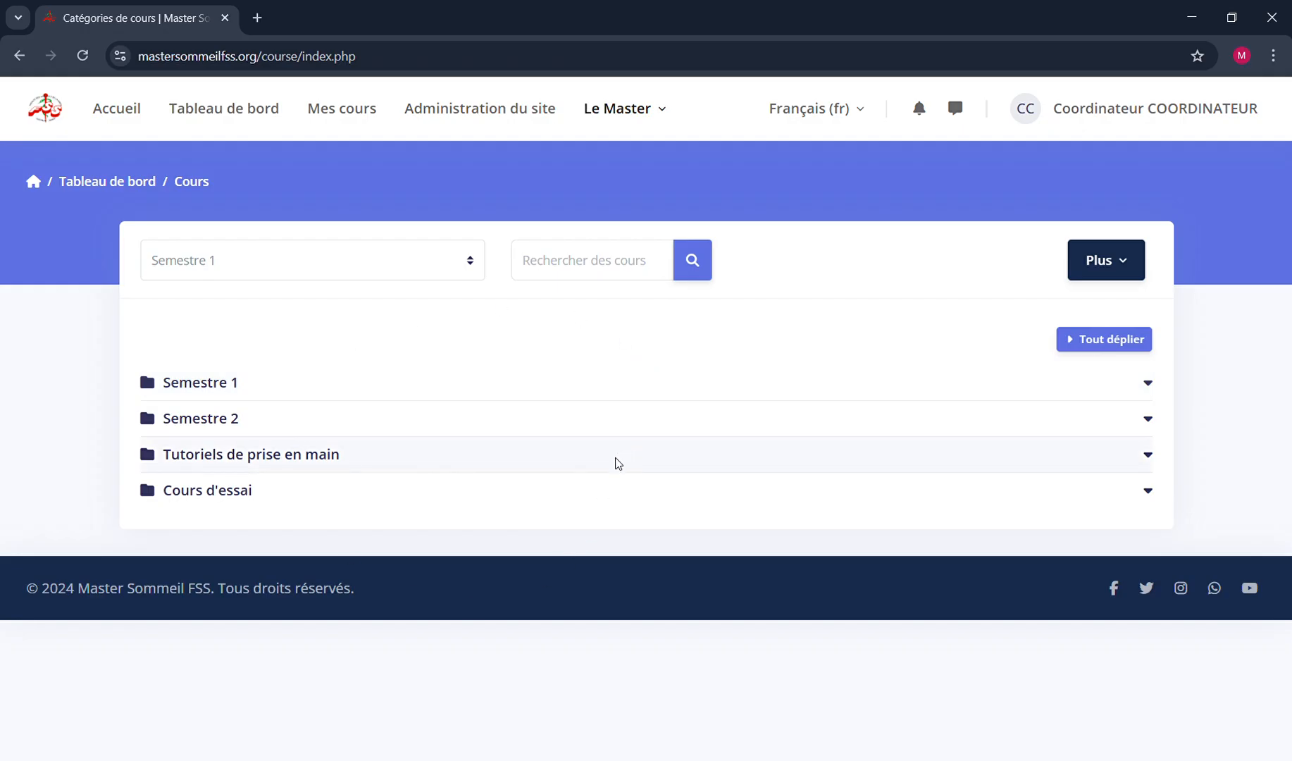
{"action": "left_click", "coordinate": [617, 463]}
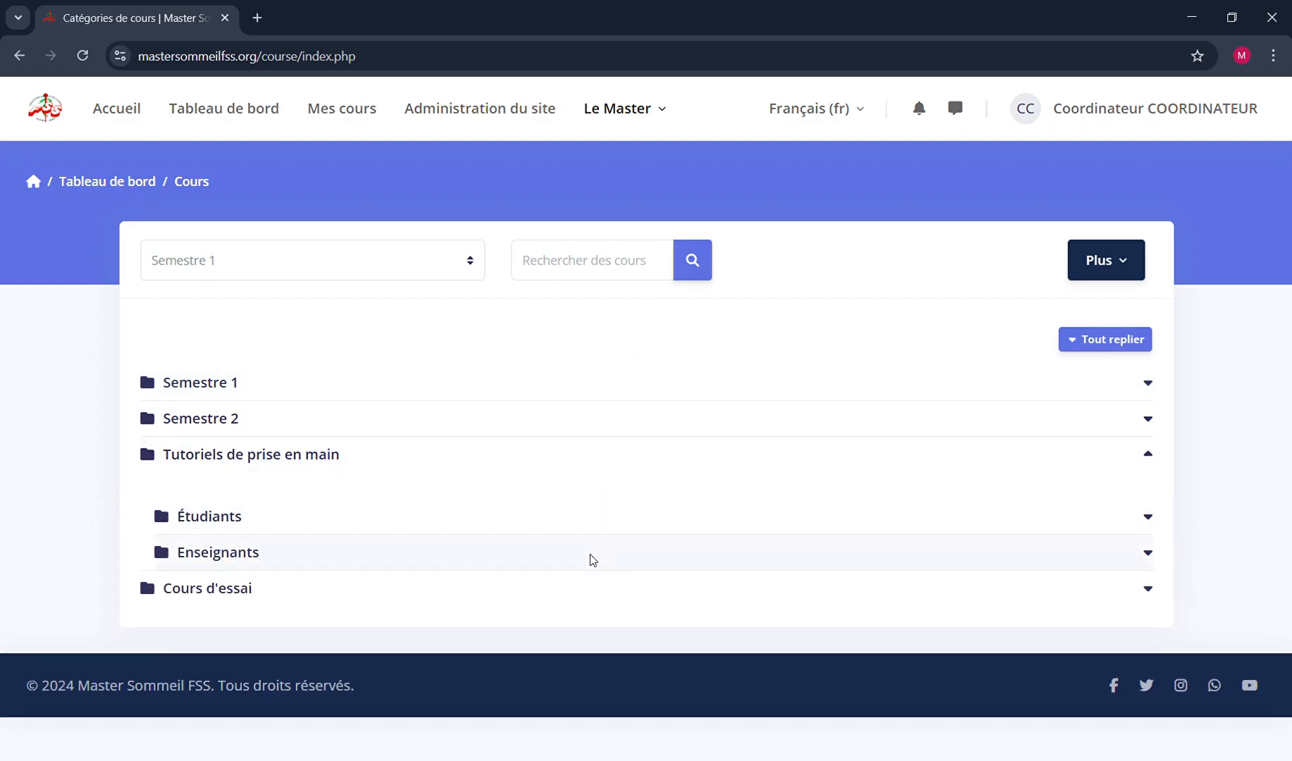
{"action": "scroll", "coordinate": [592, 559], "scroll_direction": "down", "scroll_amount": 2}
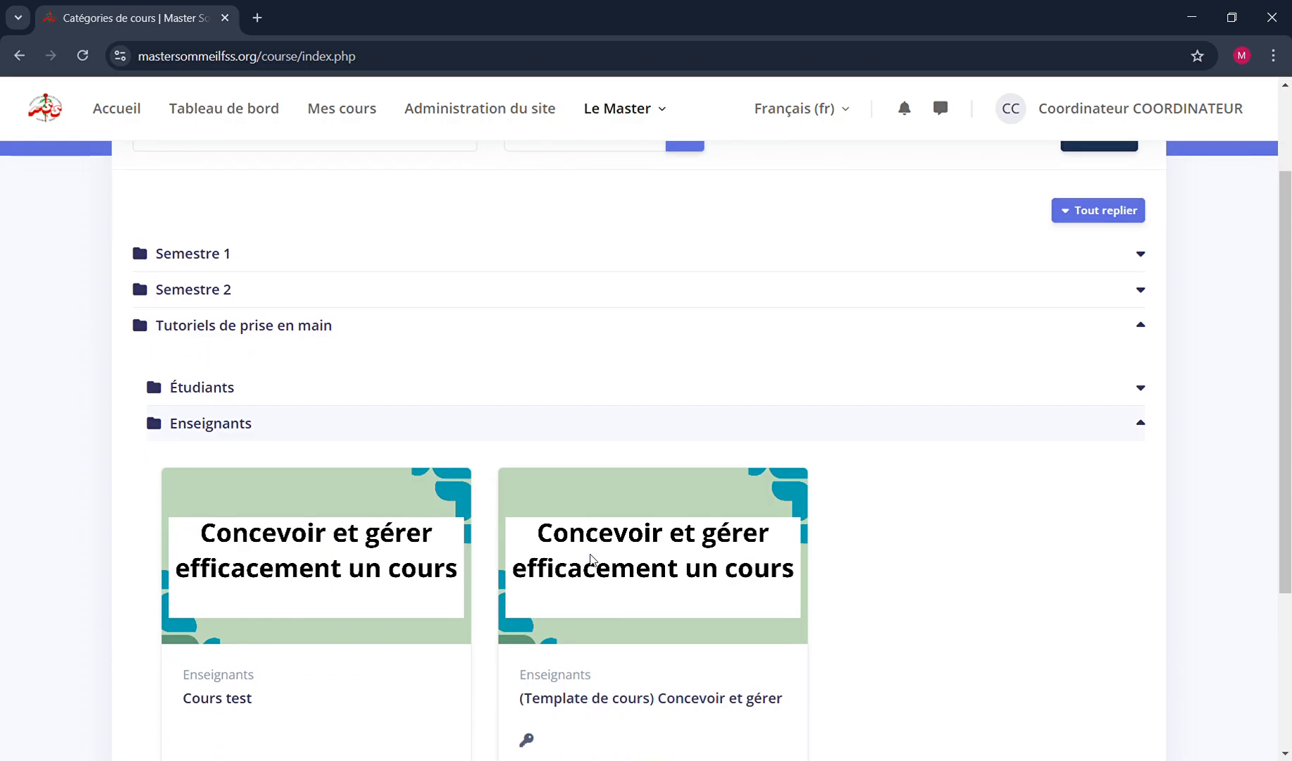
{"action": "scroll", "coordinate": [595, 560], "scroll_direction": "down", "scroll_amount": 2}
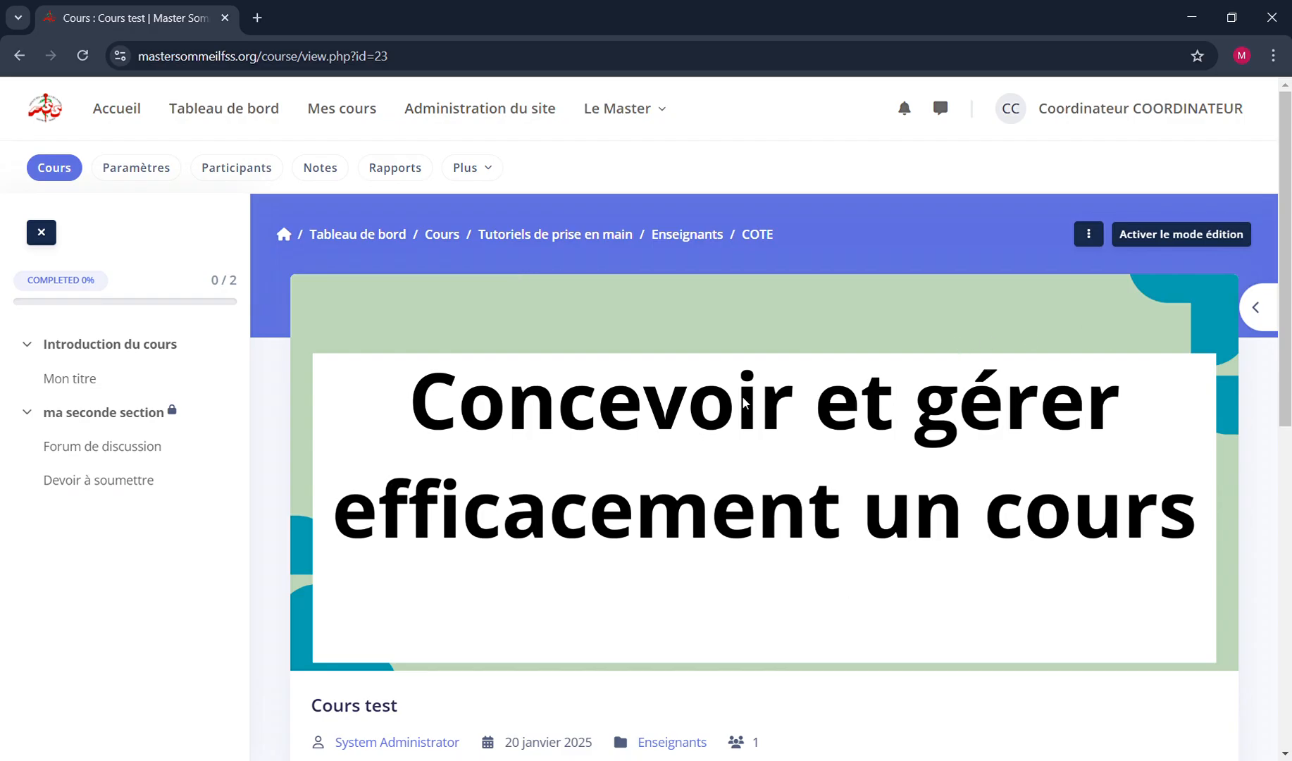
Unenrol the teacher account from the Cours test participants
{"action": "scroll", "coordinate": [726, 477], "scroll_direction": "down", "scroll_amount": 3}
{"action": "scroll", "coordinate": [724, 479], "scroll_direction": "up", "scroll_amount": 3}
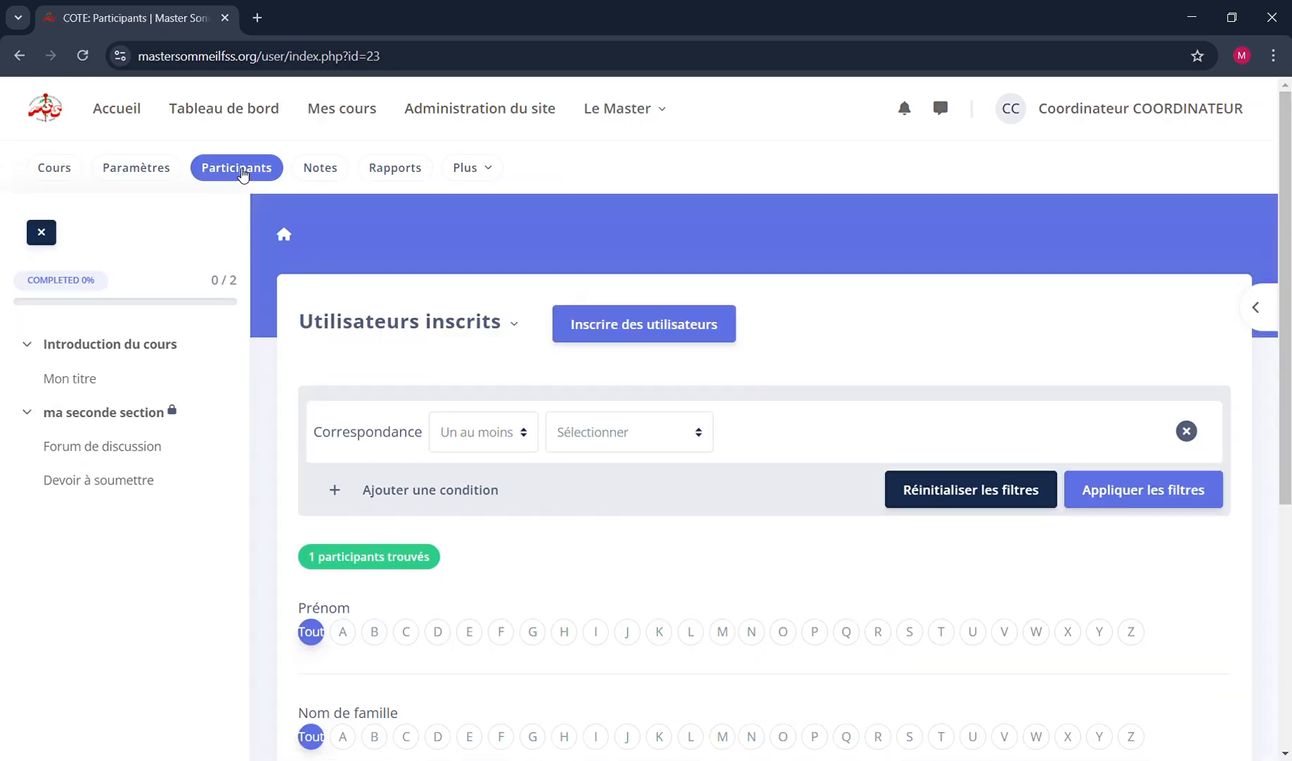
{"action": "scroll", "coordinate": [733, 482], "scroll_direction": "down", "scroll_amount": 2}
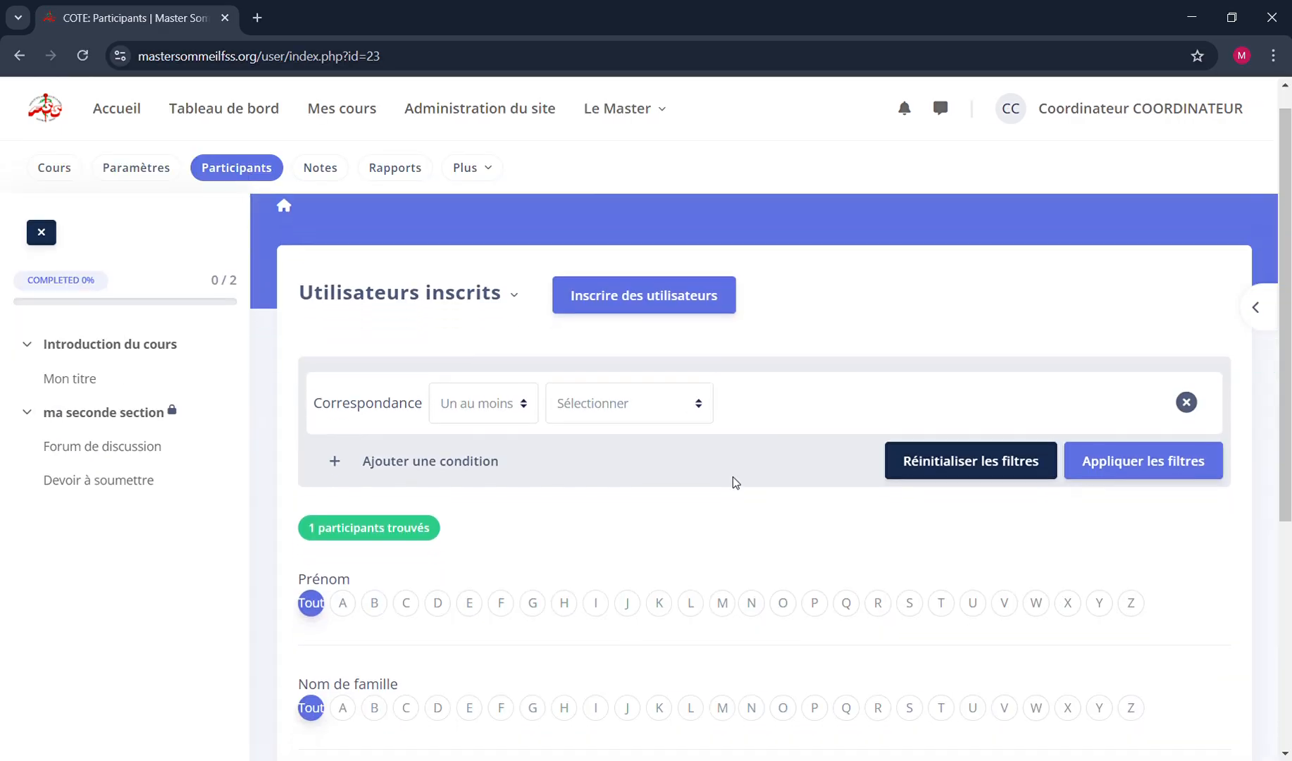
{"action": "scroll", "coordinate": [733, 482], "scroll_direction": "down", "scroll_amount": 1}
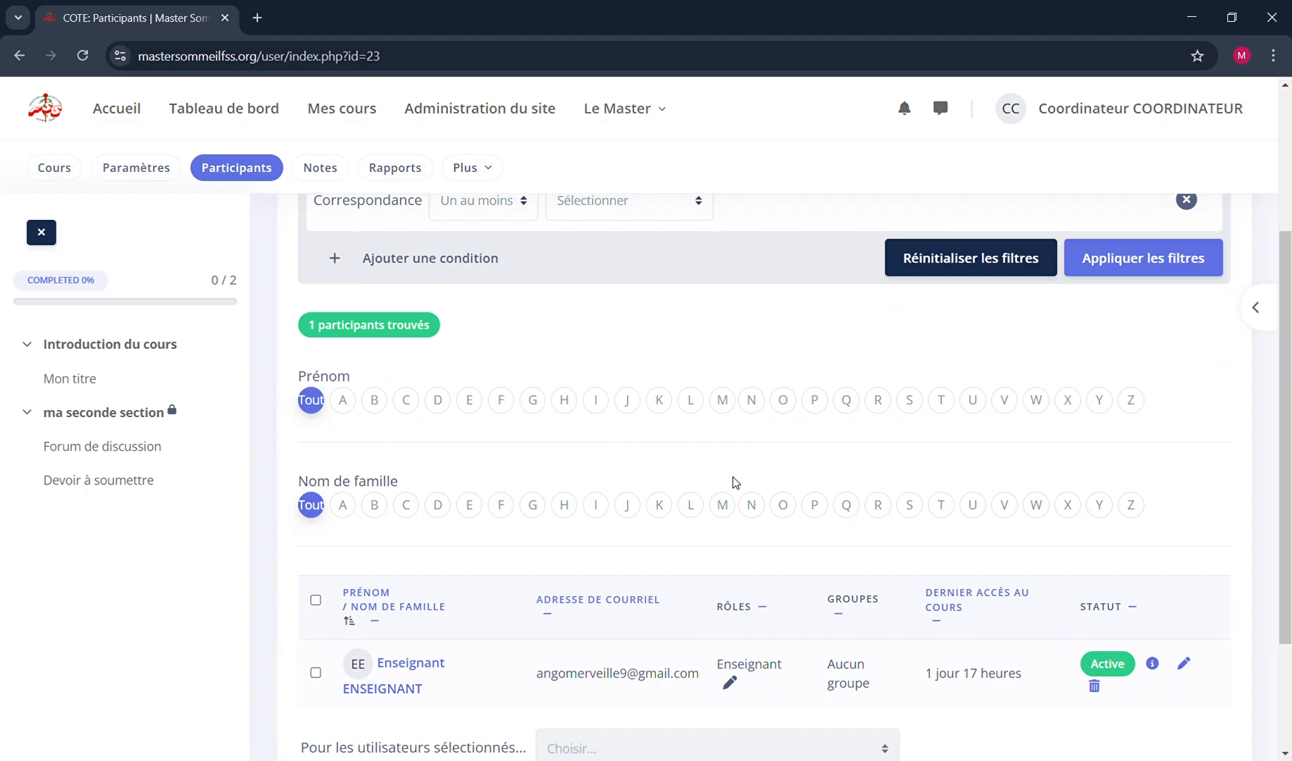
{"action": "left_click", "coordinate": [1096, 686]}
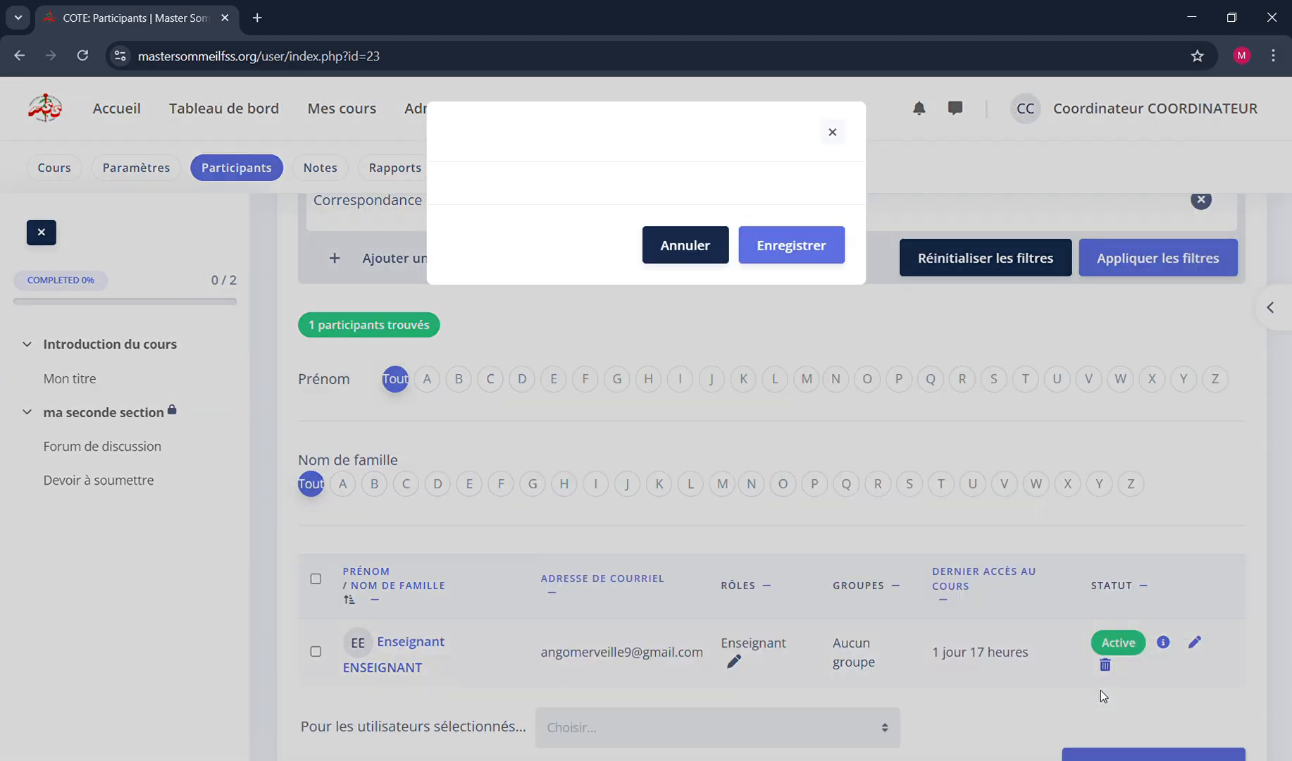
{"action": "left_click", "coordinate": [818, 325]}
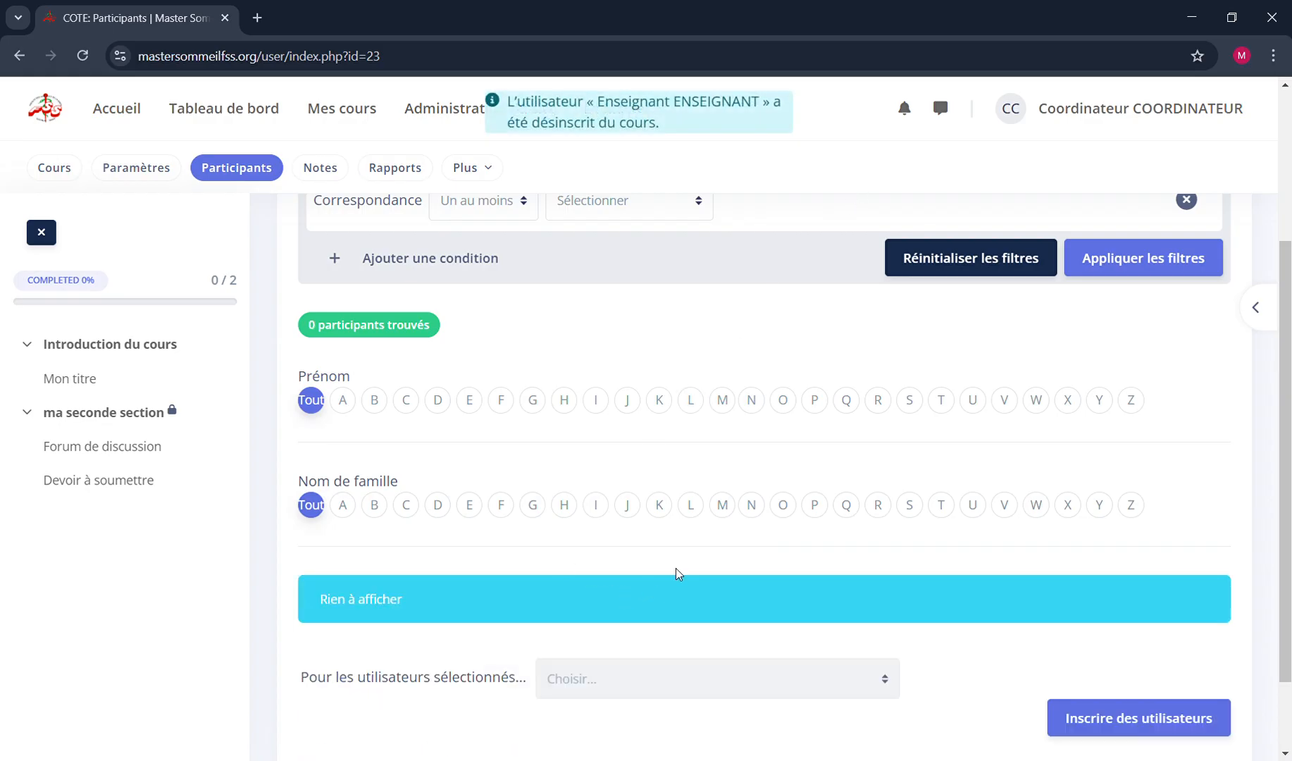
Start a new user enrolment for the course and select the teacher account as the user to enrol
{"action": "scroll", "coordinate": [600, 383], "scroll_direction": "up", "scroll_amount": 2}
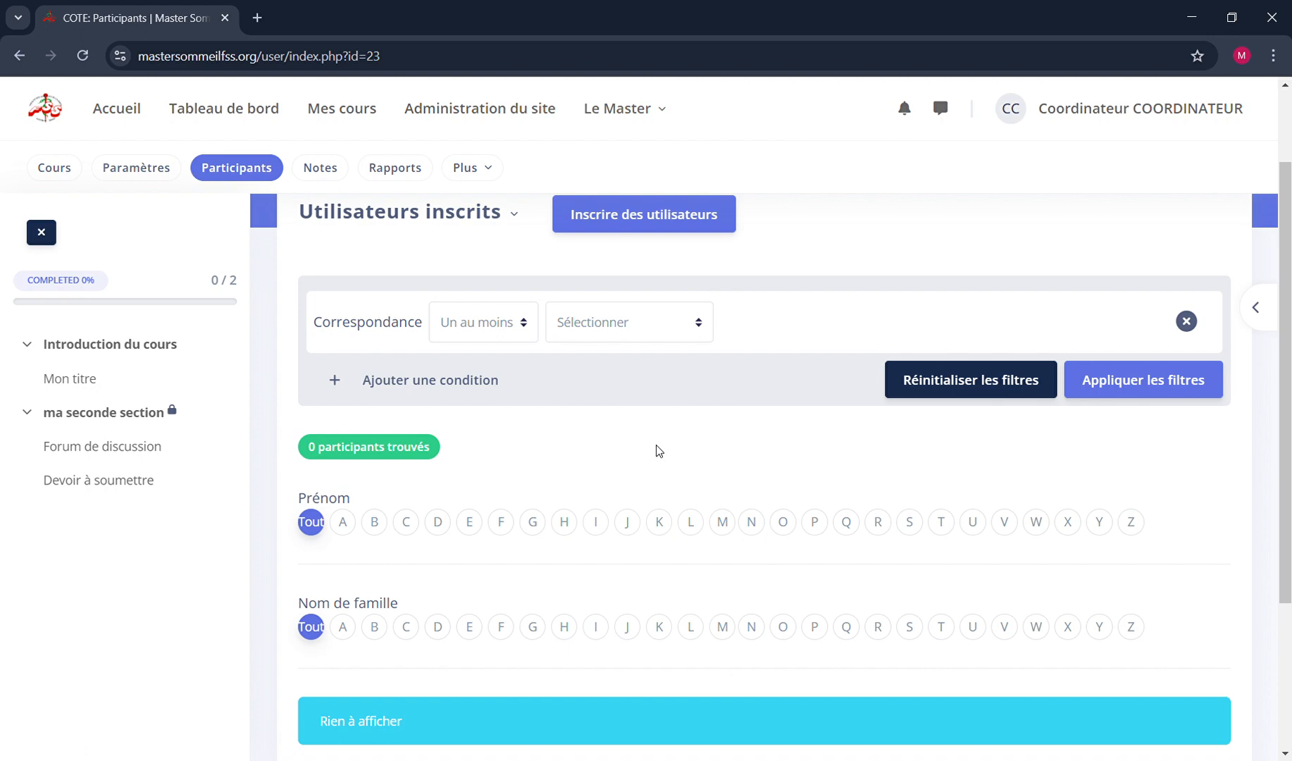
{"action": "scroll", "coordinate": [657, 451], "scroll_direction": "up", "scroll_amount": 2}
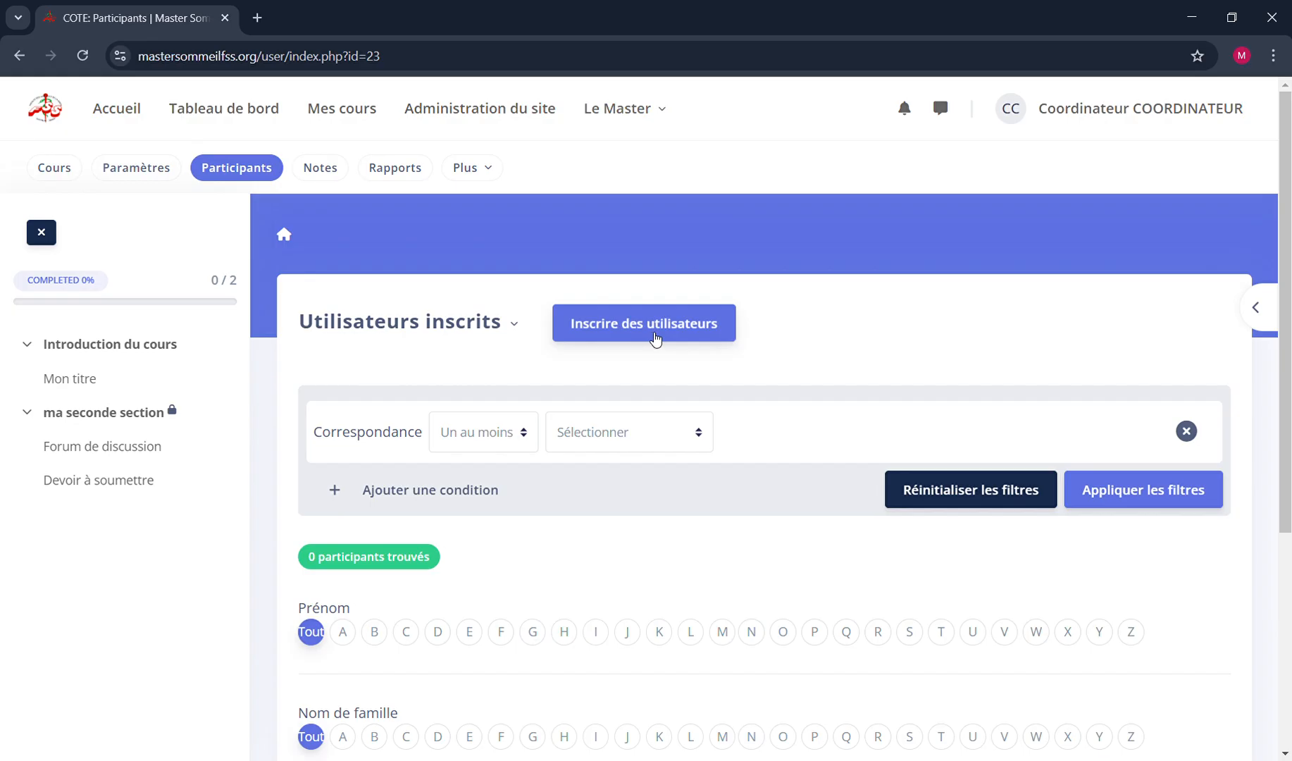
{"action": "left_click", "coordinate": [656, 339]}
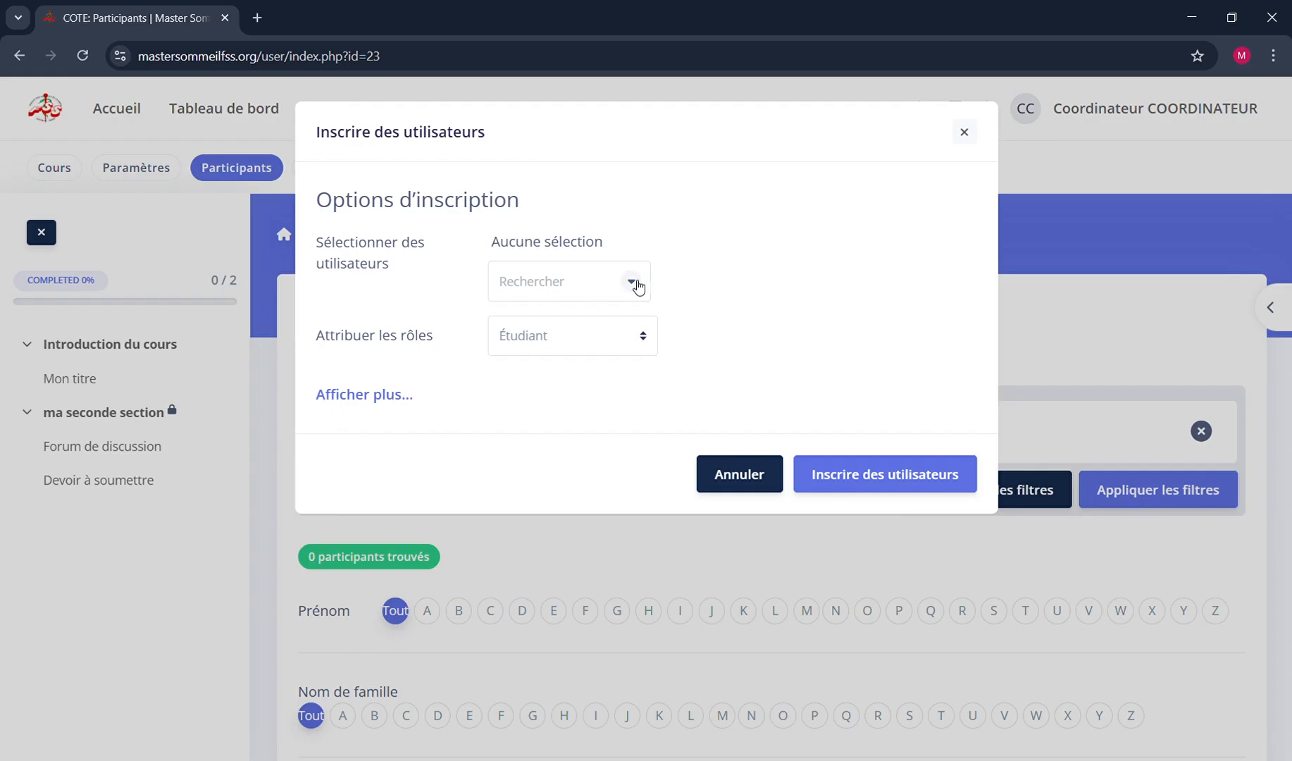
{"action": "left_click", "coordinate": [632, 282]}
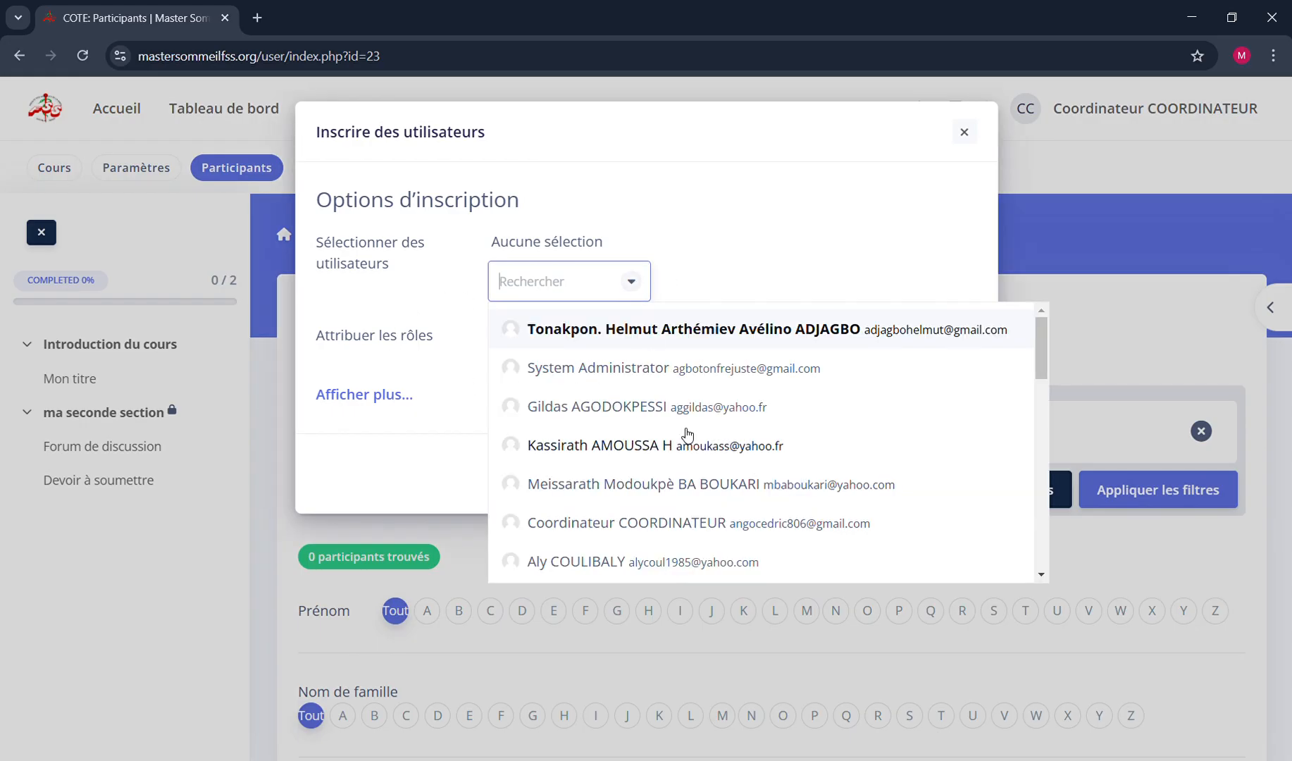
{"action": "scroll", "coordinate": [688, 434], "scroll_direction": "down", "scroll_amount": 5}
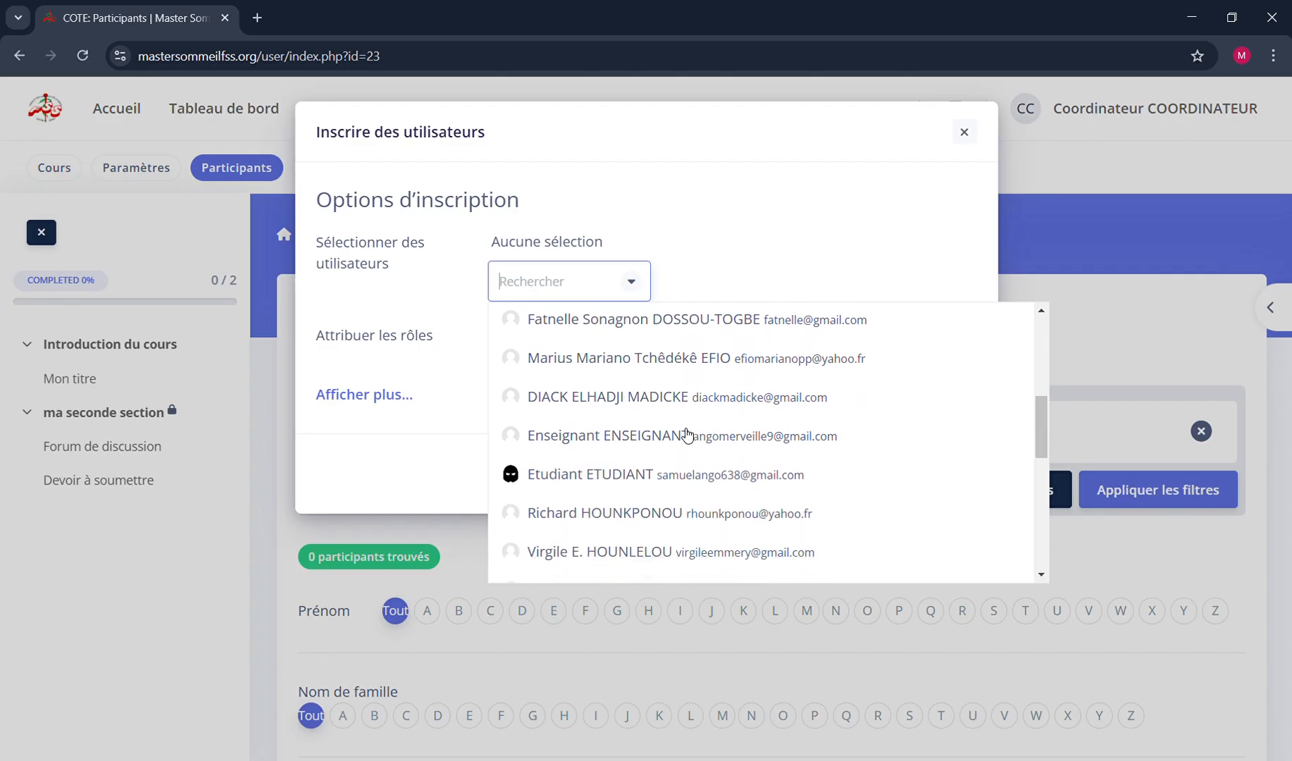
{"action": "left_click", "coordinate": [659, 423]}
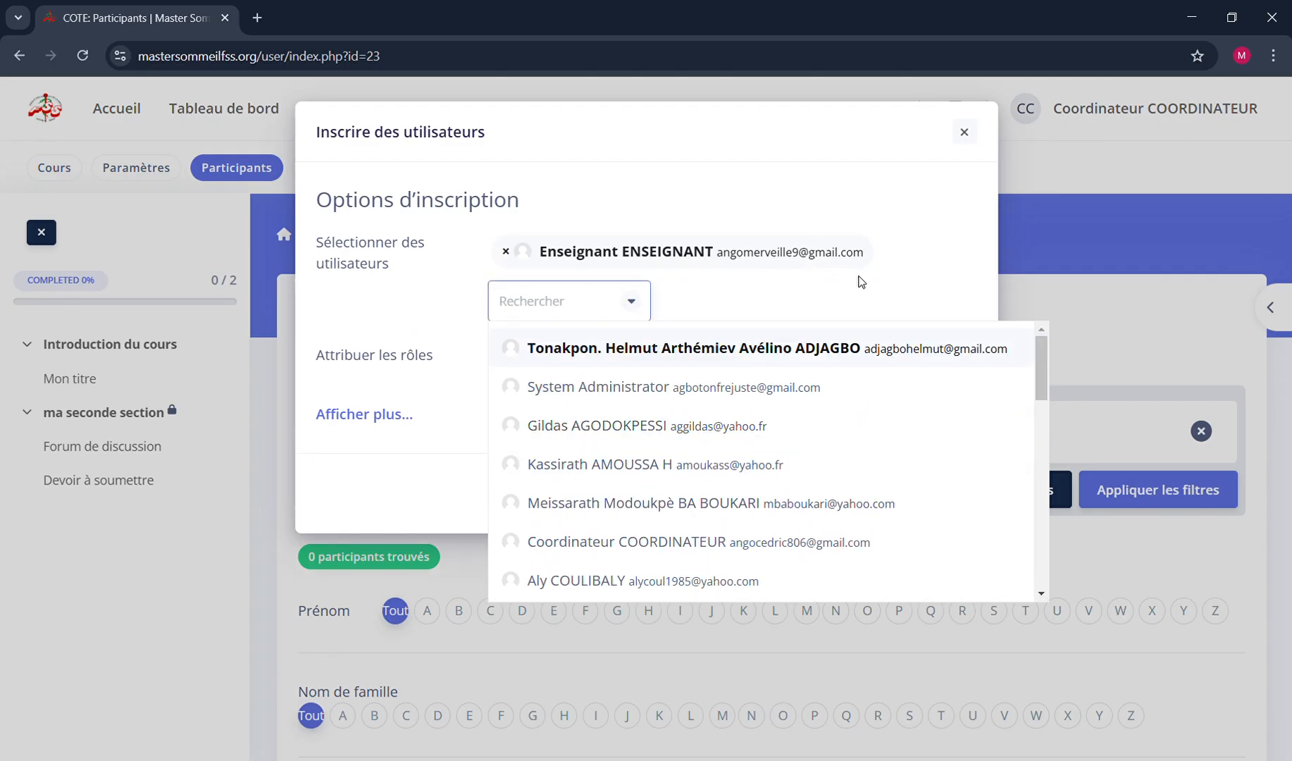
{"action": "left_click", "coordinate": [873, 300]}
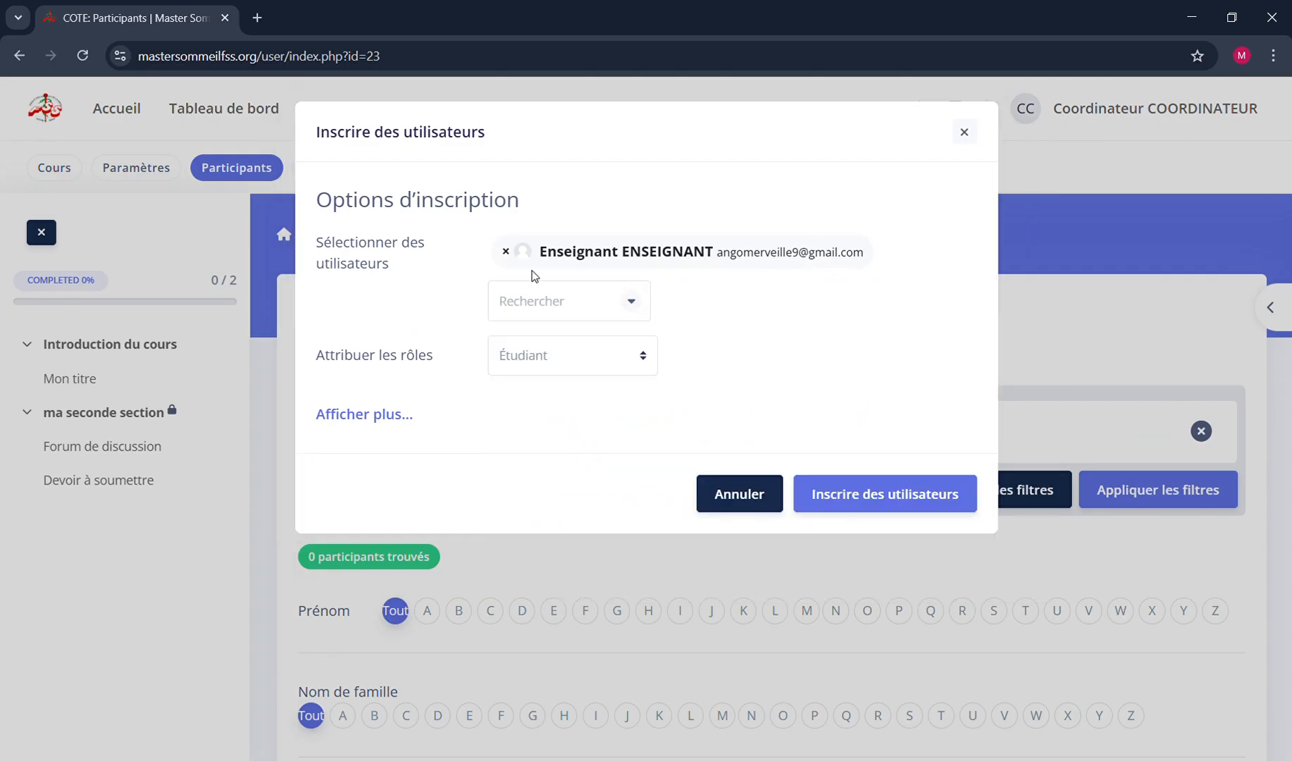
{"action": "left_click", "coordinate": [635, 307]}
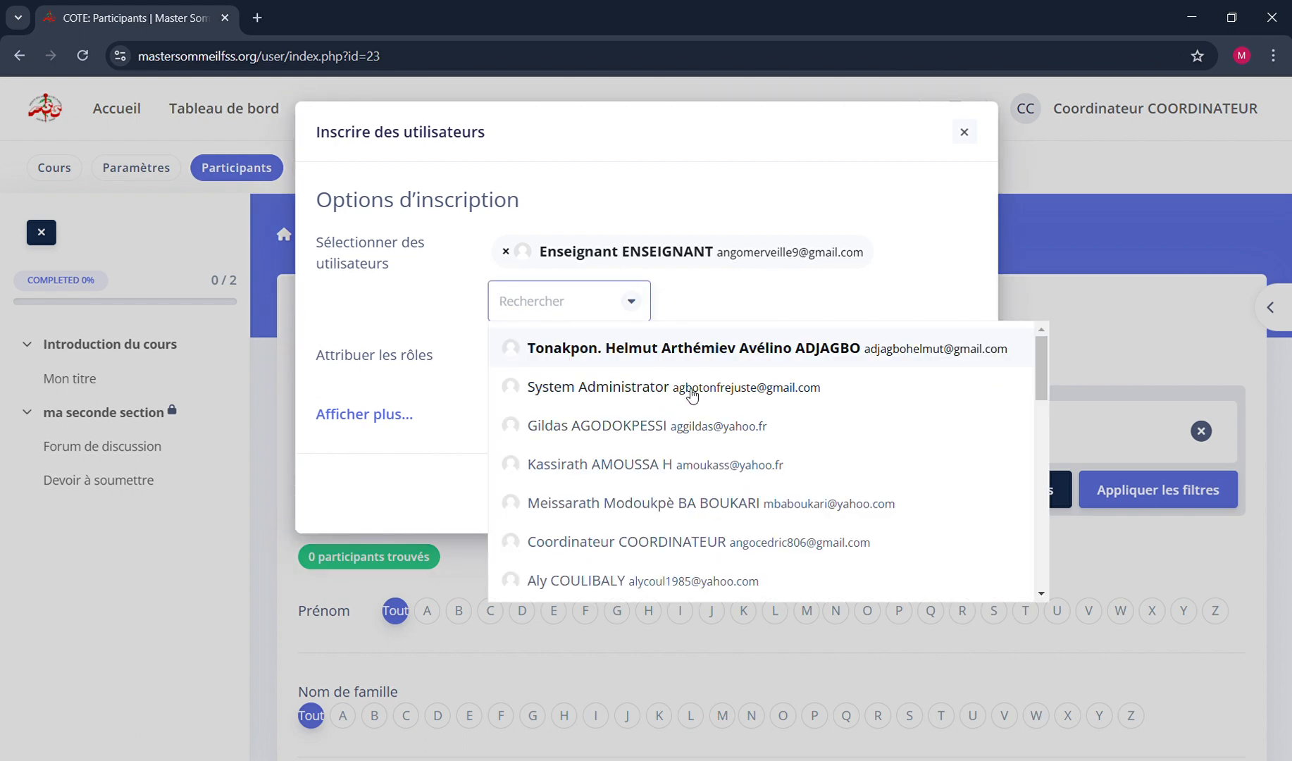
{"action": "left_click", "coordinate": [692, 394]}
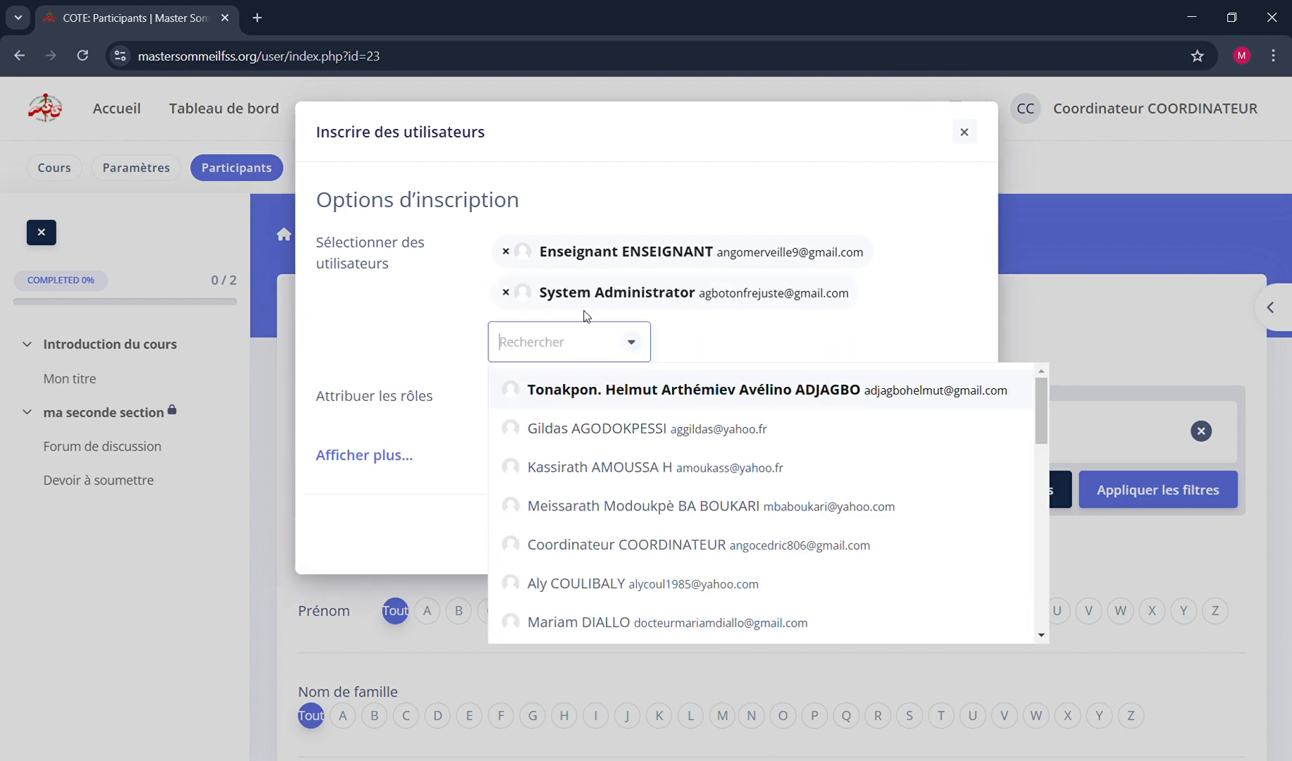
{"action": "left_click", "coordinate": [735, 339]}
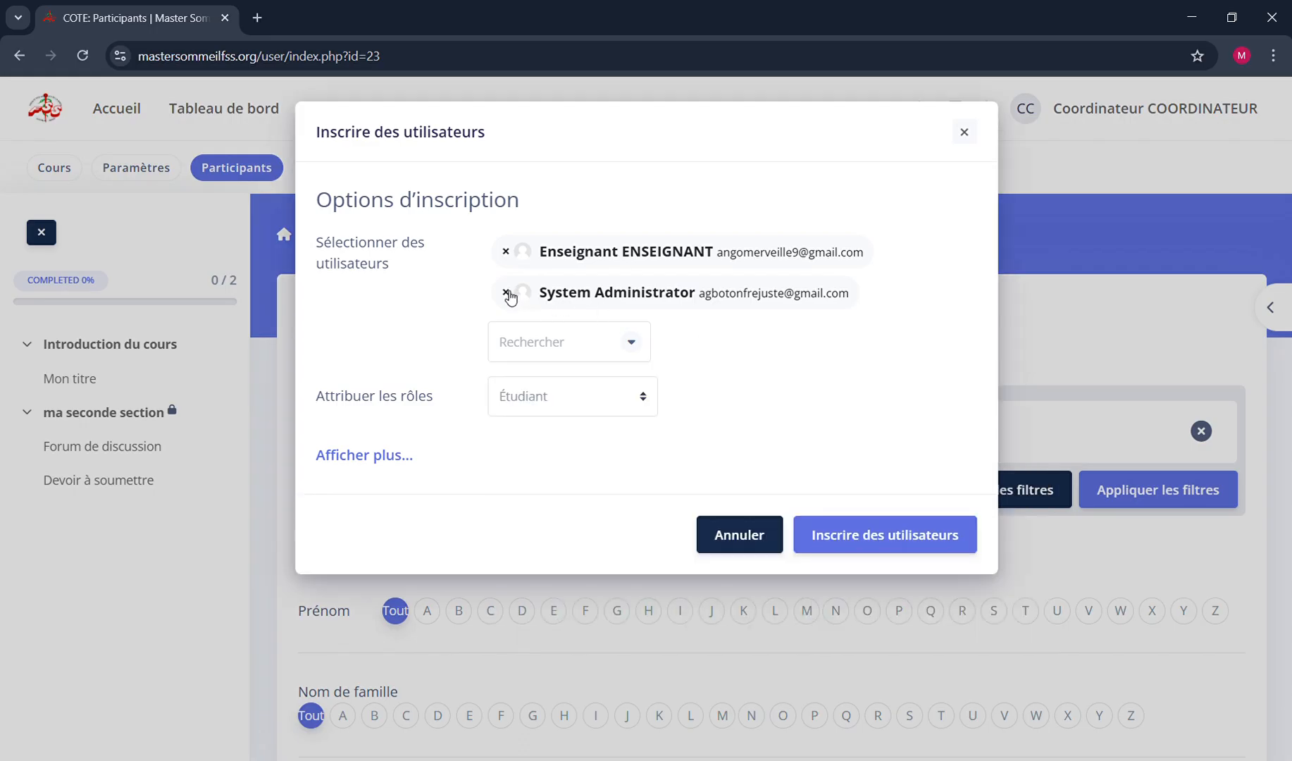
{"action": "left_click", "coordinate": [507, 293]}
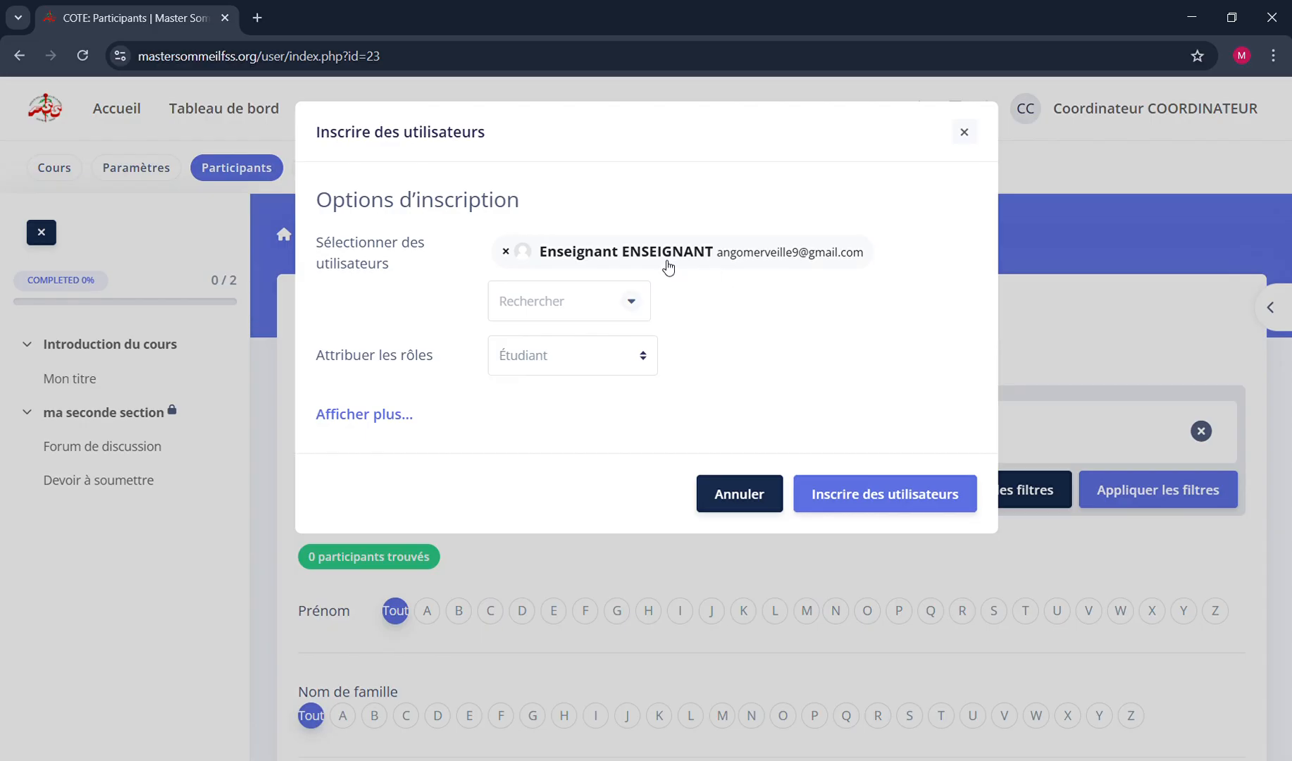
Assign the Enseignant role to the selected user, expand the extra enrolment options and enrol the user starting now with unlimited duration
{"action": "left_click", "coordinate": [616, 361]}
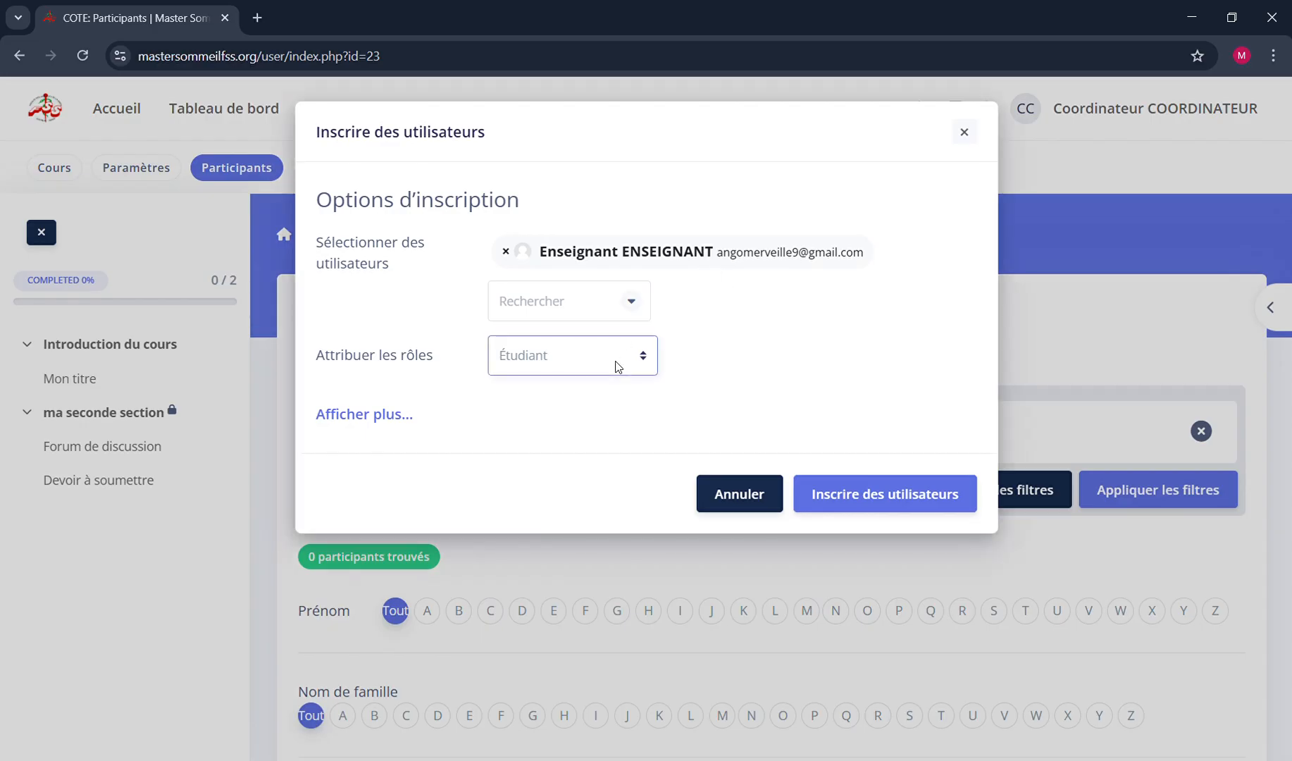
{"action": "left_click", "coordinate": [615, 409]}
{"action": "left_click", "coordinate": [384, 422]}
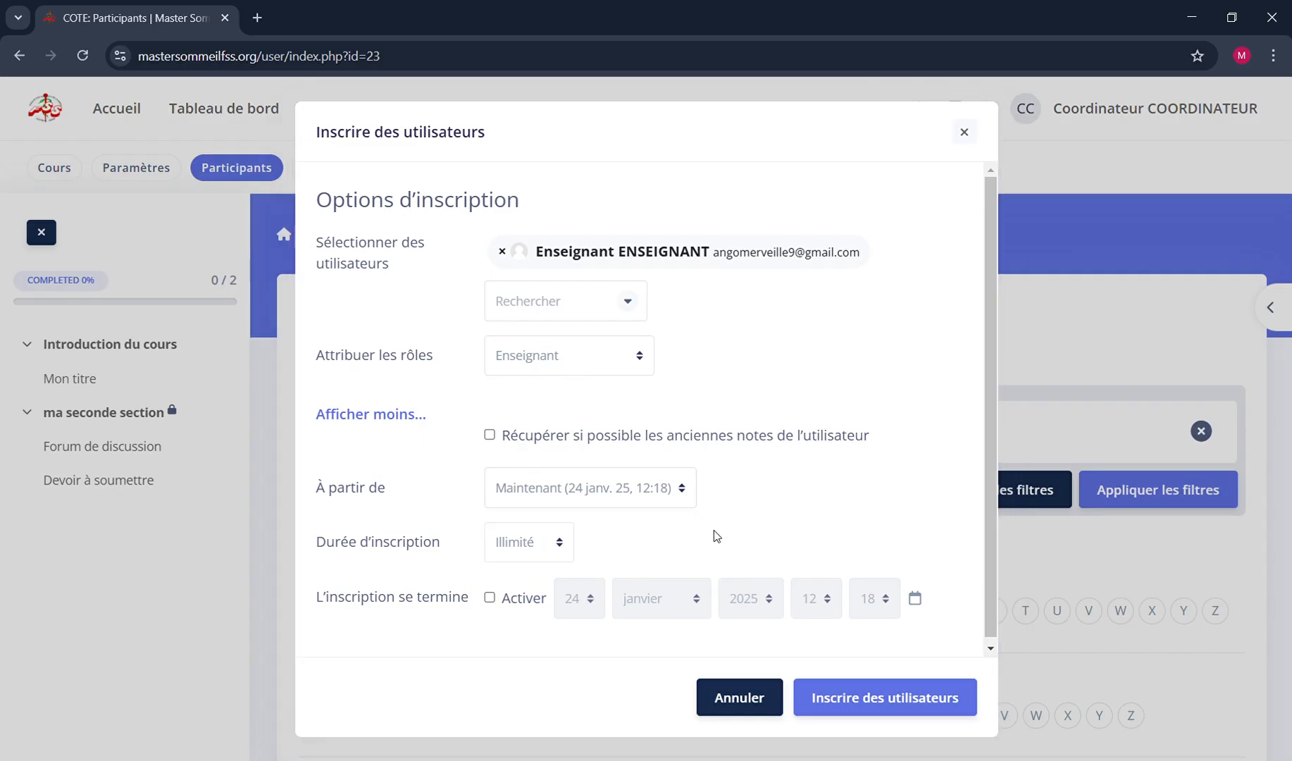
{"action": "left_click", "coordinate": [569, 483]}
{"action": "left_click", "coordinate": [774, 491]}
{"action": "left_click", "coordinate": [886, 697]}
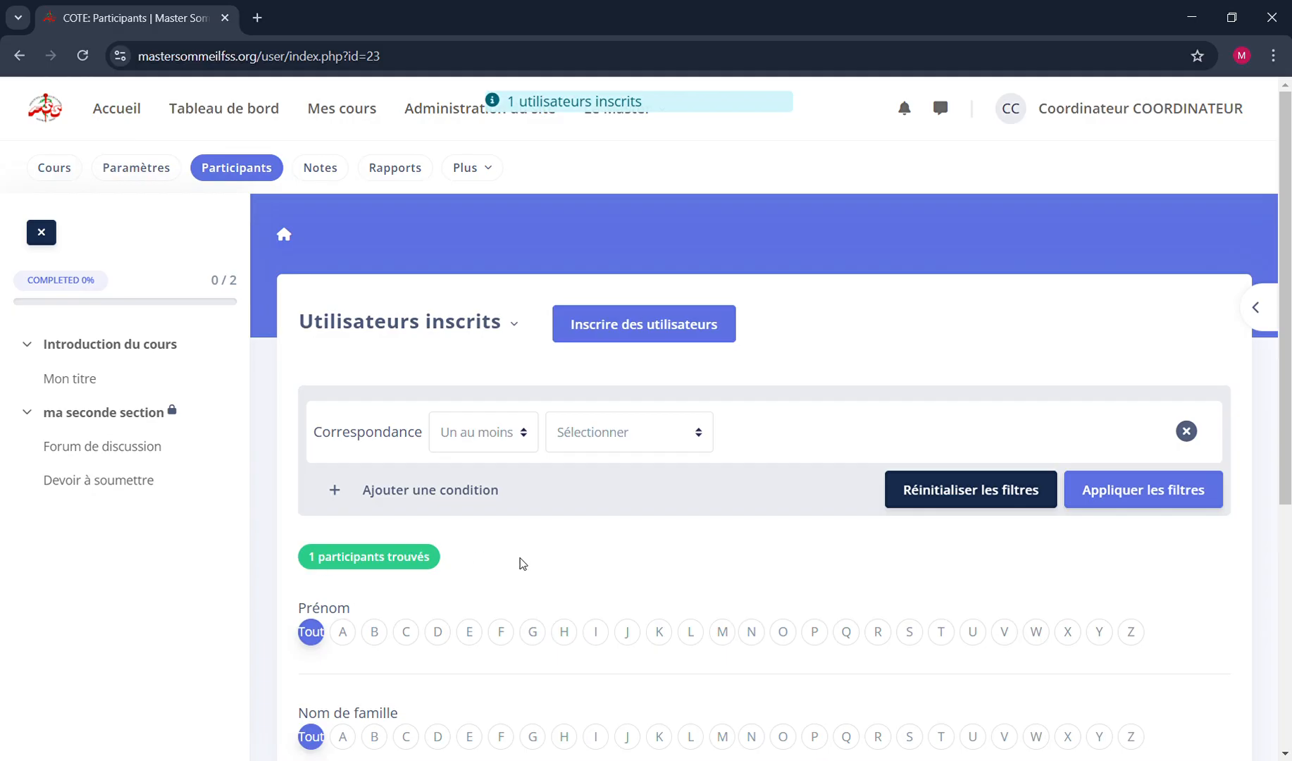
Check the teacher's role and status in the course's participants list
{"action": "scroll", "coordinate": [669, 379], "scroll_direction": "down", "scroll_amount": 1}
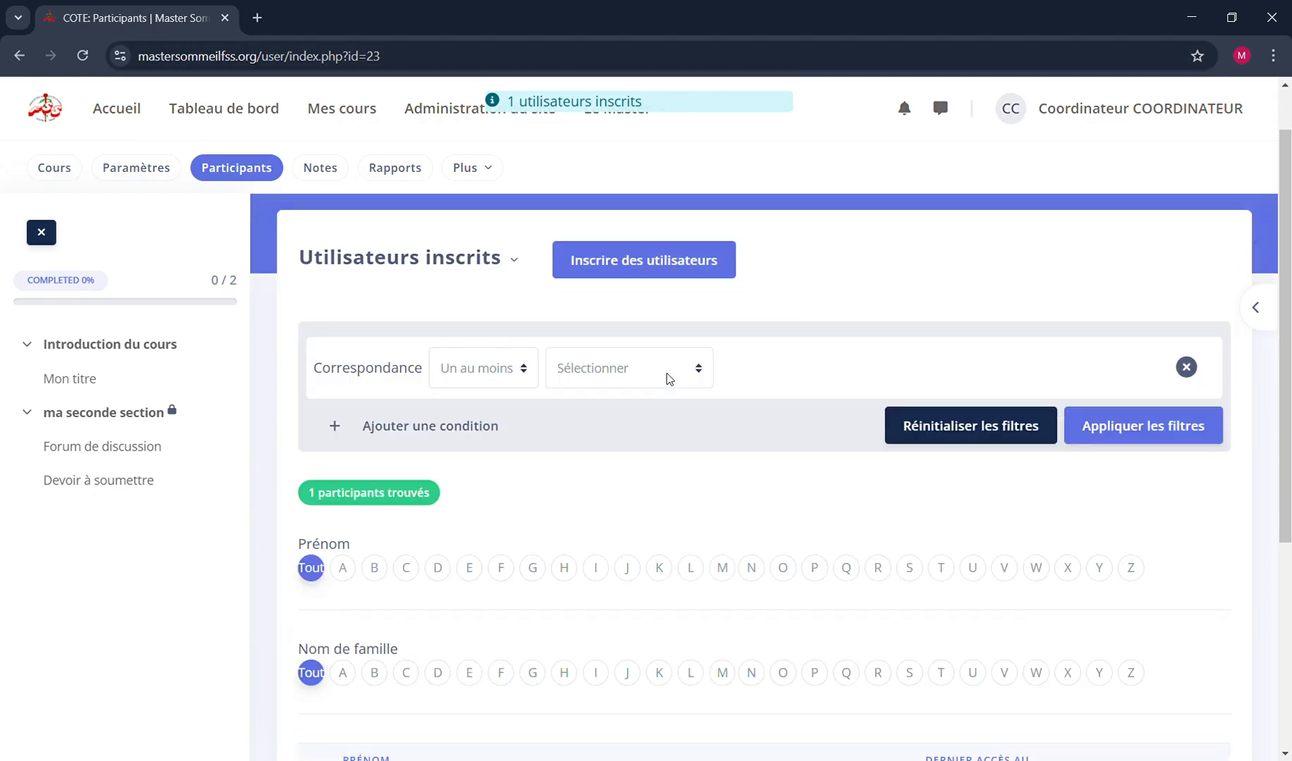
{"action": "scroll", "coordinate": [669, 378], "scroll_direction": "down", "scroll_amount": 5}
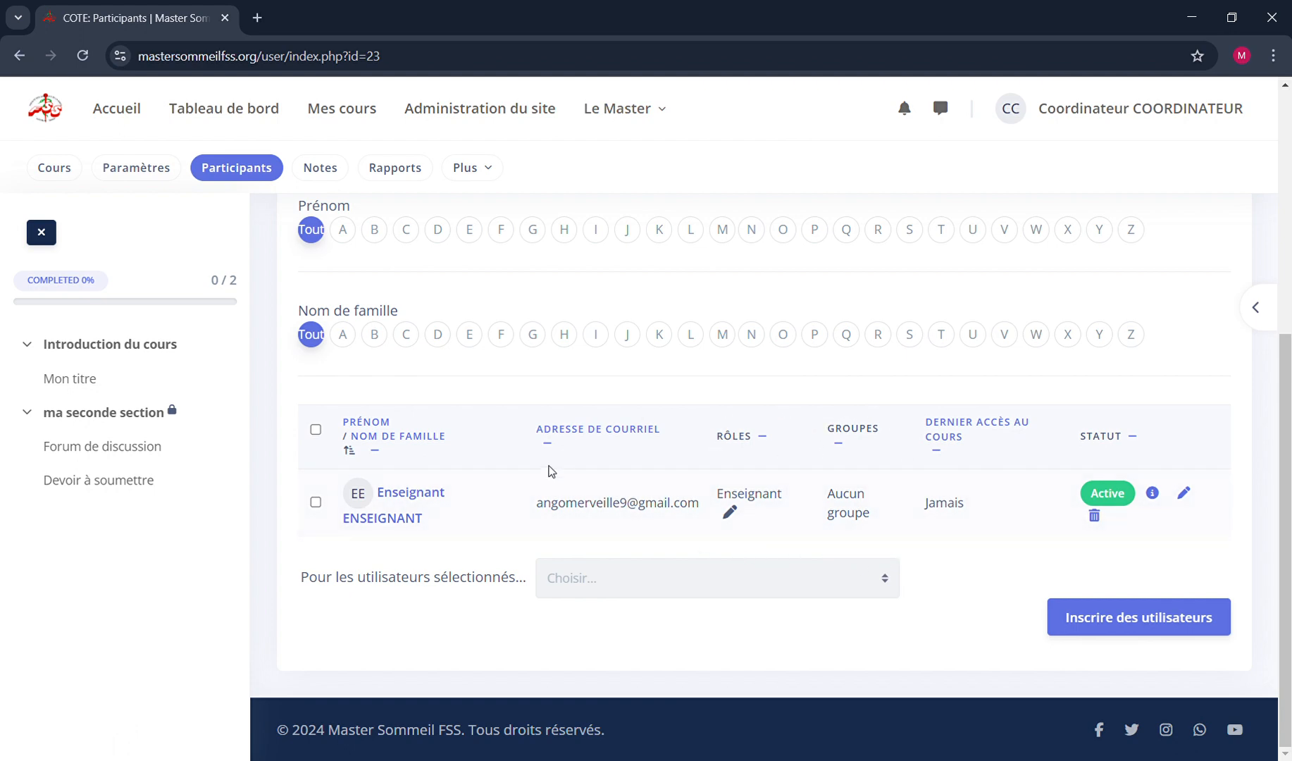
{"action": "scroll", "coordinate": [551, 471], "scroll_direction": "up", "scroll_amount": 5}
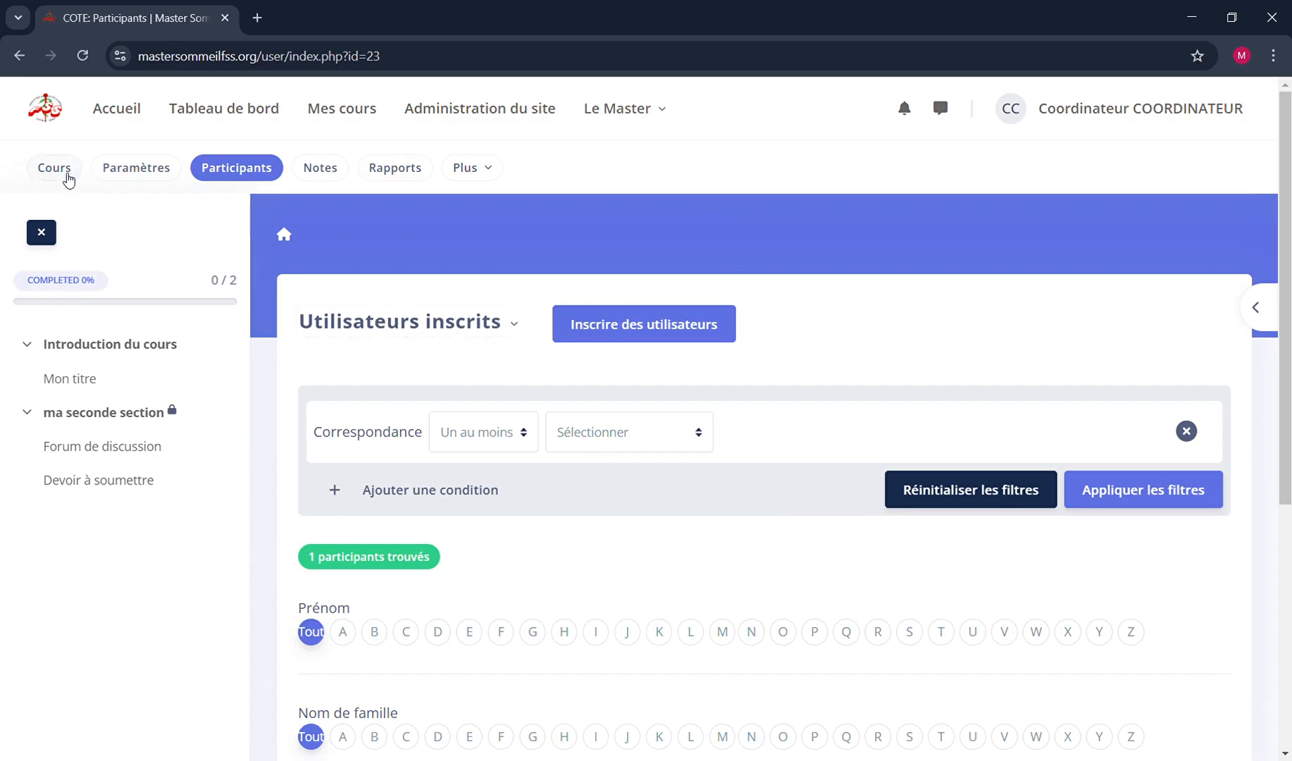
Return to the Cours test page and examine its description, teacher details and course content
{"action": "left_click", "coordinate": [54, 169]}
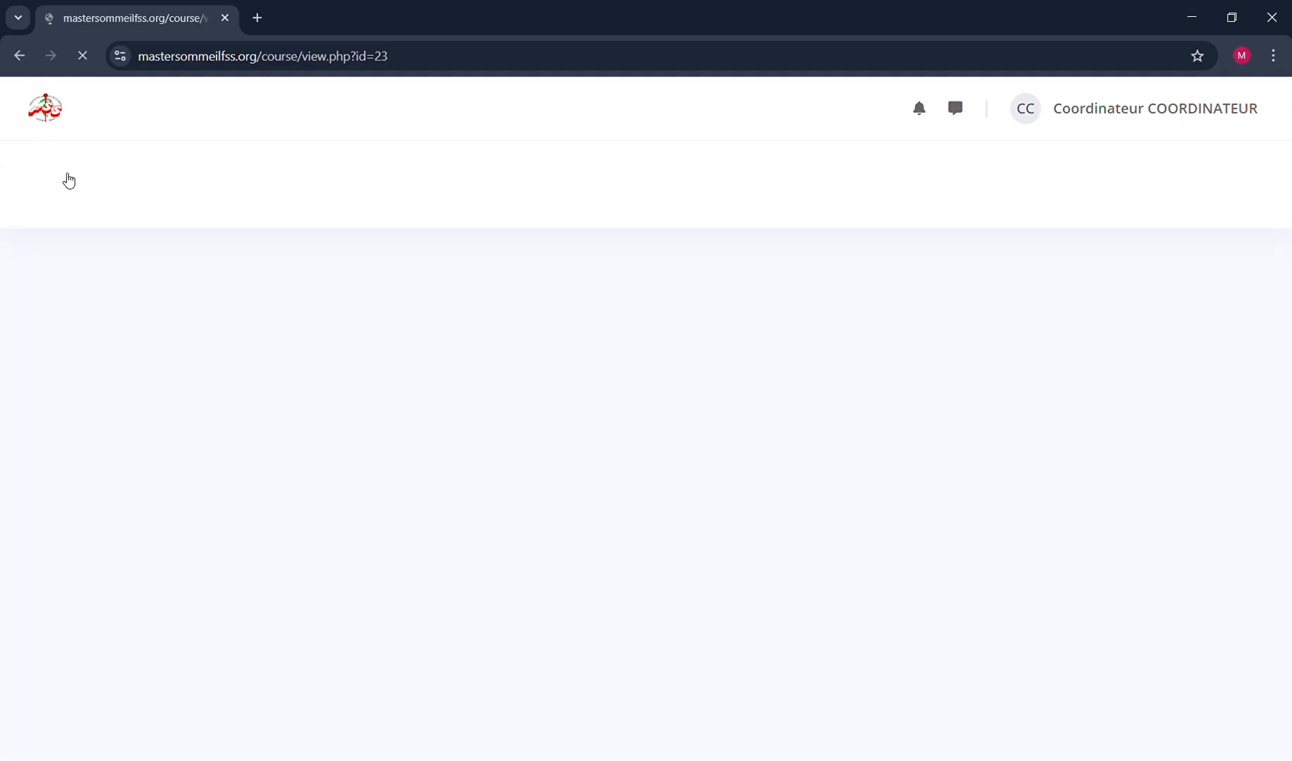
{"action": "scroll", "coordinate": [593, 538], "scroll_direction": "down", "scroll_amount": 6}
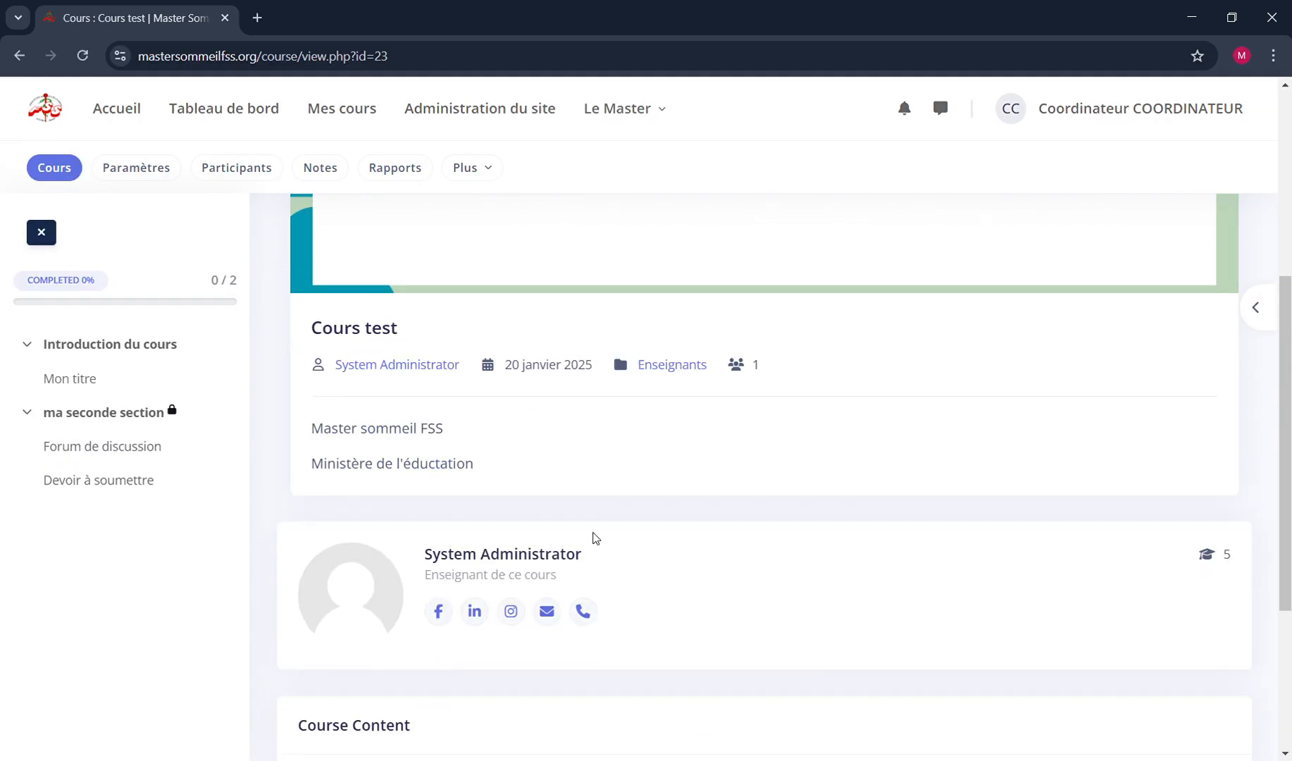
{"action": "scroll", "coordinate": [593, 538], "scroll_direction": "up", "scroll_amount": 6}
{"action": "scroll", "coordinate": [595, 537], "scroll_direction": "down", "scroll_amount": 2}
{"action": "scroll", "coordinate": [594, 537], "scroll_direction": "down", "scroll_amount": 6}
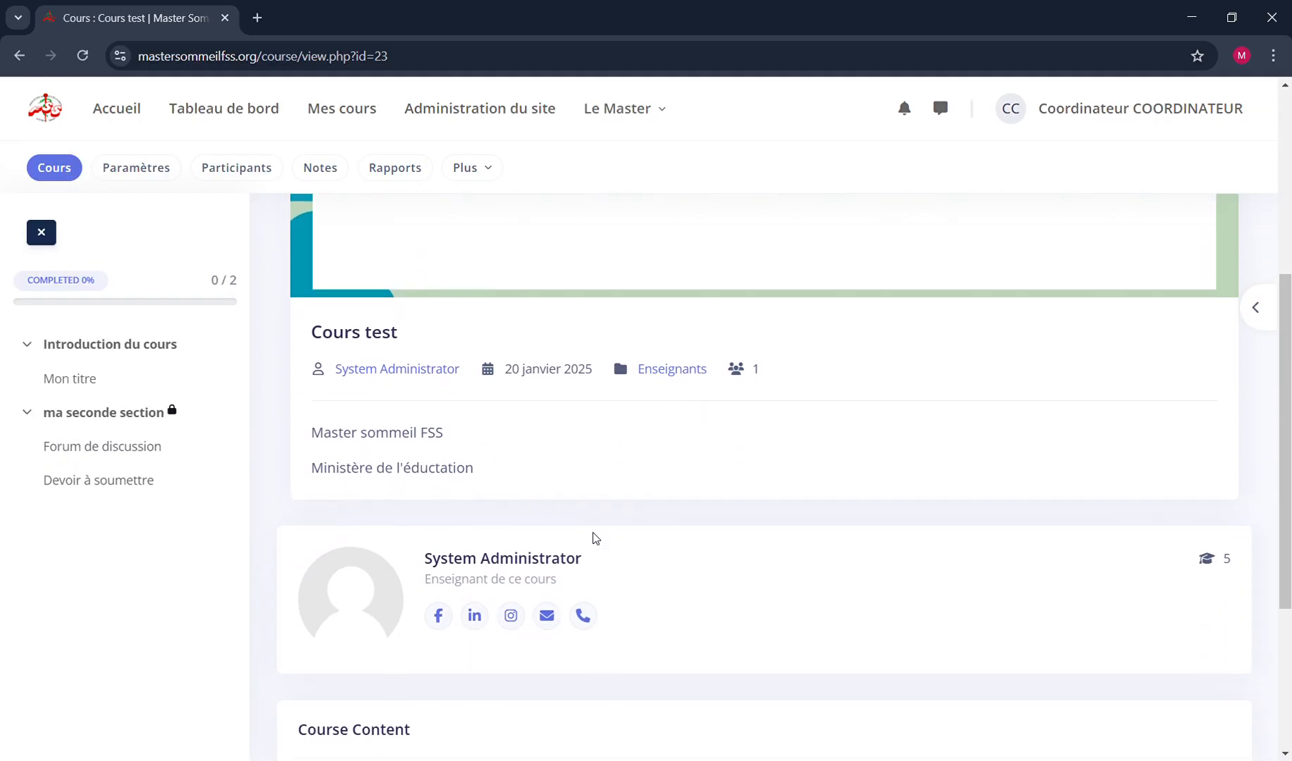
Review the teacher shown on the Cours test page and turn on editing mode for the course
{"action": "scroll", "coordinate": [593, 538], "scroll_direction": "up", "scroll_amount": 4}
{"action": "scroll", "coordinate": [593, 538], "scroll_direction": "up", "scroll_amount": 1}
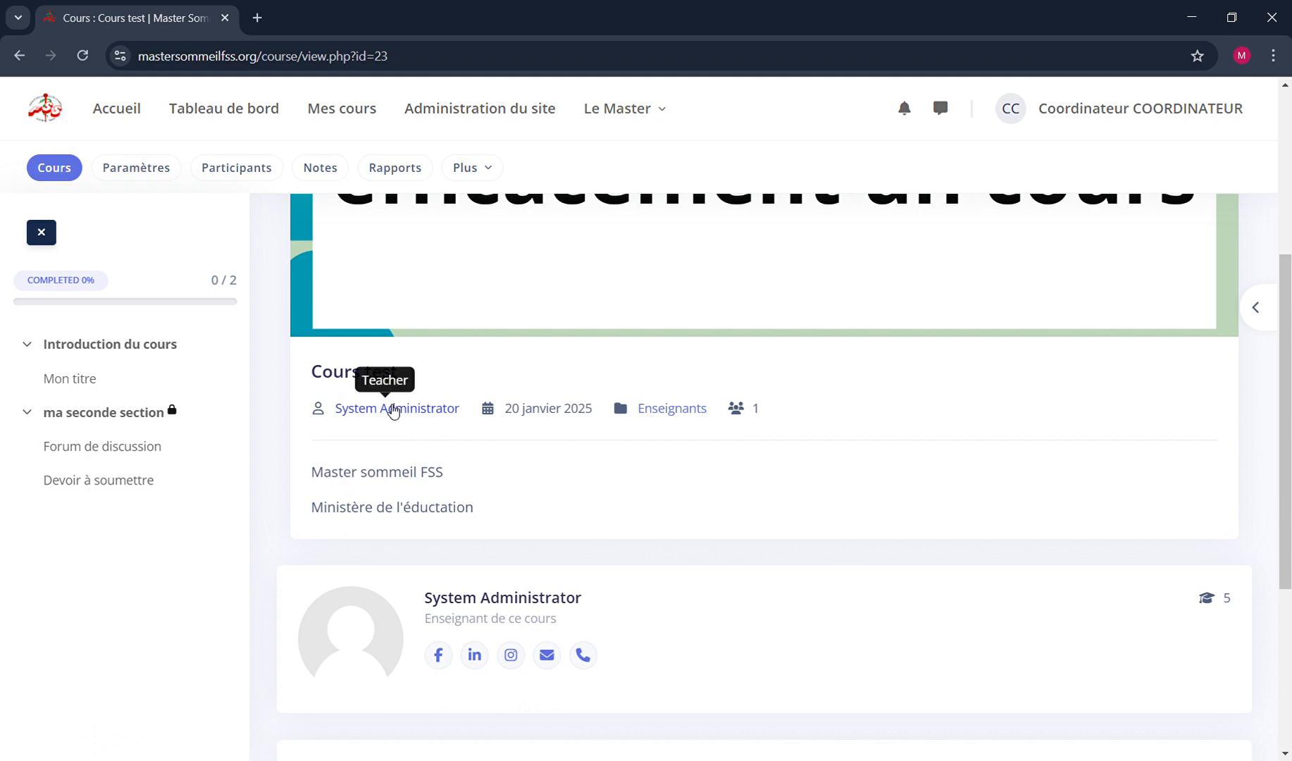
{"action": "scroll", "coordinate": [631, 651], "scroll_direction": "down", "scroll_amount": 1}
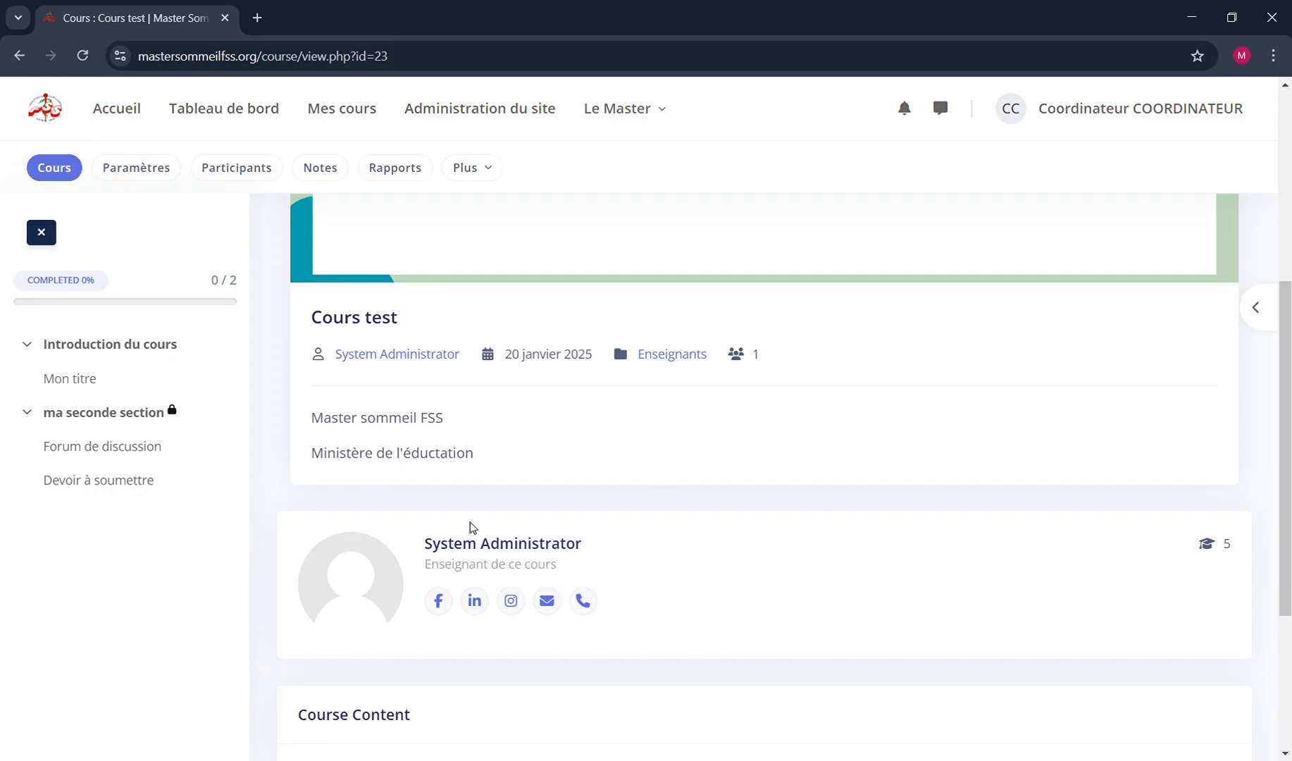
{"action": "scroll", "coordinate": [800, 509], "scroll_direction": "up", "scroll_amount": 5}
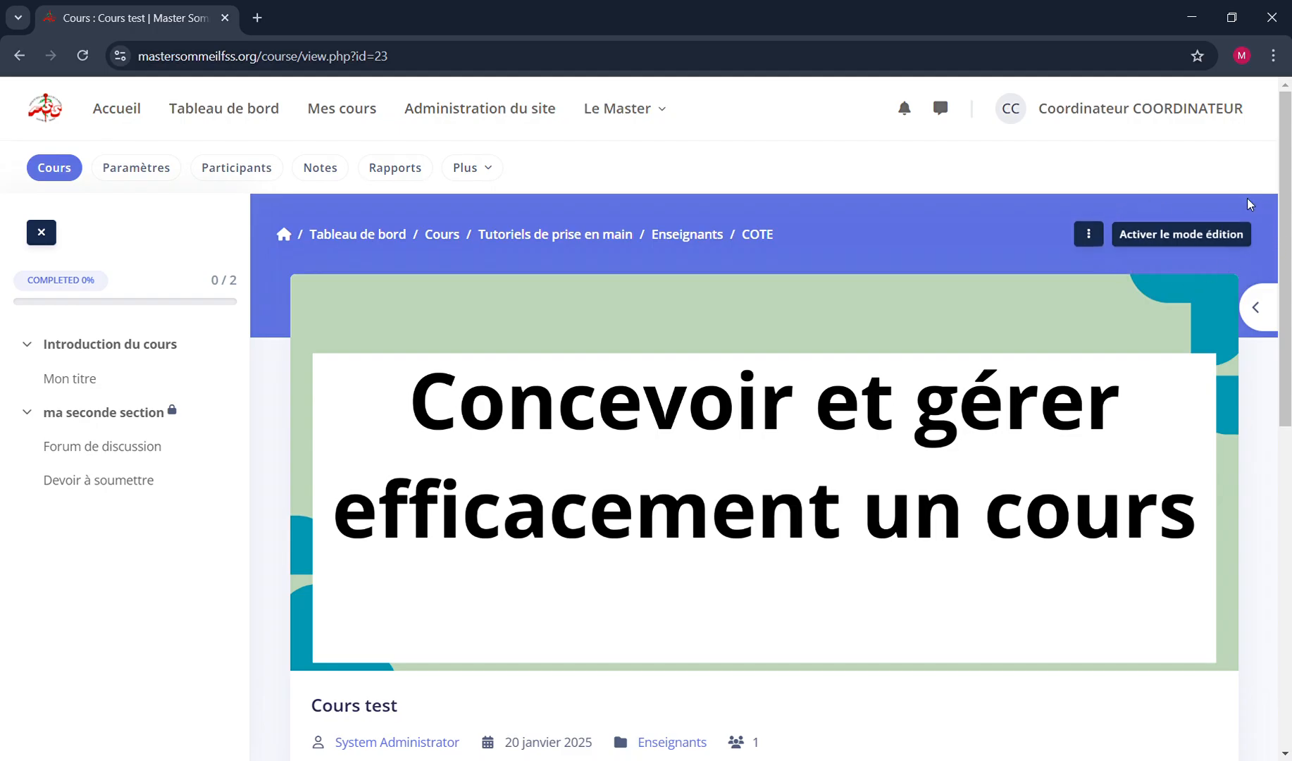
{"action": "left_click", "coordinate": [1181, 241]}
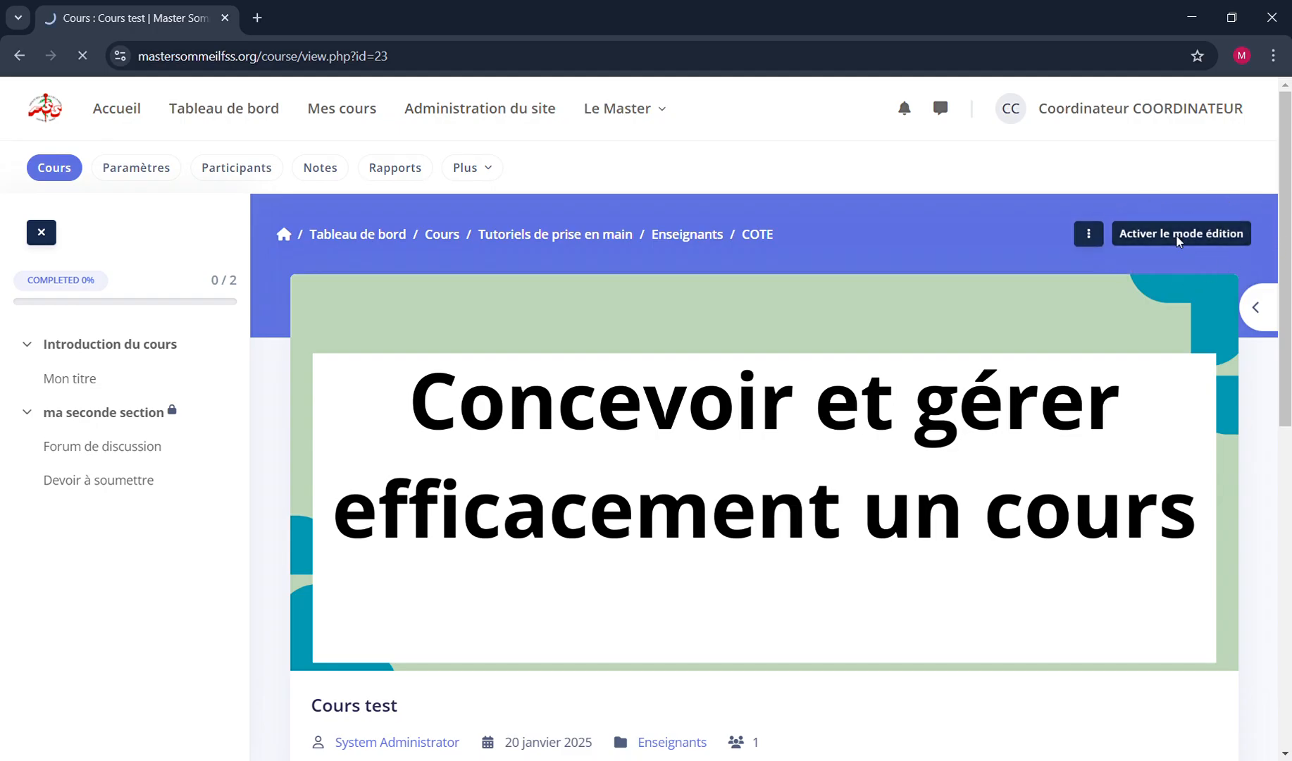
Examine the Course Intro and Course Teacher blocks and the teacher each one displays on the editable course page
{"action": "scroll", "coordinate": [800, 315], "scroll_direction": "down", "scroll_amount": 7}
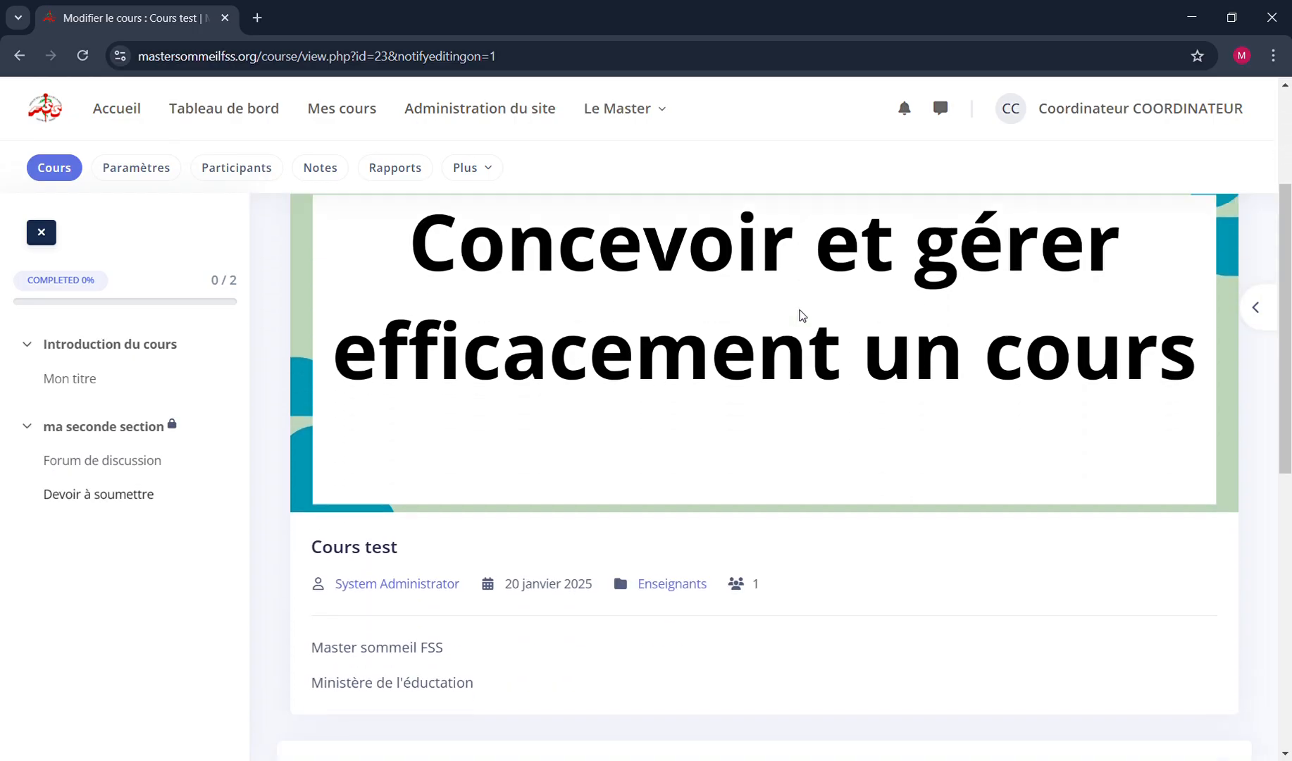
{"action": "scroll", "coordinate": [800, 315], "scroll_direction": "up", "scroll_amount": 7}
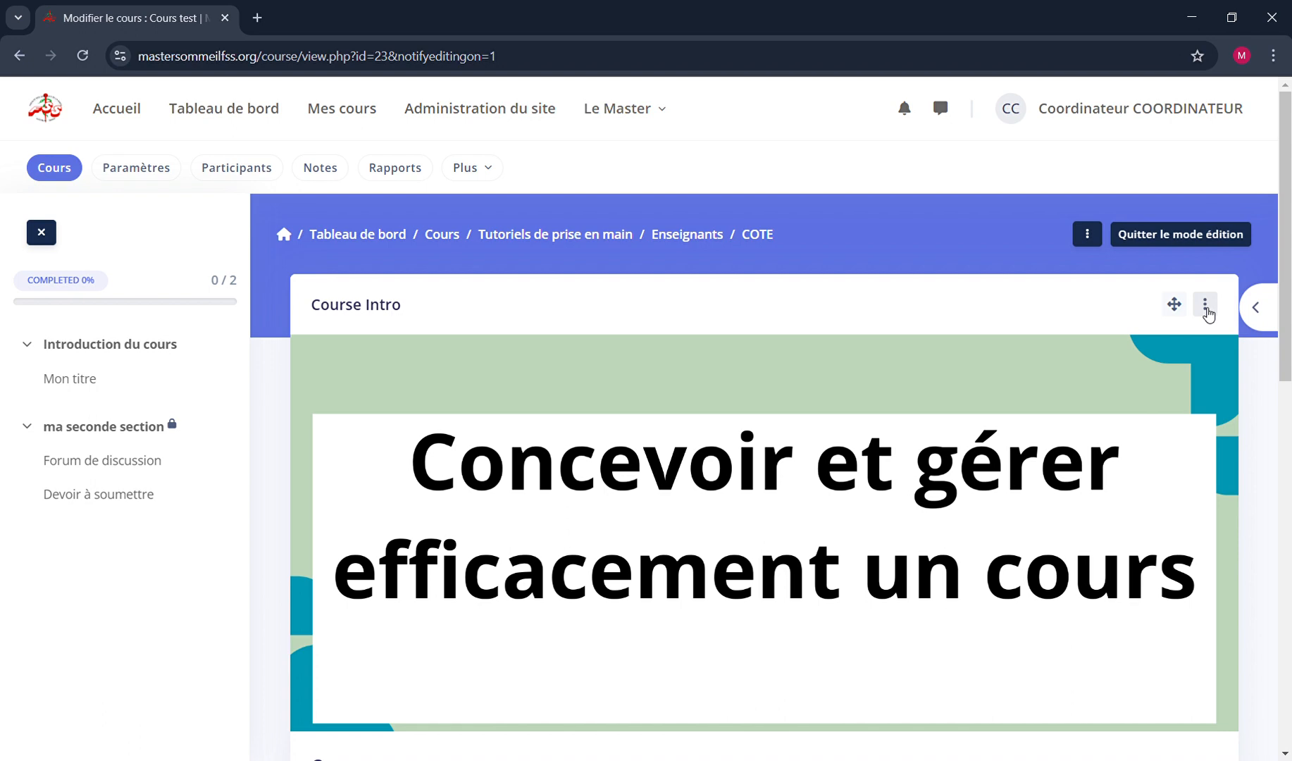
{"action": "scroll", "coordinate": [1113, 497], "scroll_direction": "down", "scroll_amount": 1}
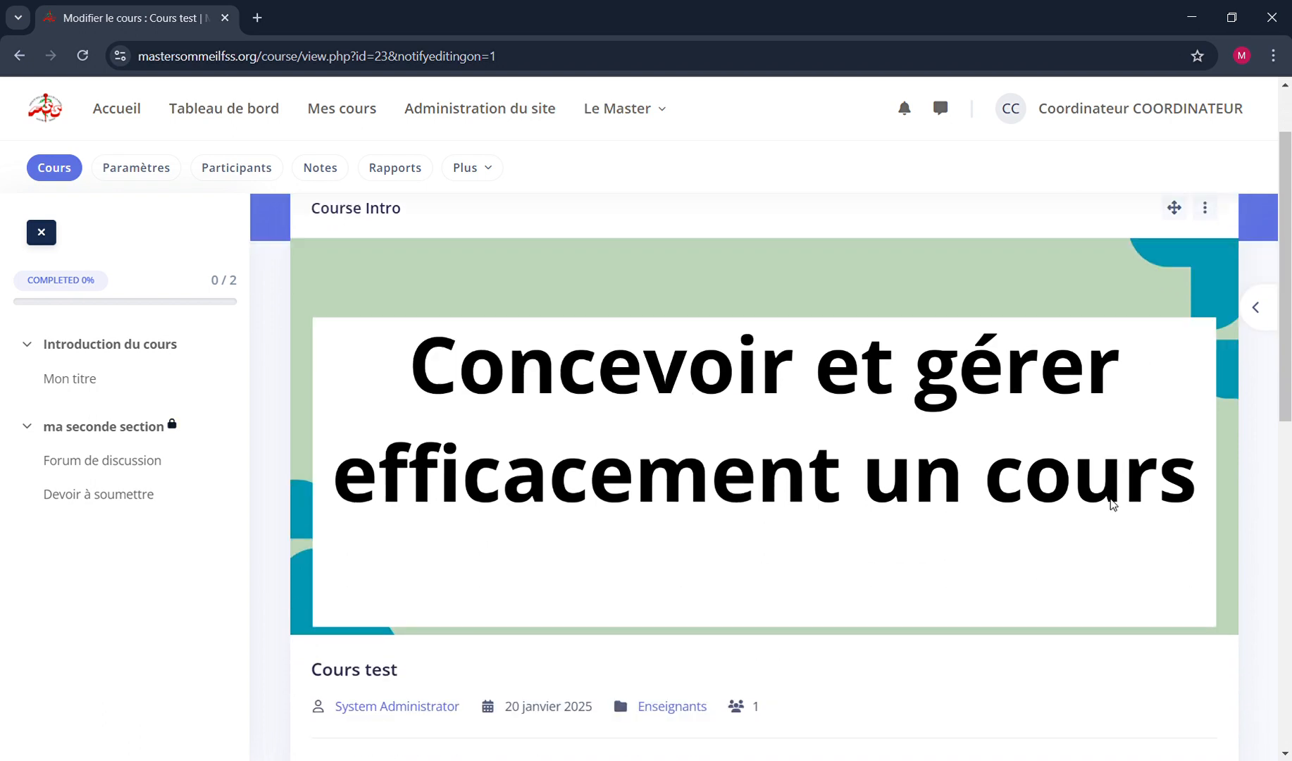
{"action": "scroll", "coordinate": [1112, 502], "scroll_direction": "down", "scroll_amount": 5}
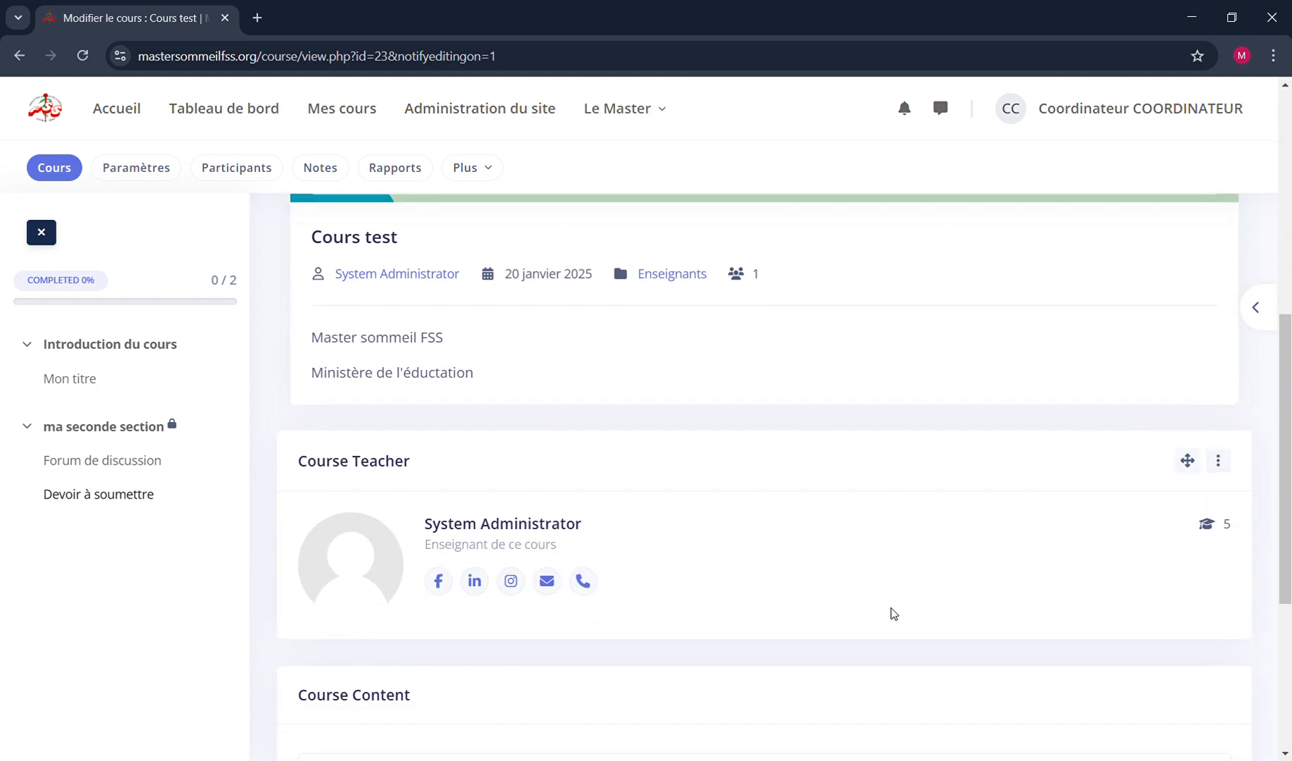
{"action": "scroll", "coordinate": [893, 612], "scroll_direction": "up", "scroll_amount": 6}
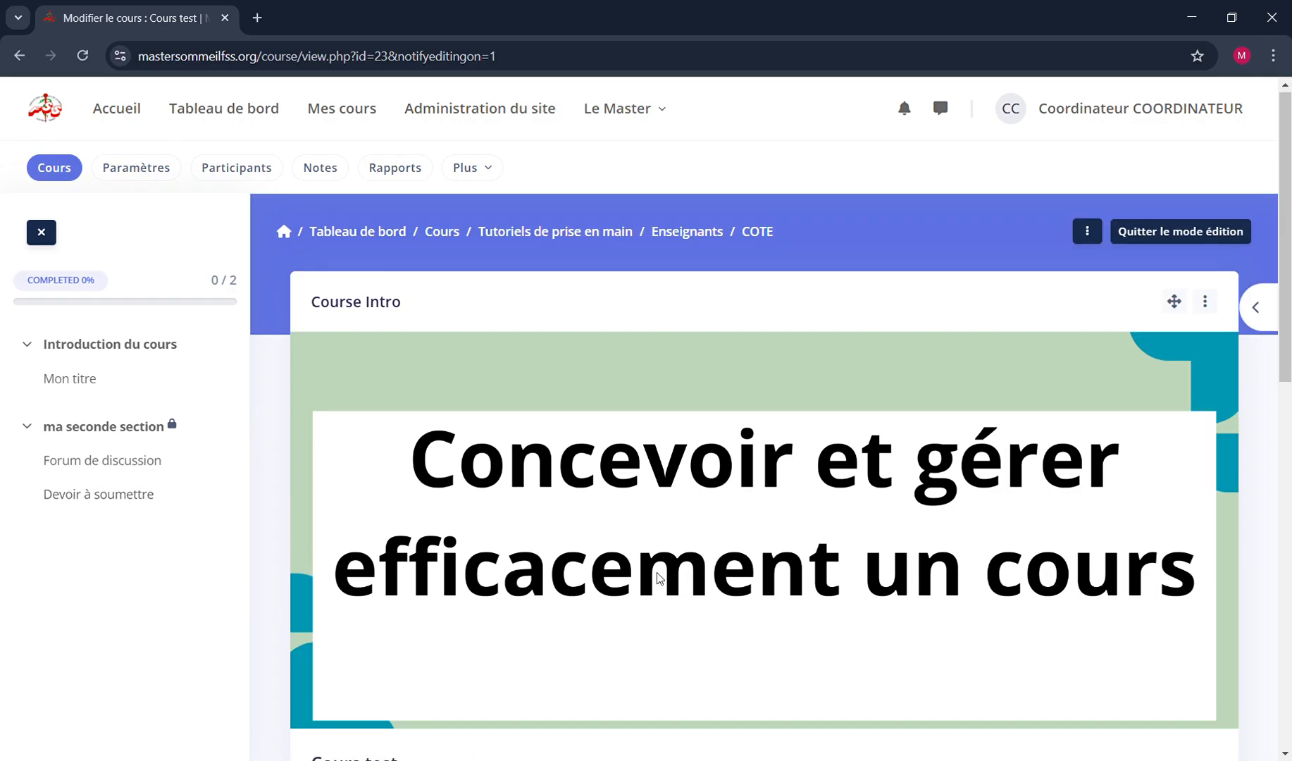
{"action": "scroll", "coordinate": [659, 577], "scroll_direction": "down", "scroll_amount": 3}
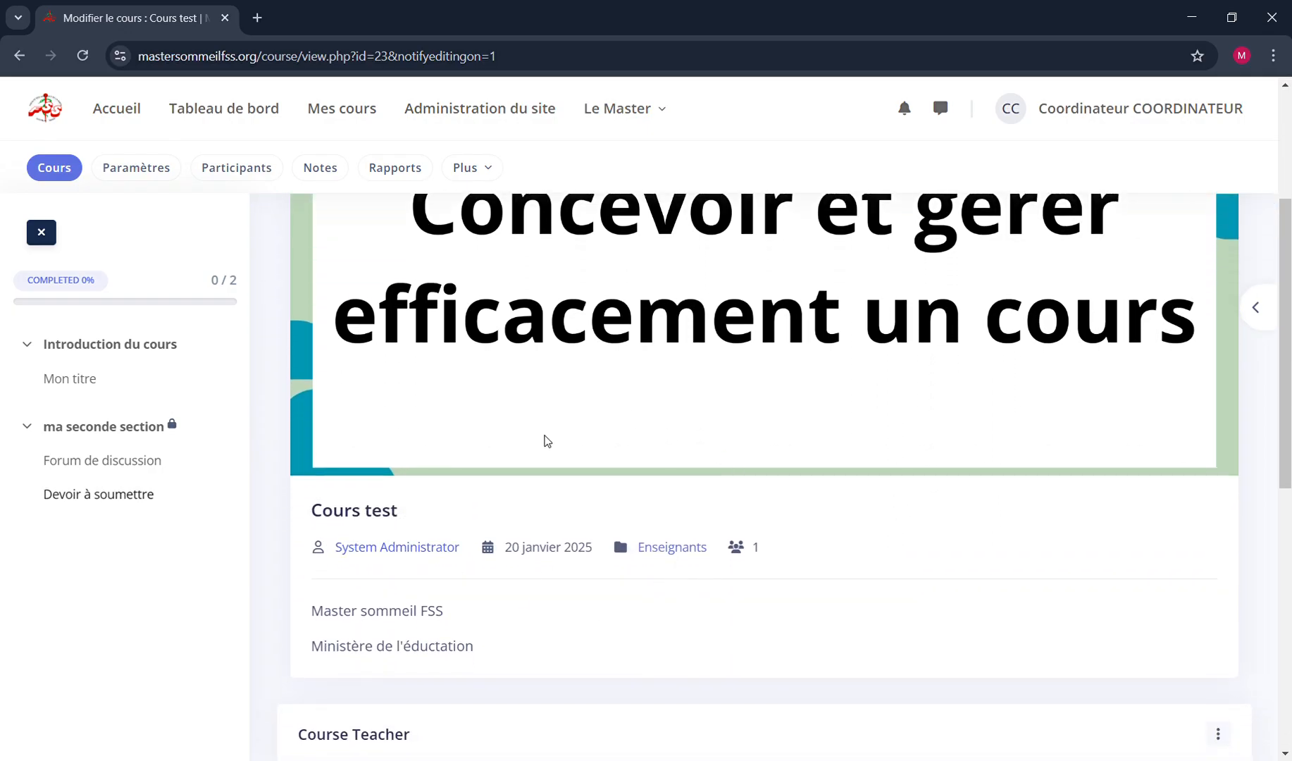
{"action": "scroll", "coordinate": [715, 566], "scroll_direction": "up", "scroll_amount": 1}
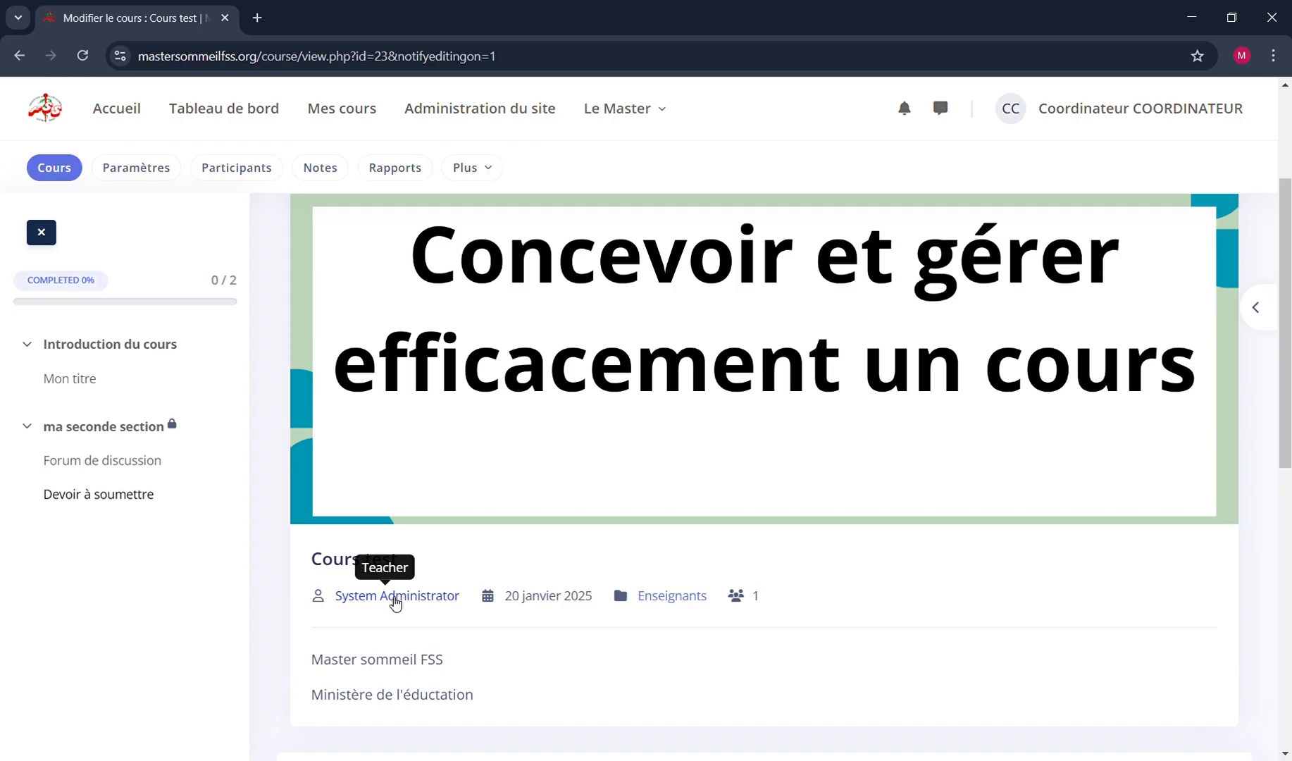
{"action": "scroll", "coordinate": [756, 476], "scroll_direction": "up", "scroll_amount": 3}
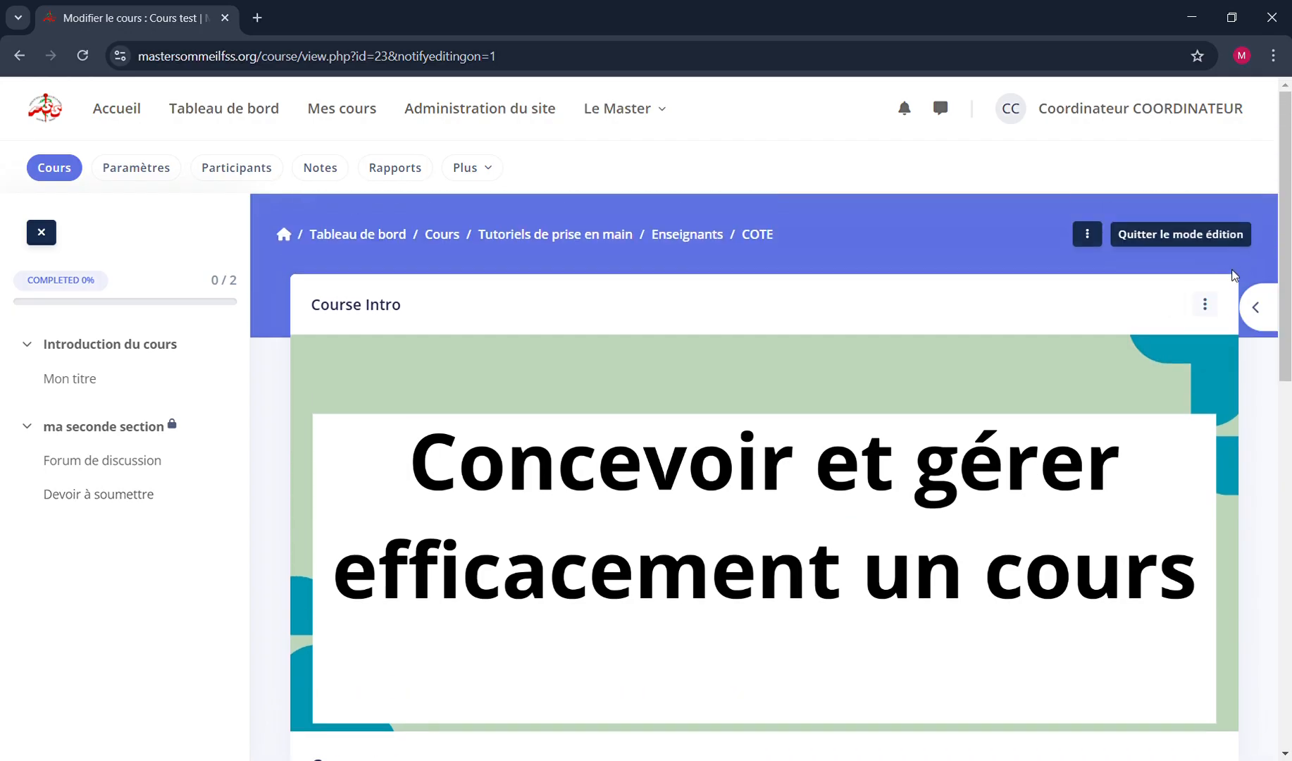
Configure the Course Intro block to use the teacher account as its Teacher in place of System Administrator, and save the block settings
{"action": "left_click", "coordinate": [1207, 306]}
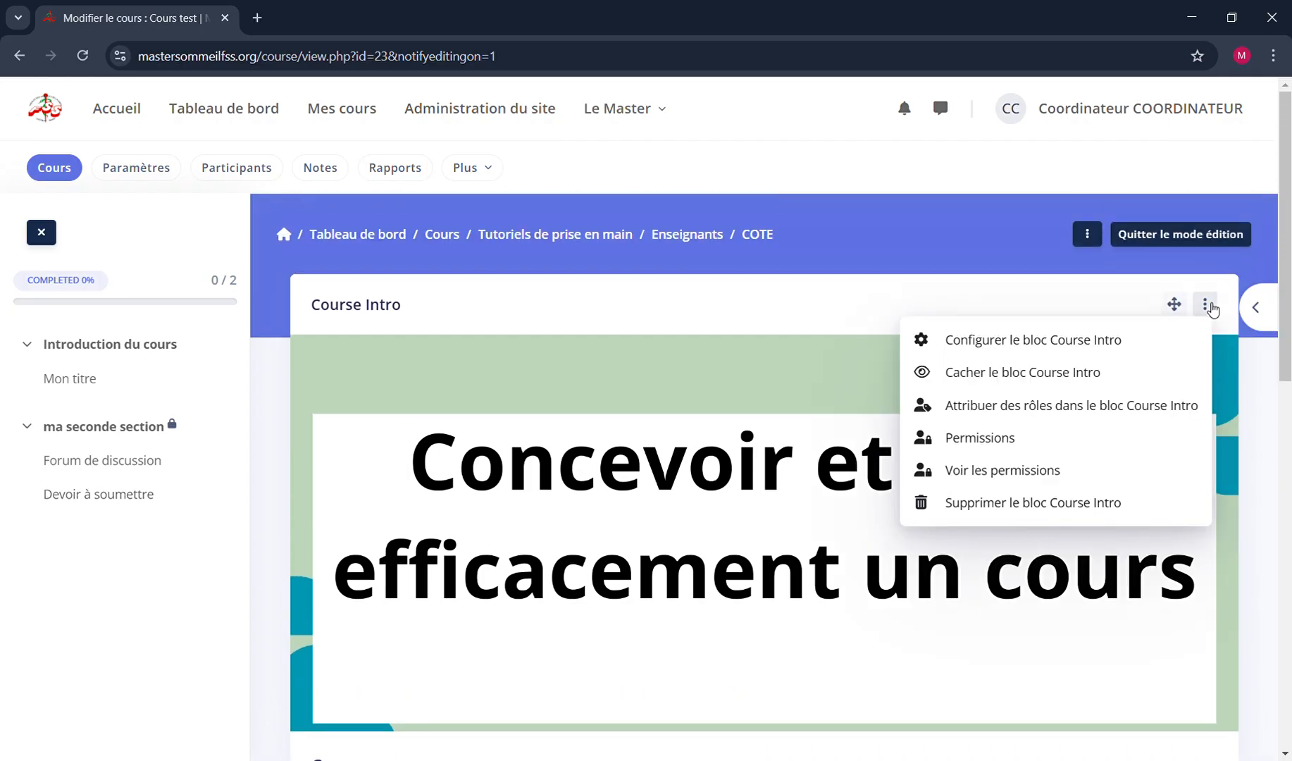
{"action": "left_click", "coordinate": [1039, 344]}
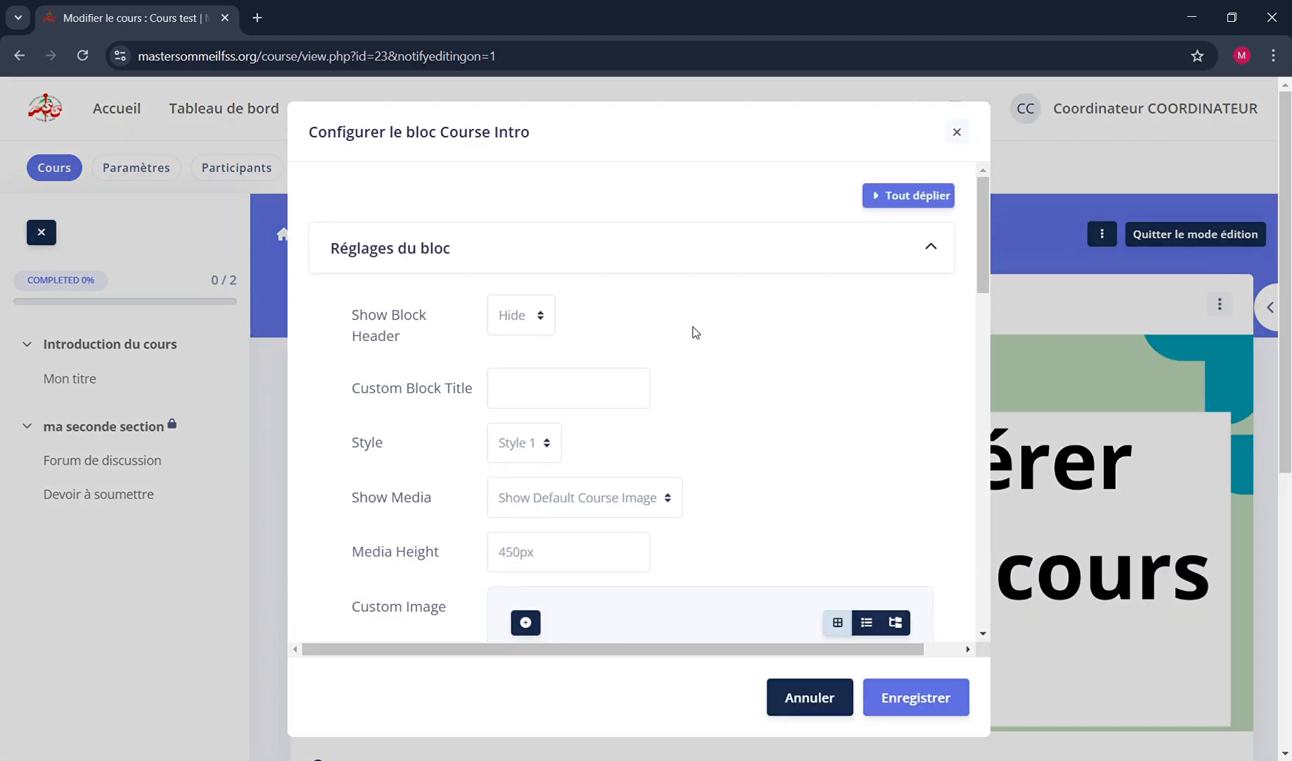
{"action": "scroll", "coordinate": [698, 425], "scroll_direction": "down", "scroll_amount": 3}
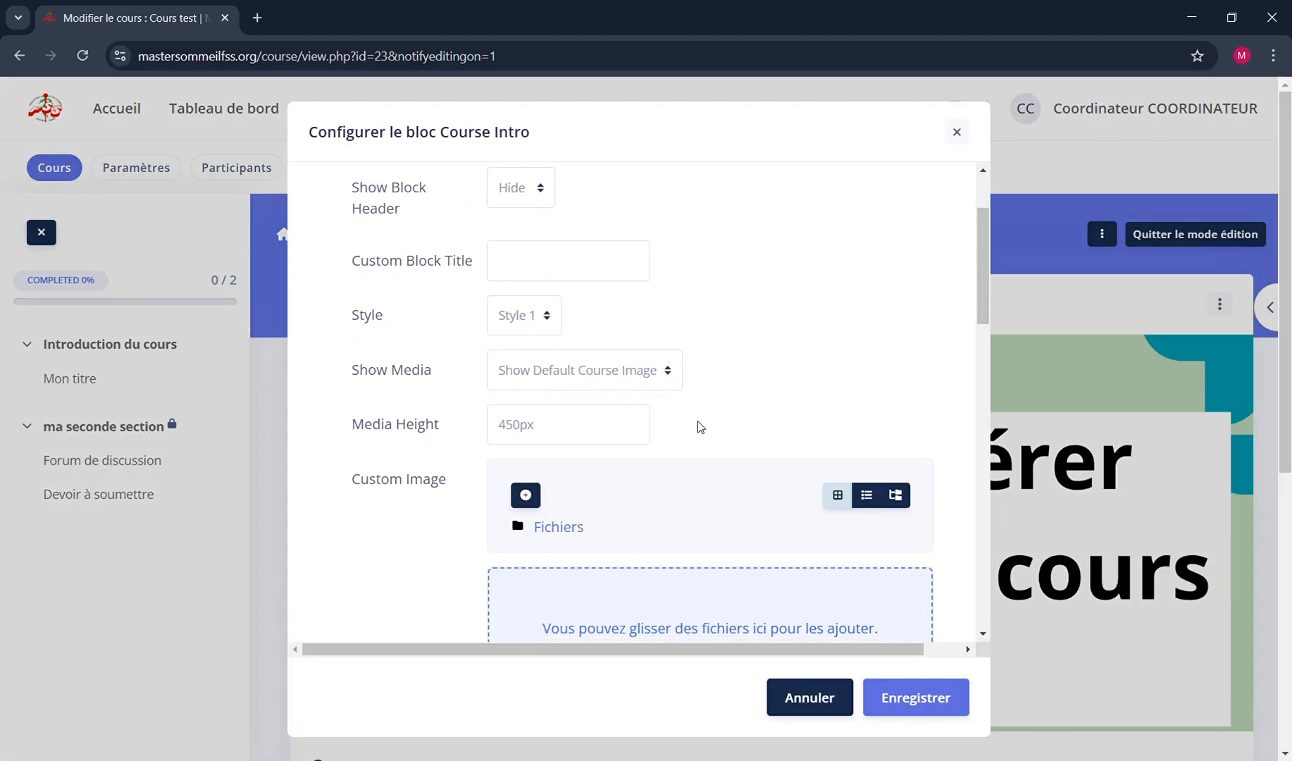
{"action": "scroll", "coordinate": [699, 426], "scroll_direction": "down", "scroll_amount": 4}
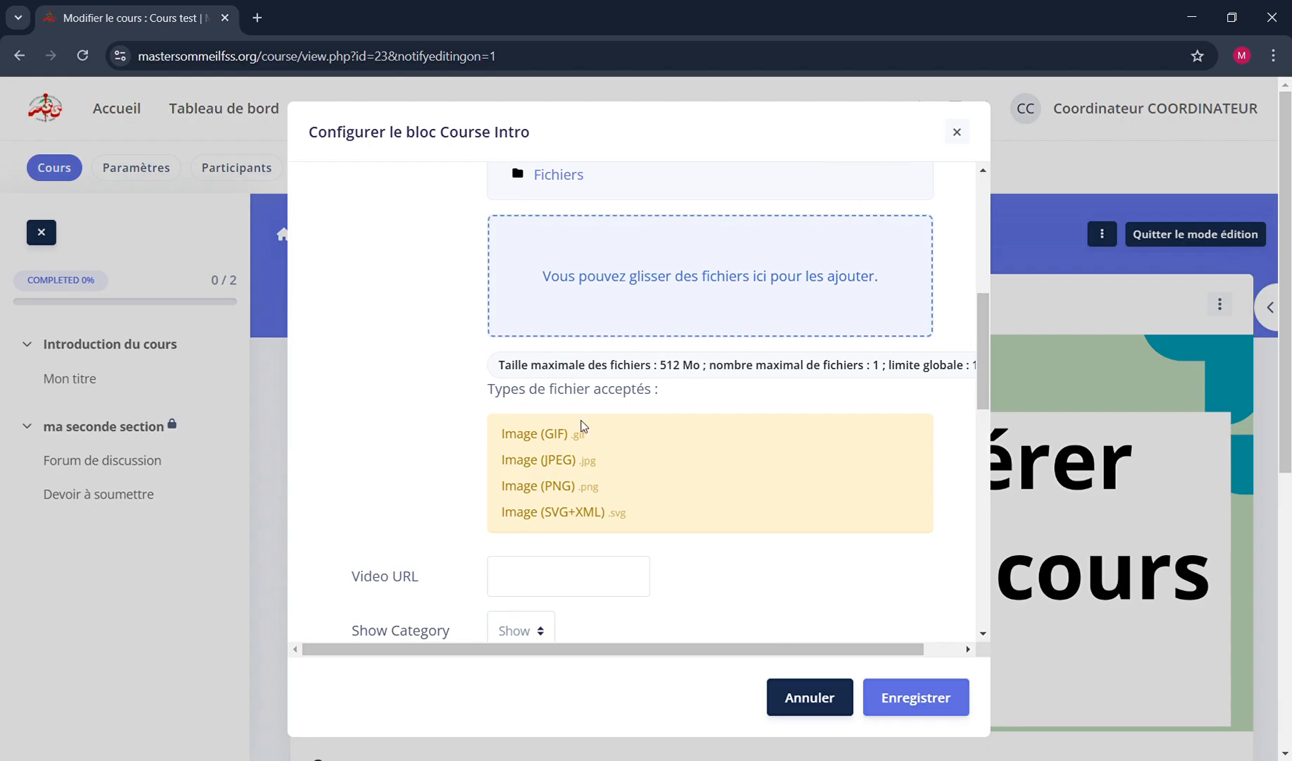
{"action": "scroll", "coordinate": [444, 463], "scroll_direction": "down", "scroll_amount": 5}
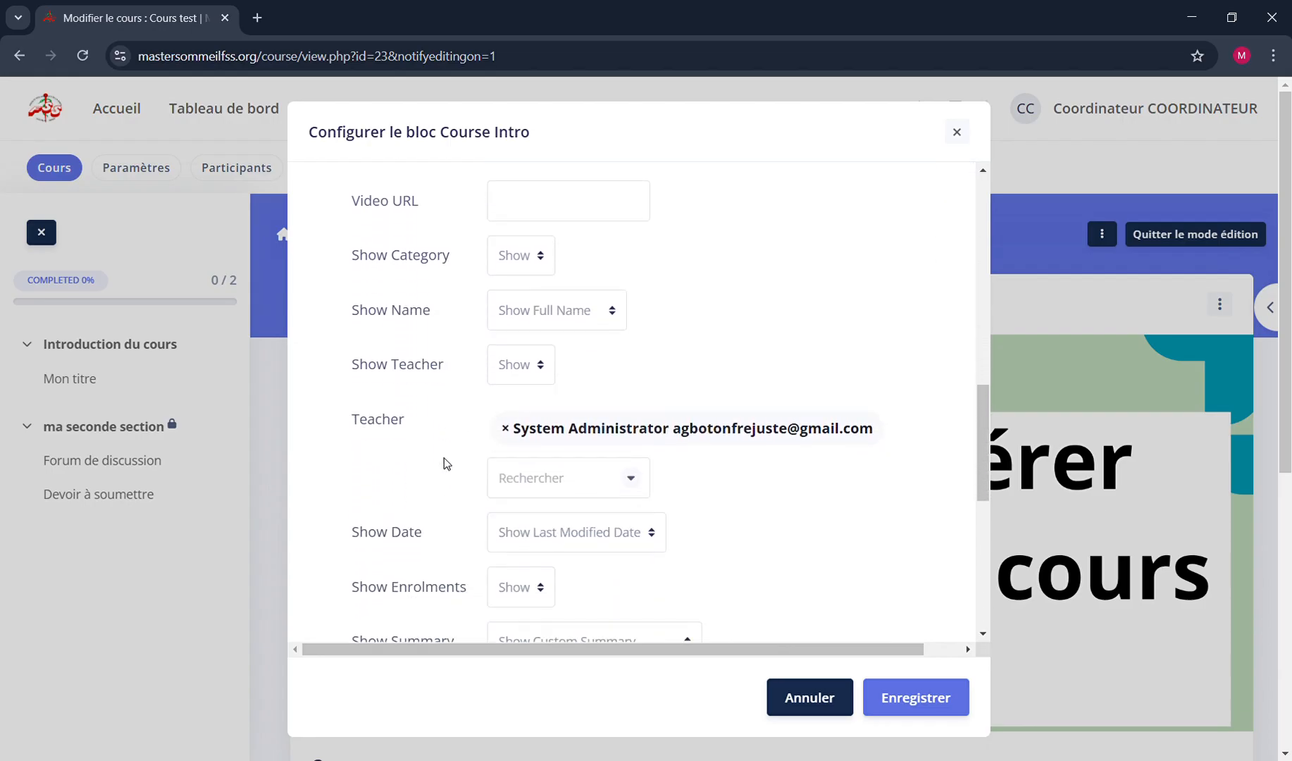
{"action": "scroll", "coordinate": [444, 463], "scroll_direction": "down", "scroll_amount": 1}
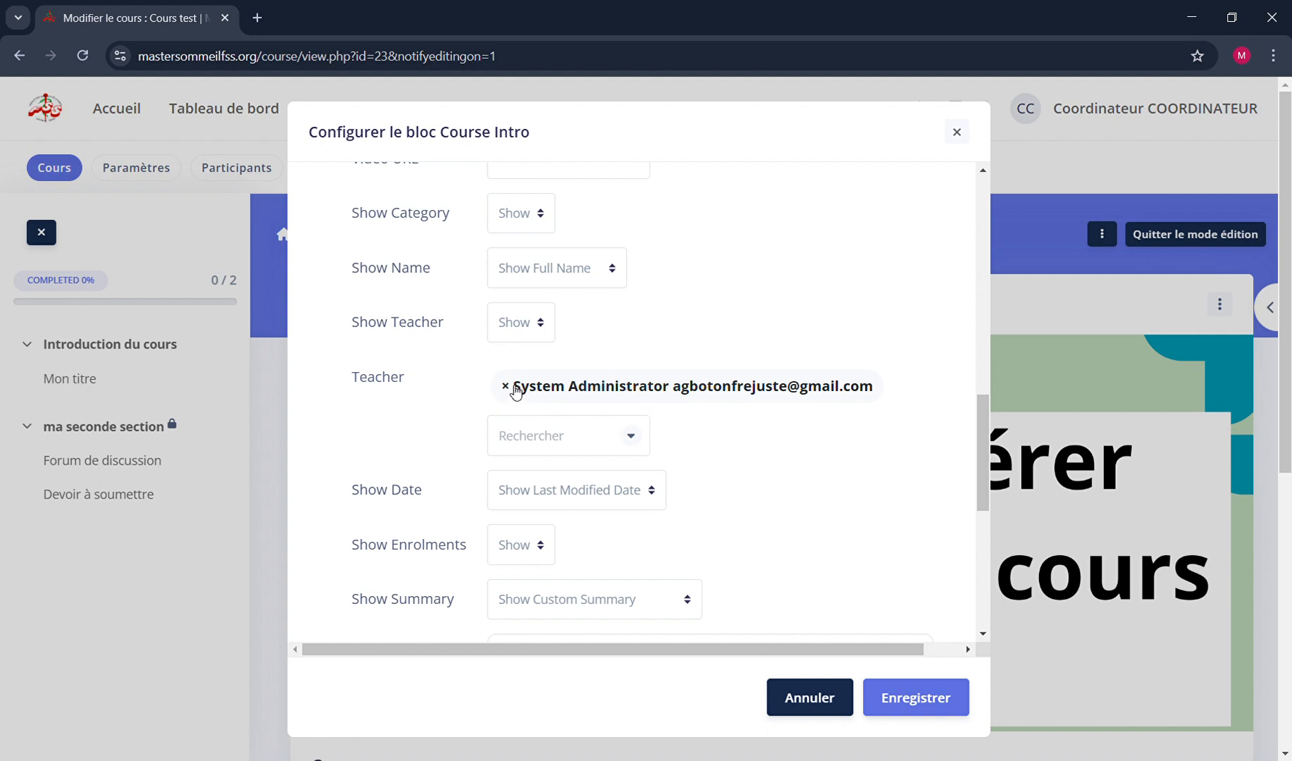
{"action": "left_click", "coordinate": [633, 437]}
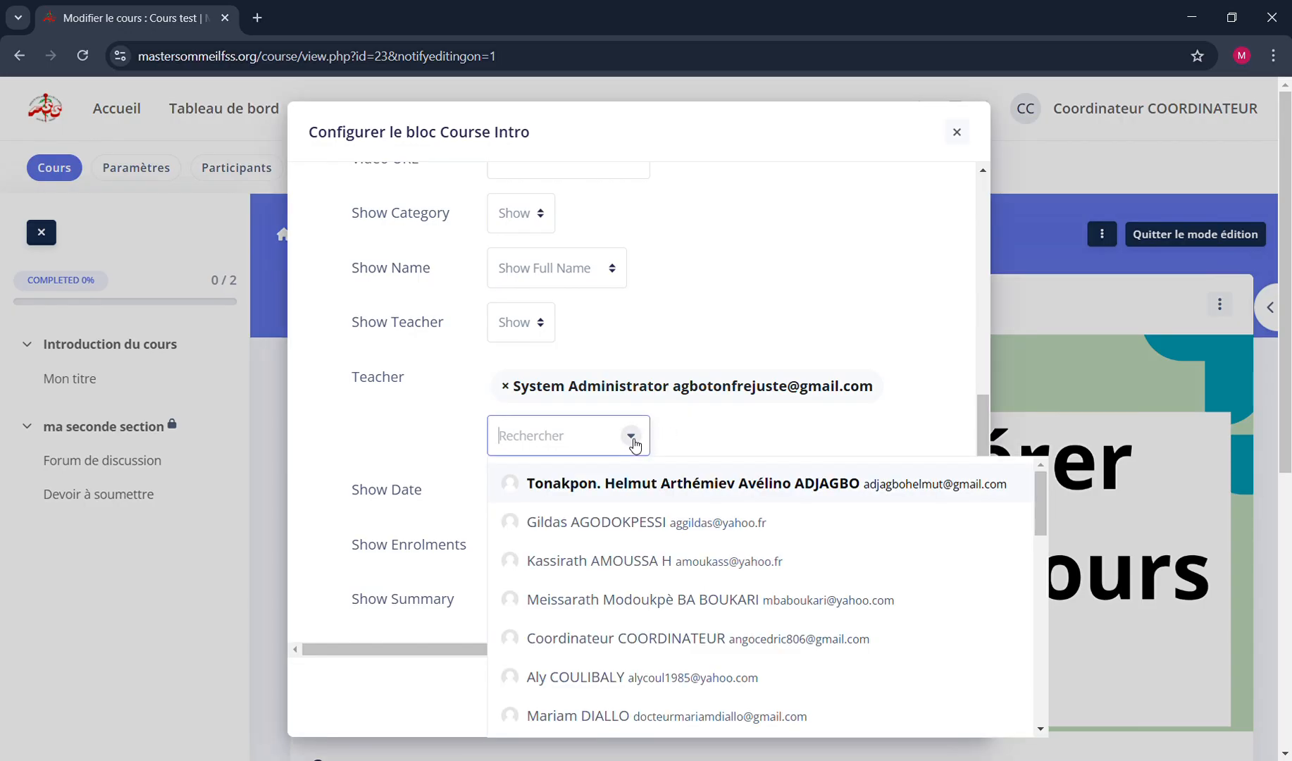
{"action": "scroll", "coordinate": [825, 559], "scroll_direction": "down", "scroll_amount": 4}
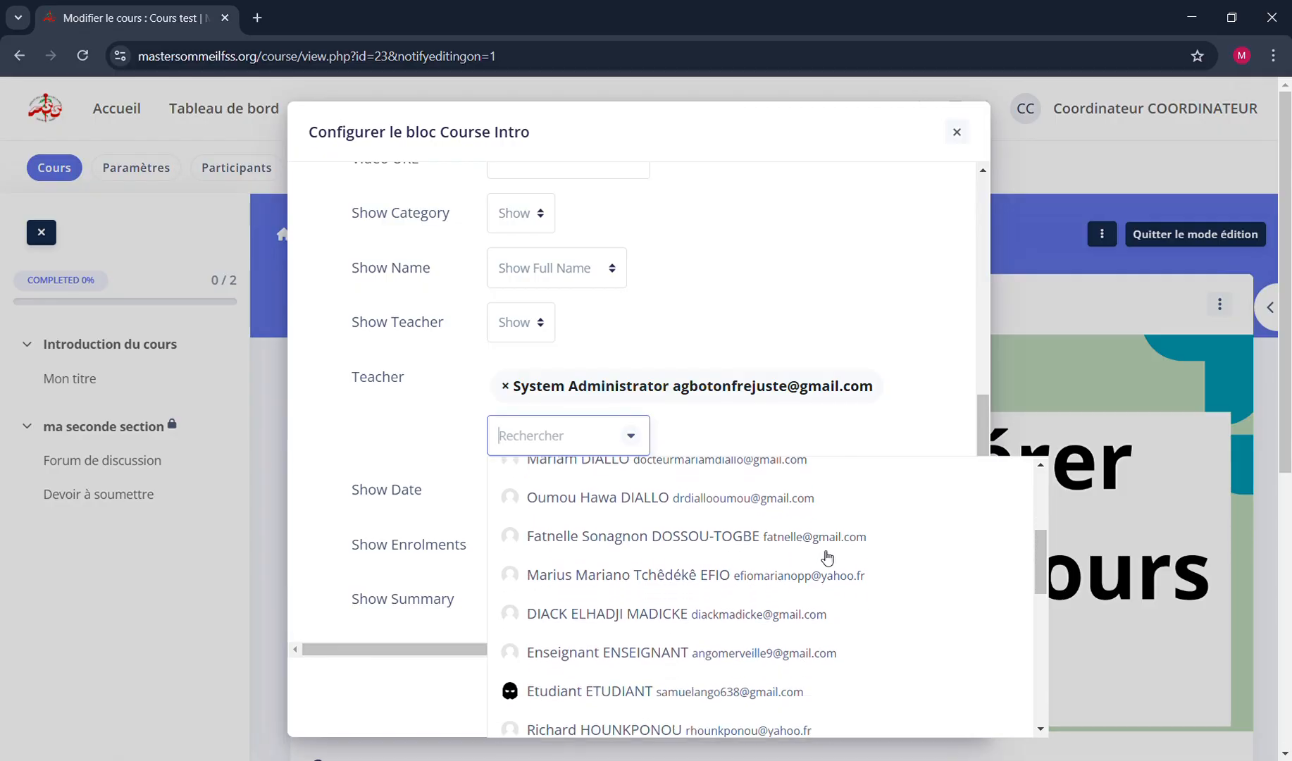
{"action": "scroll", "coordinate": [827, 558], "scroll_direction": "down", "scroll_amount": 3}
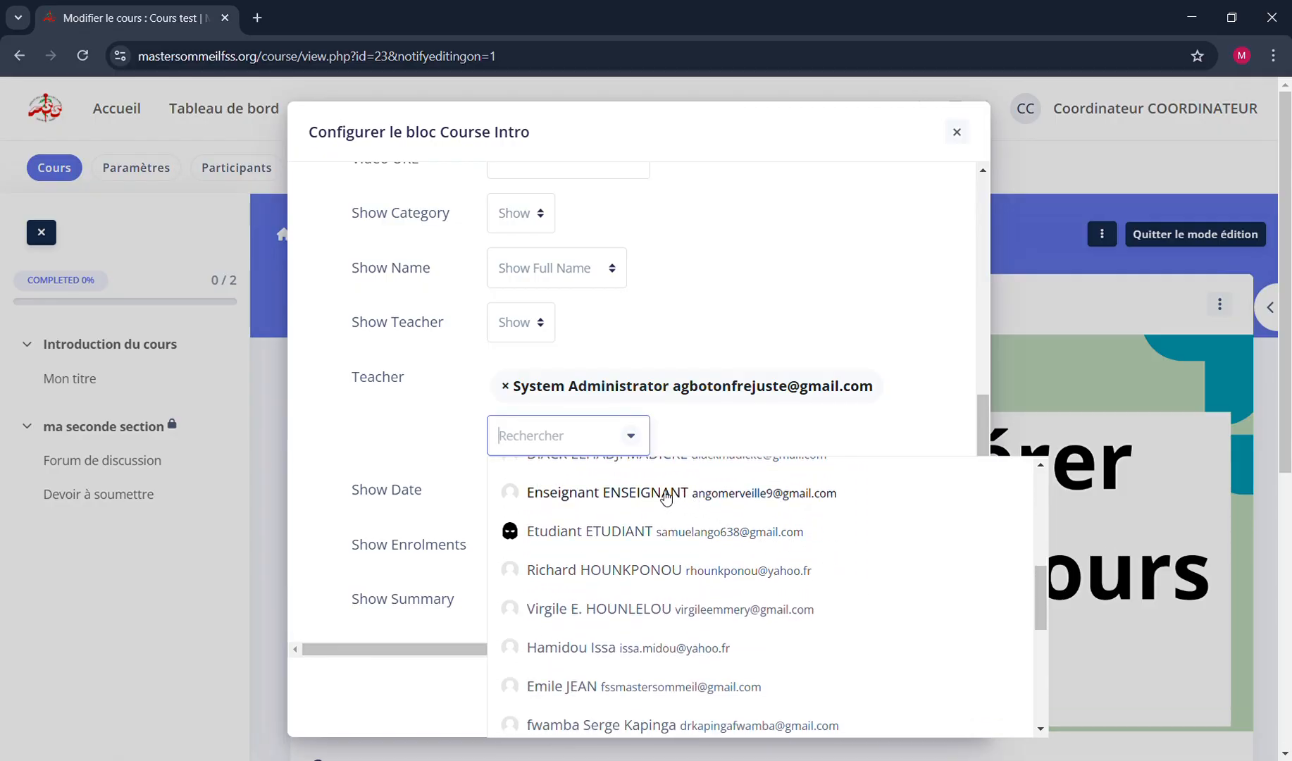
{"action": "left_click", "coordinate": [665, 497]}
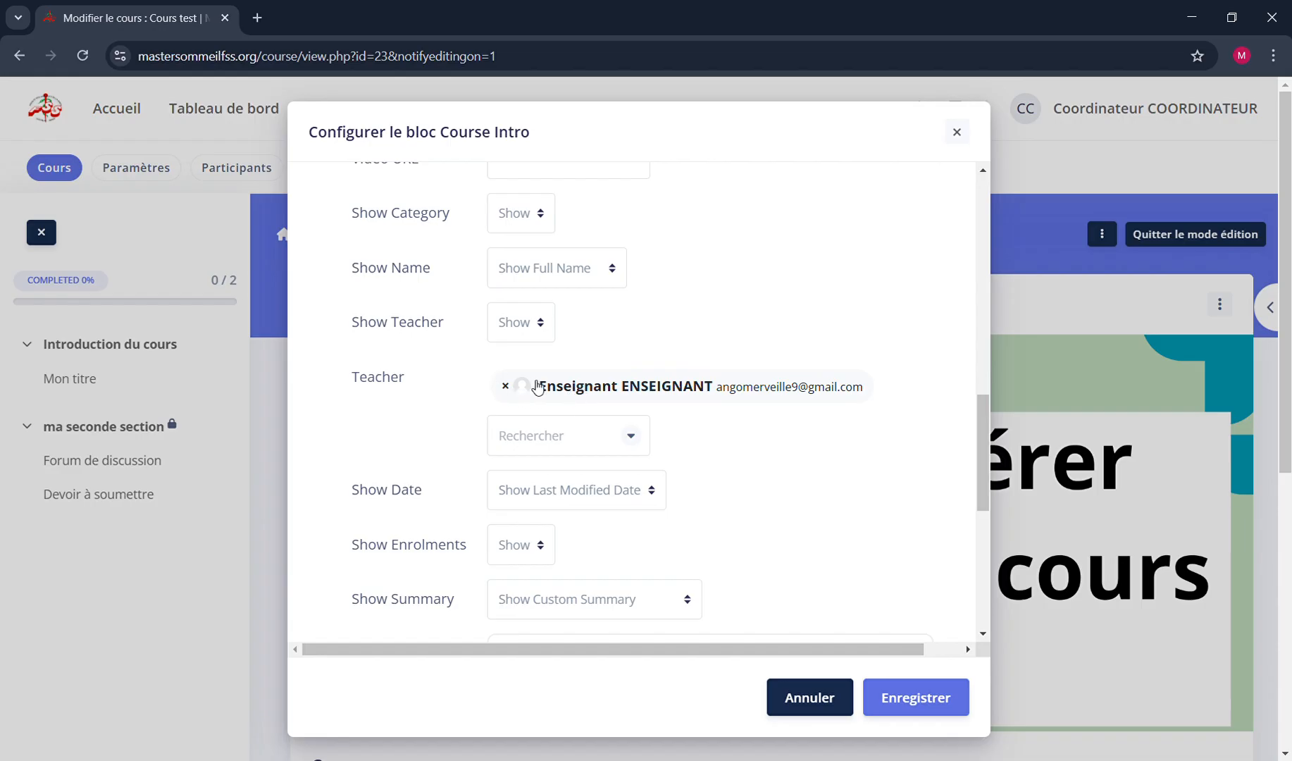
{"action": "left_click", "coordinate": [934, 702]}
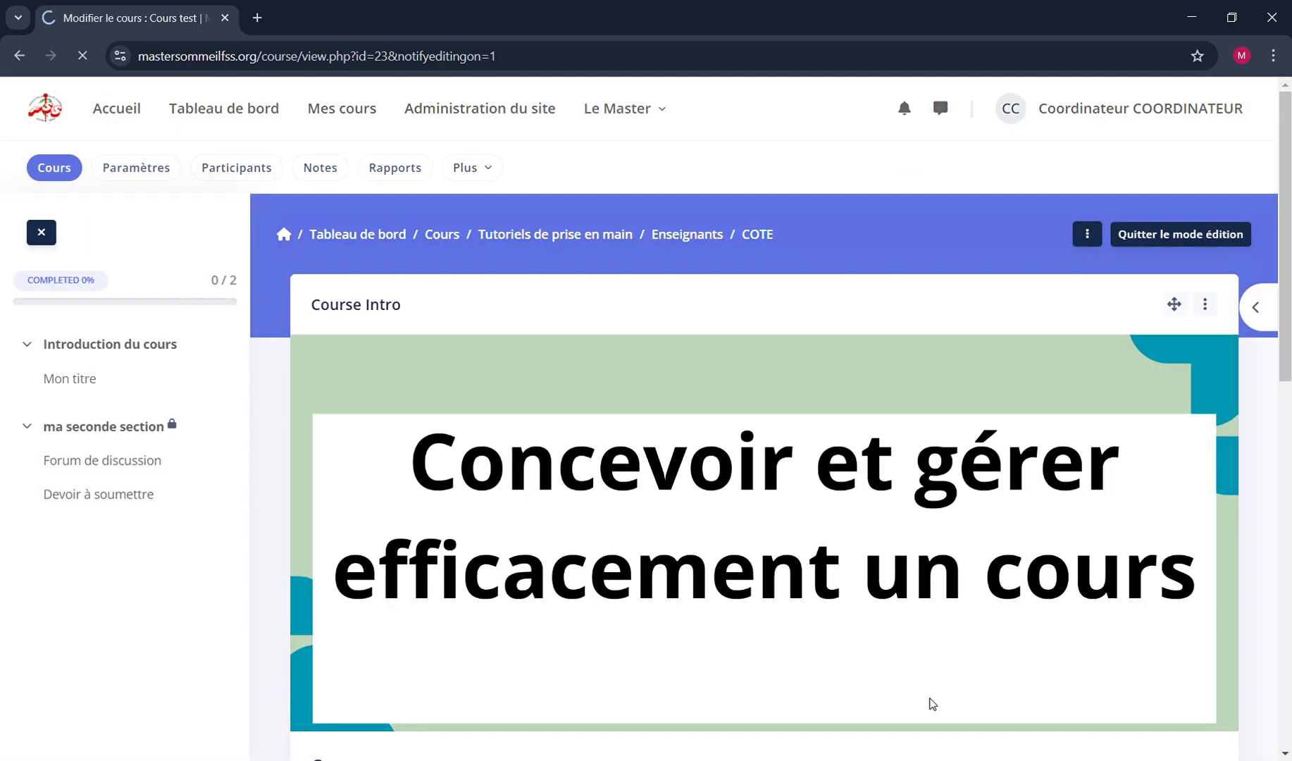
Configure the Course Teacher block to use the teacher account as its Teacher in place of System Administrator, and save the settings
{"action": "scroll", "coordinate": [806, 530], "scroll_direction": "down", "scroll_amount": 3}
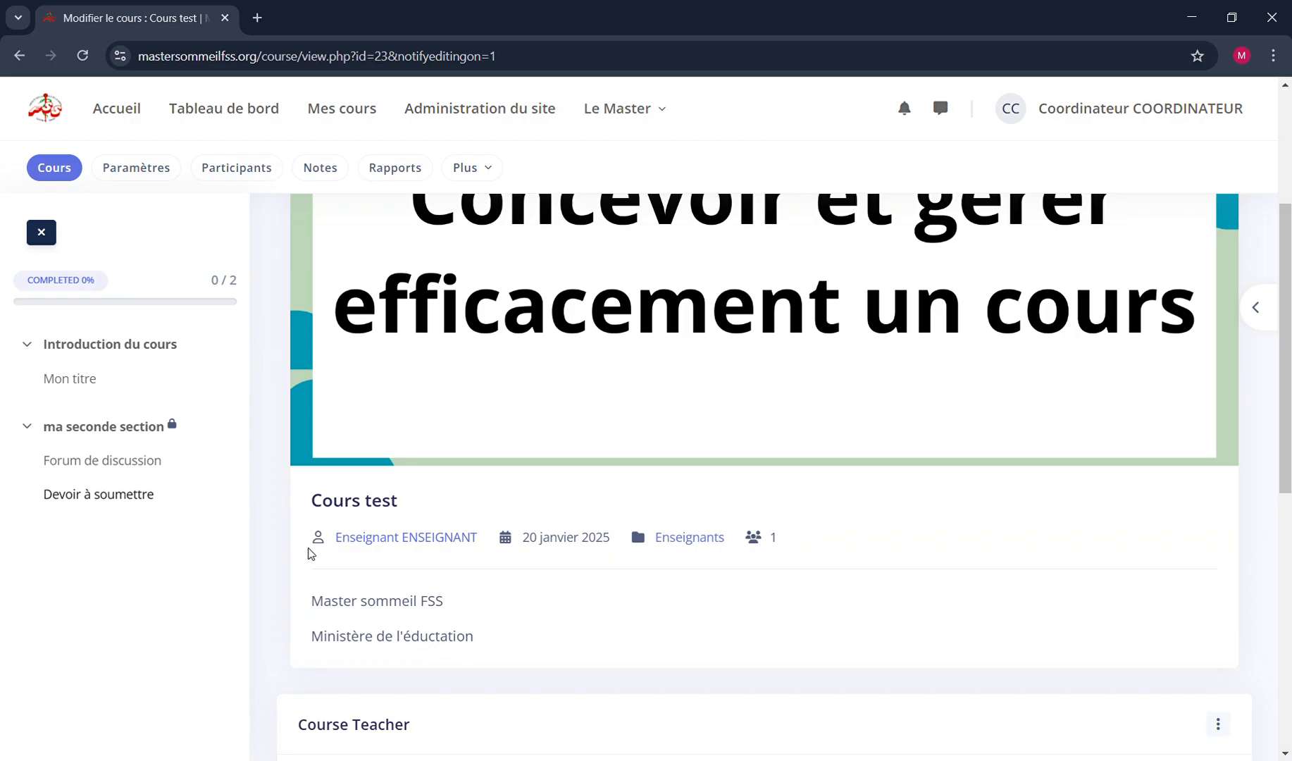
{"action": "scroll", "coordinate": [576, 573], "scroll_direction": "down", "scroll_amount": 1}
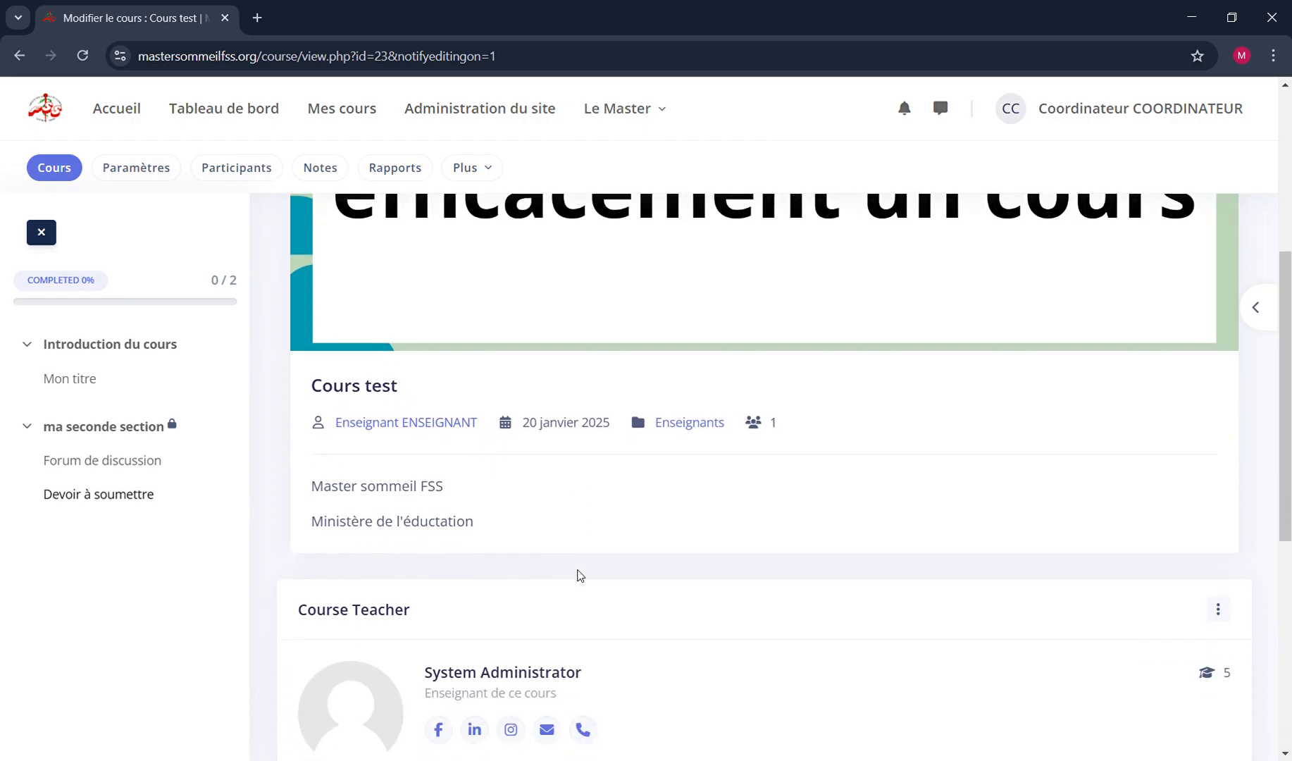
{"action": "scroll", "coordinate": [688, 599], "scroll_direction": "down", "scroll_amount": 1}
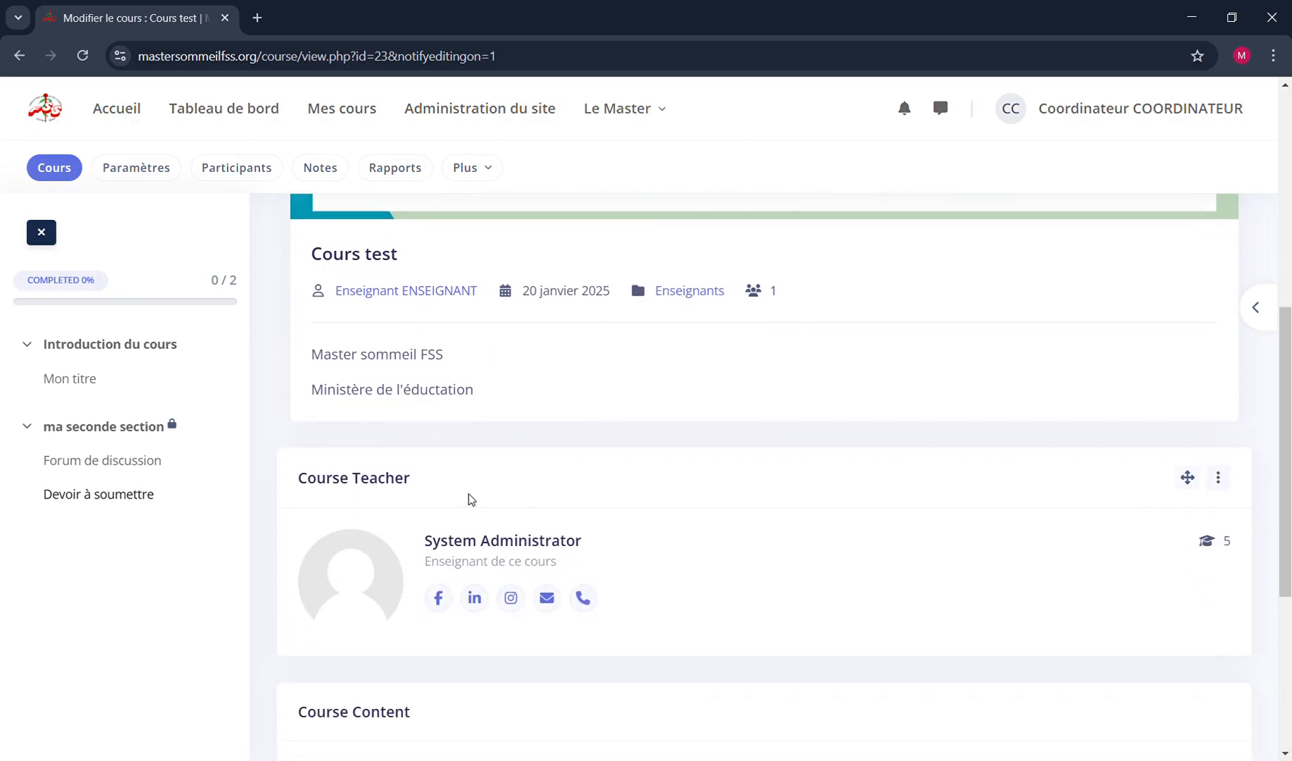
{"action": "left_click", "coordinate": [1219, 479]}
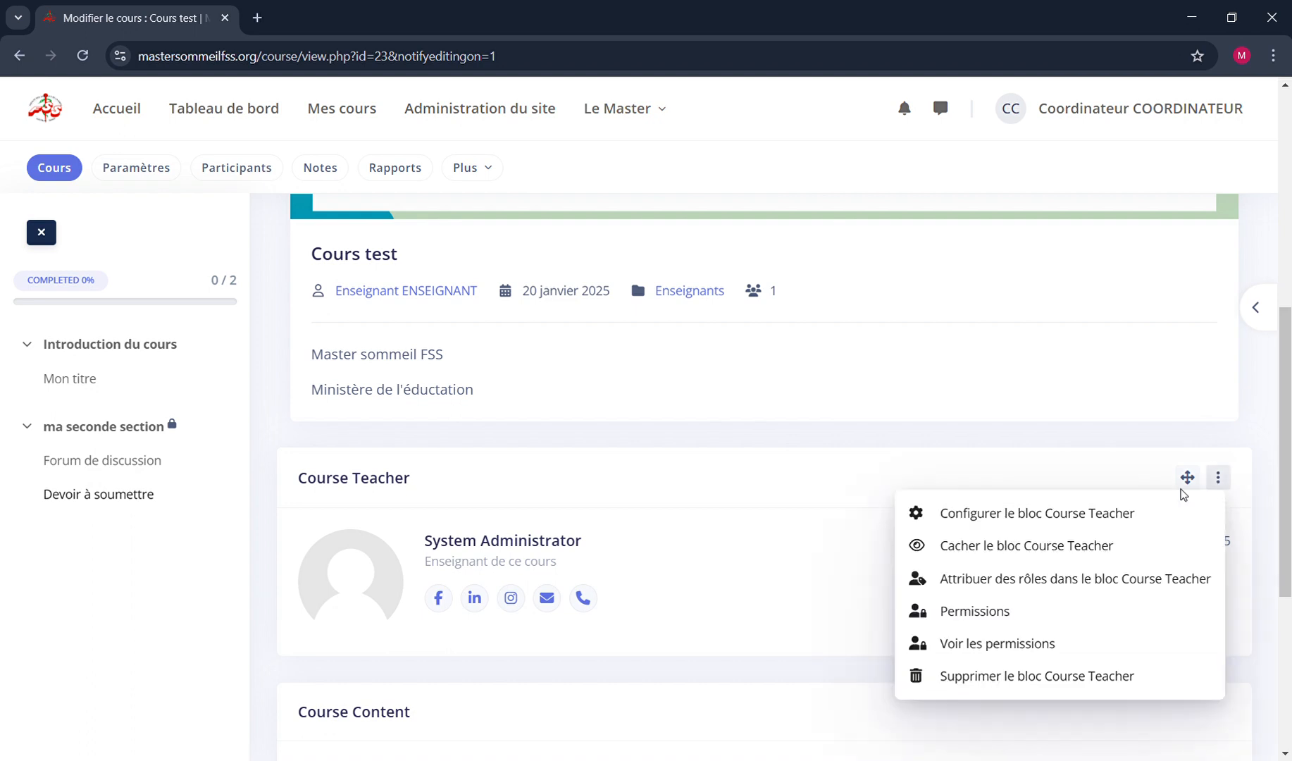
{"action": "left_click", "coordinate": [1088, 524]}
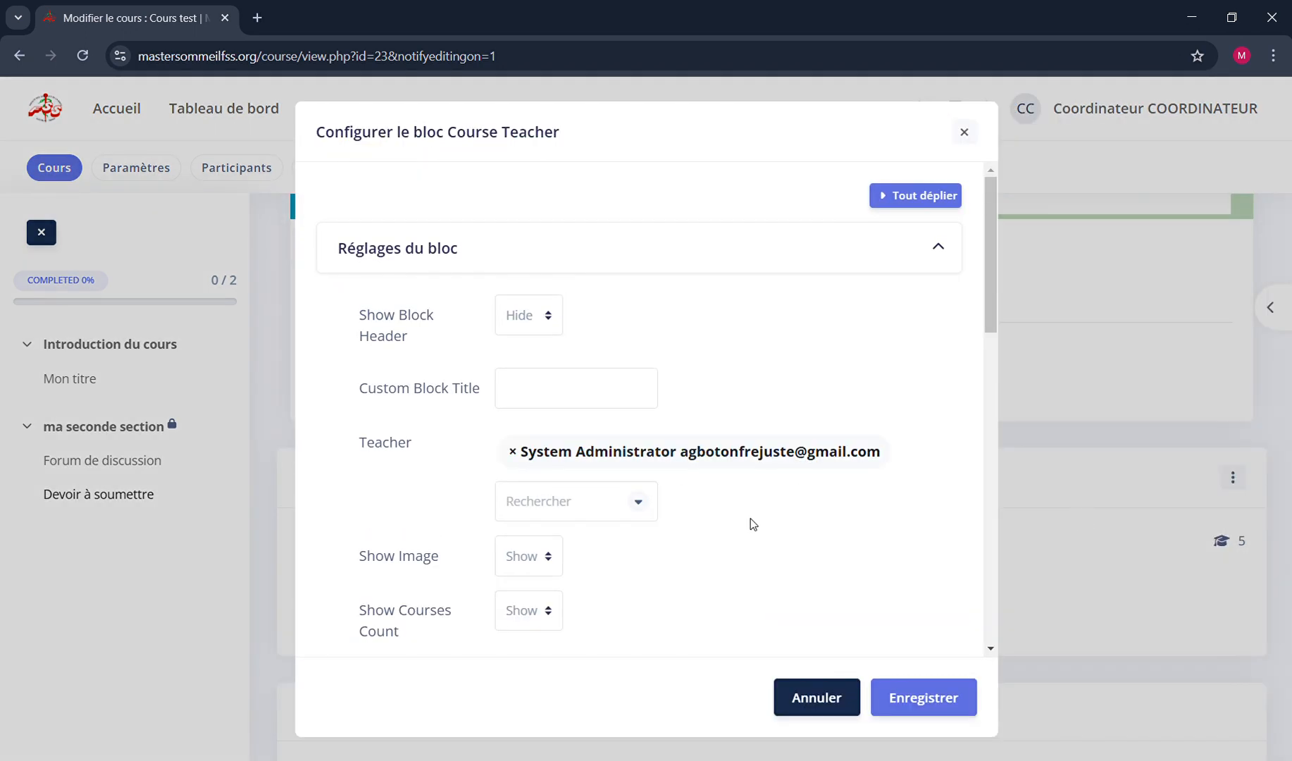
{"action": "left_click", "coordinate": [644, 510]}
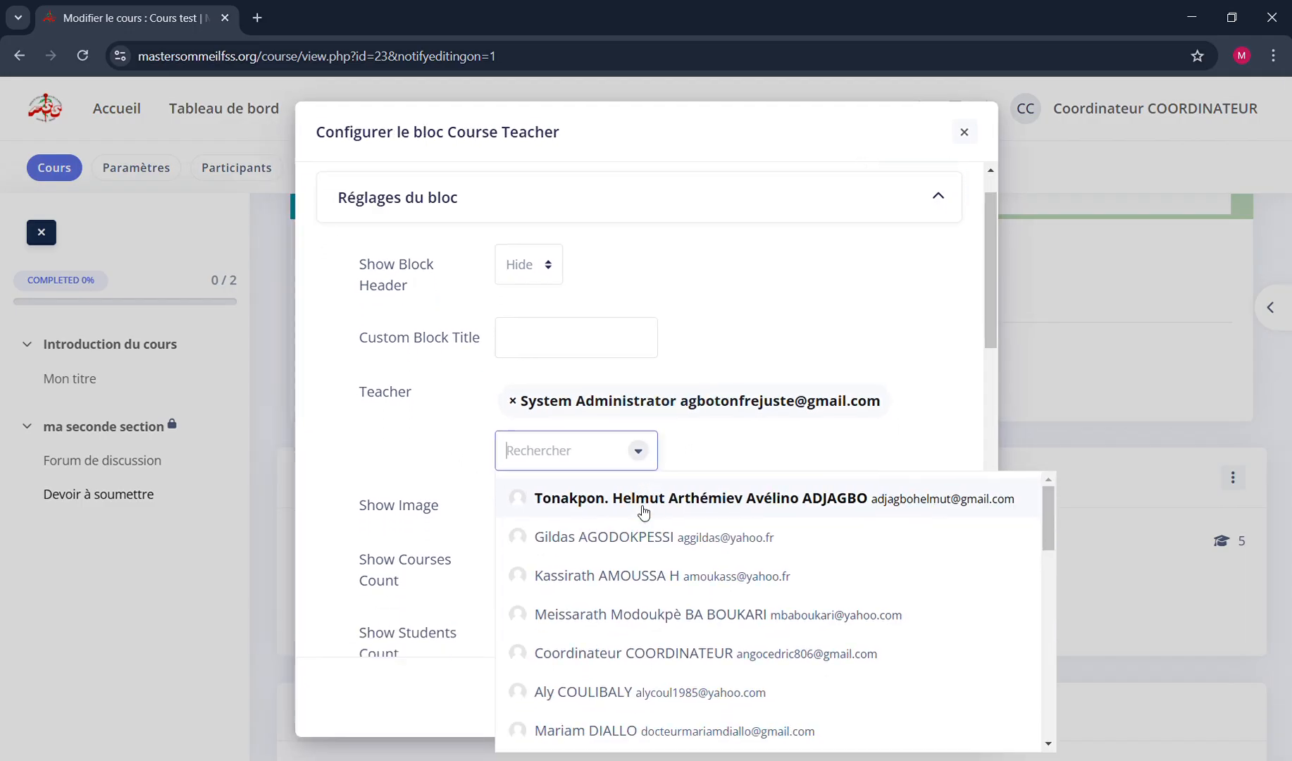
{"action": "scroll", "coordinate": [641, 353], "scroll_direction": "down", "scroll_amount": 4}
{"action": "scroll", "coordinate": [714, 477], "scroll_direction": "down", "scroll_amount": 5}
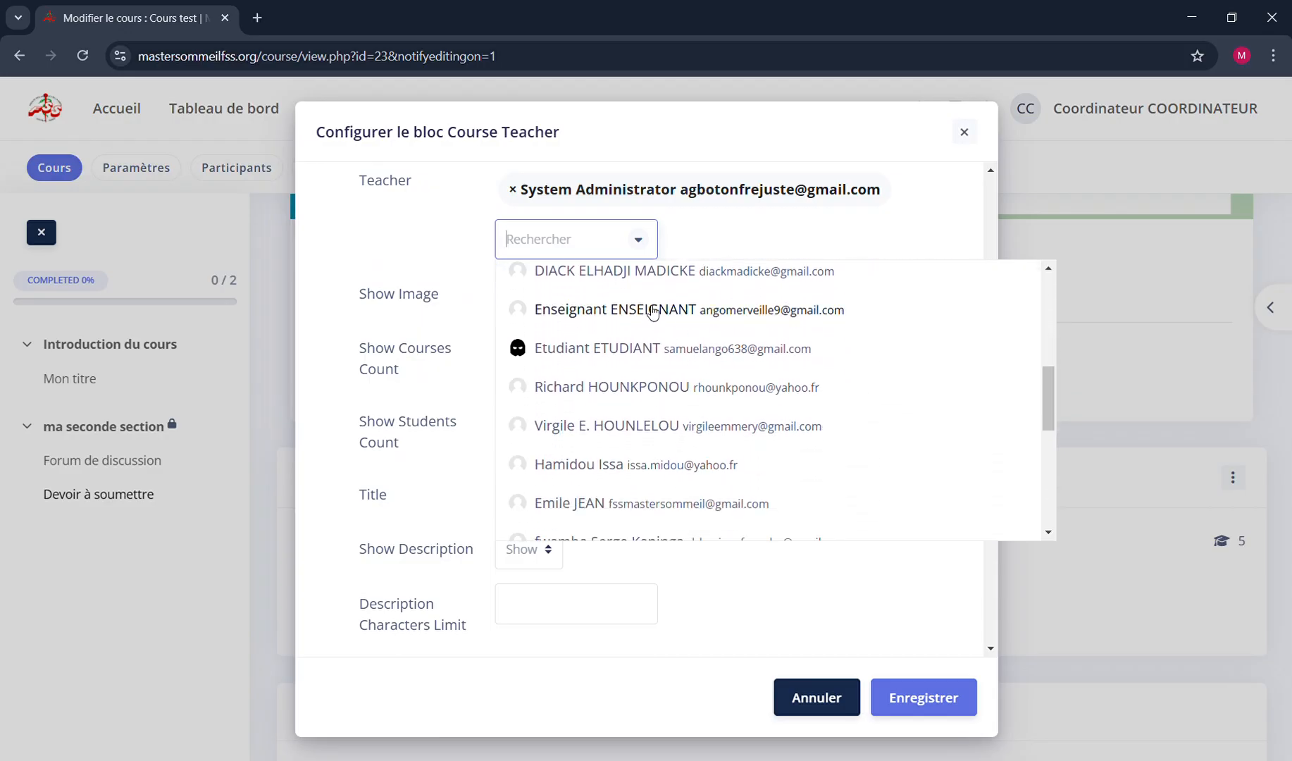
{"action": "left_click", "coordinate": [649, 311]}
{"action": "scroll", "coordinate": [698, 357], "scroll_direction": "down", "scroll_amount": 3}
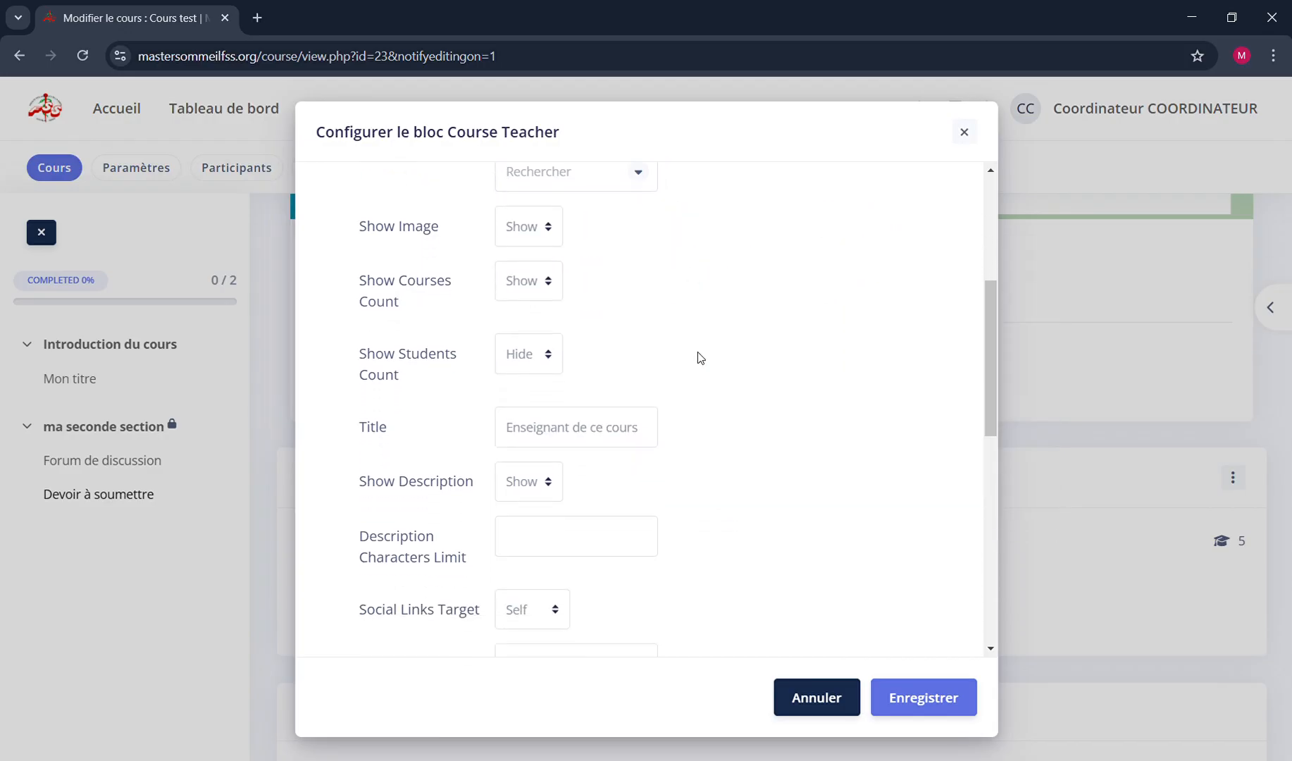
{"action": "left_click", "coordinate": [920, 700]}
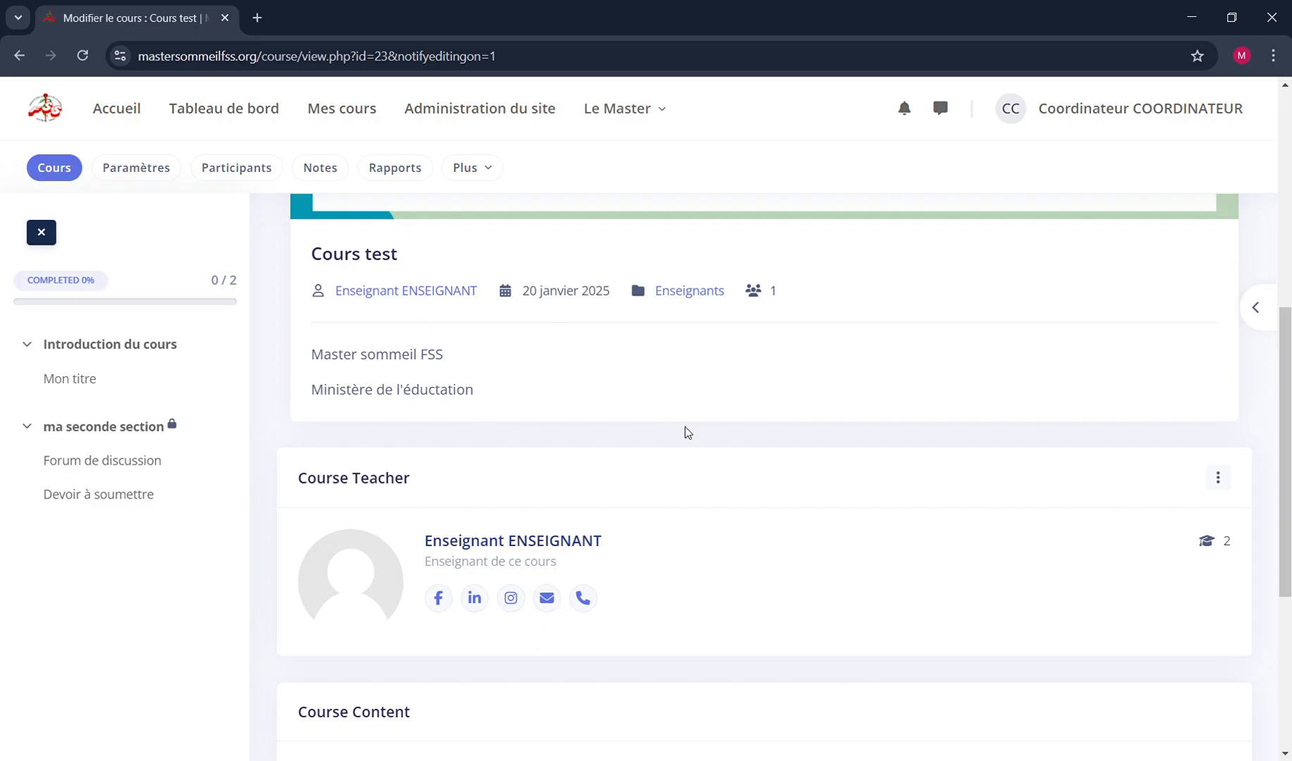
Check the teacher displayed in the course's Course Intro and Course Teacher blocks
{"action": "scroll", "coordinate": [685, 432], "scroll_direction": "up", "scroll_amount": 1}
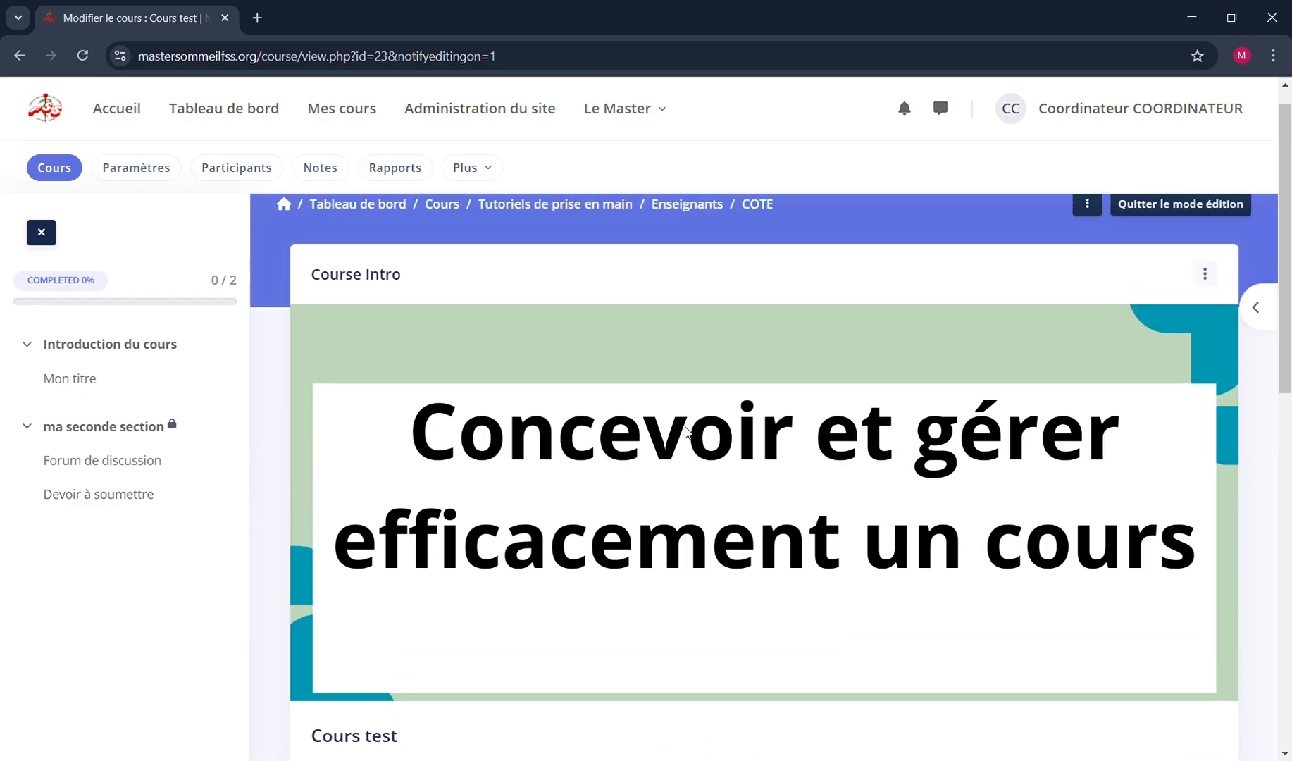
{"action": "scroll", "coordinate": [394, 479], "scroll_direction": "down", "scroll_amount": 3}
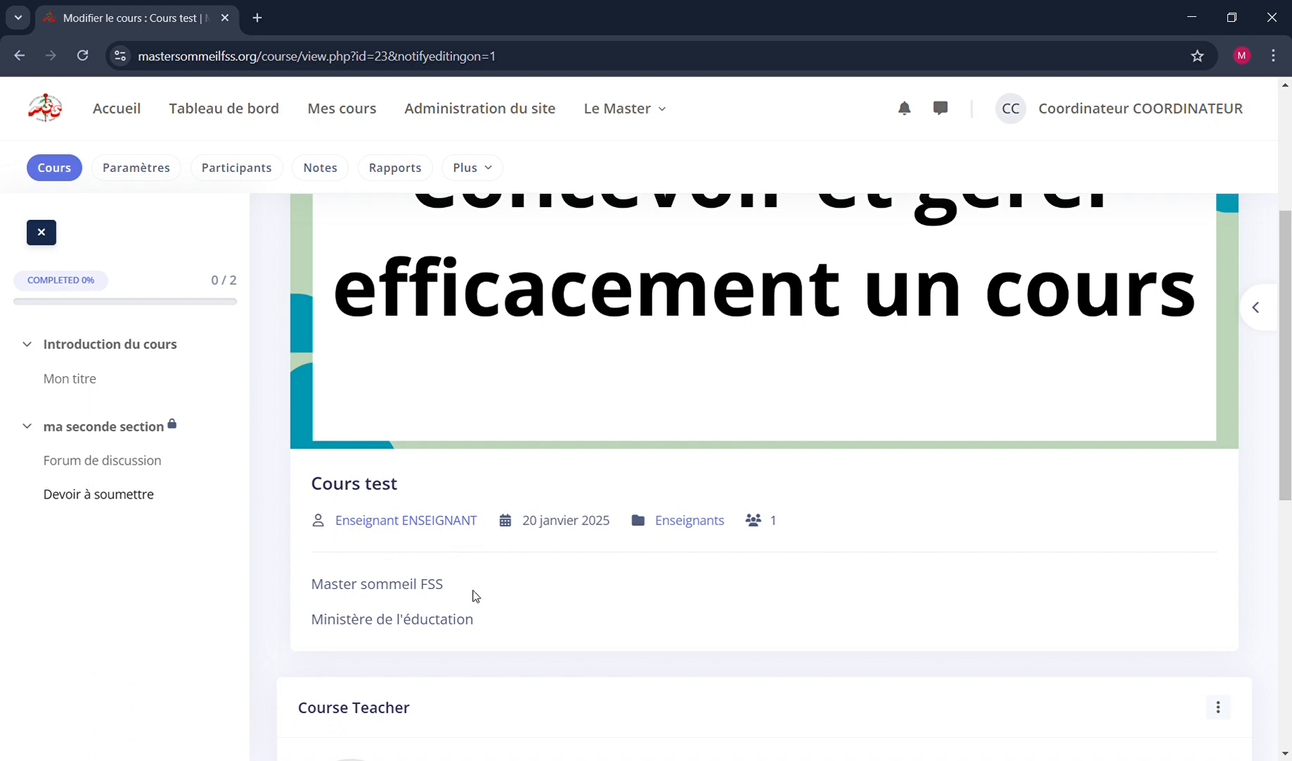
{"action": "scroll", "coordinate": [531, 551], "scroll_direction": "down", "scroll_amount": 2}
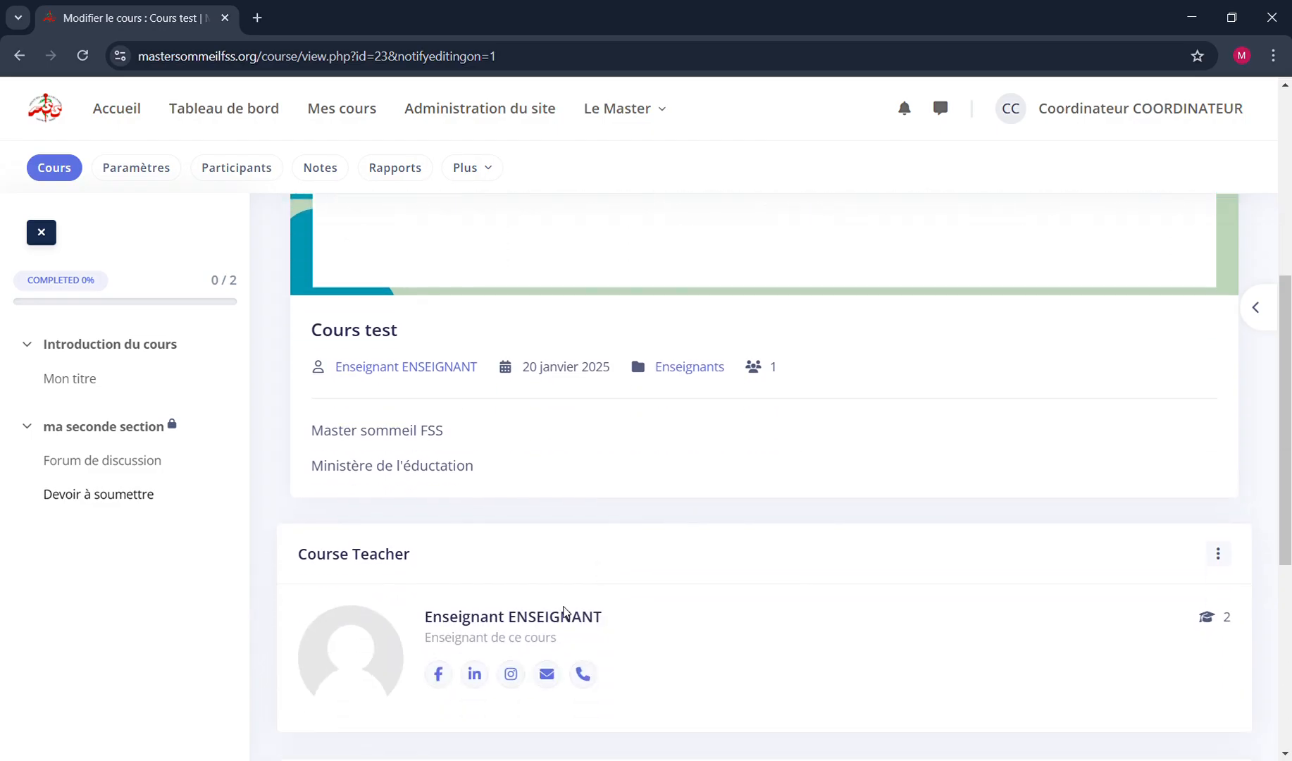
Review the banner image, course details and summary text shown in the Course Intro block on the course page
{"action": "scroll", "coordinate": [728, 549], "scroll_direction": "up", "scroll_amount": 6}
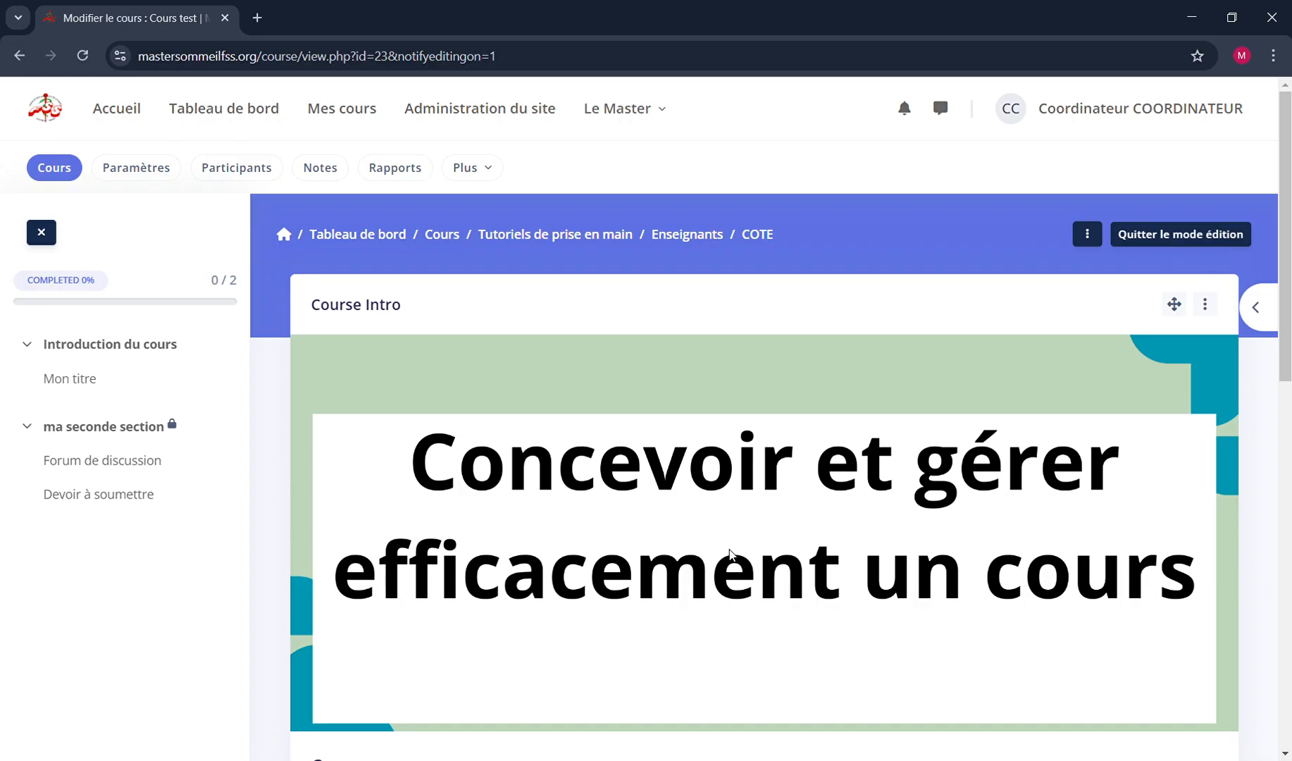
{"action": "scroll", "coordinate": [730, 554], "scroll_direction": "down", "scroll_amount": 3}
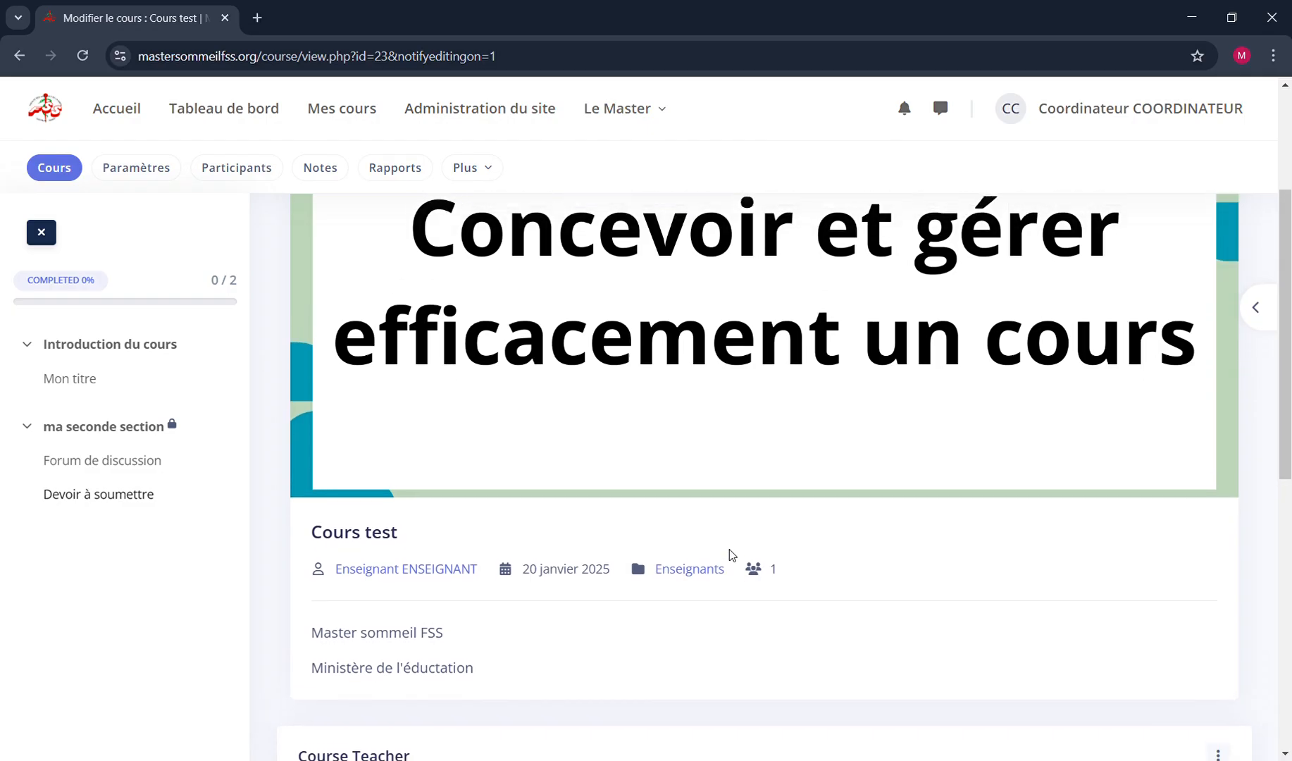
{"action": "scroll", "coordinate": [730, 554], "scroll_direction": "up", "scroll_amount": 3}
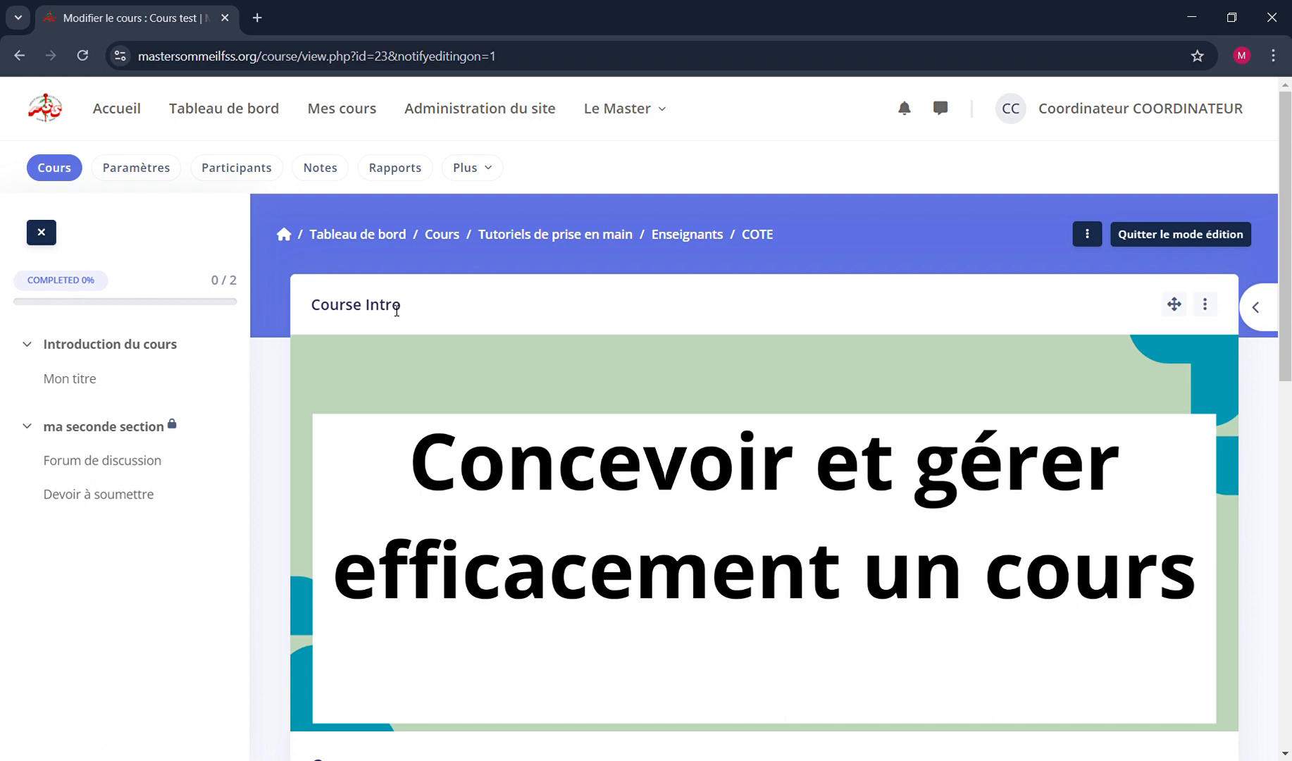
{"action": "scroll", "coordinate": [670, 484], "scroll_direction": "down", "scroll_amount": 10}
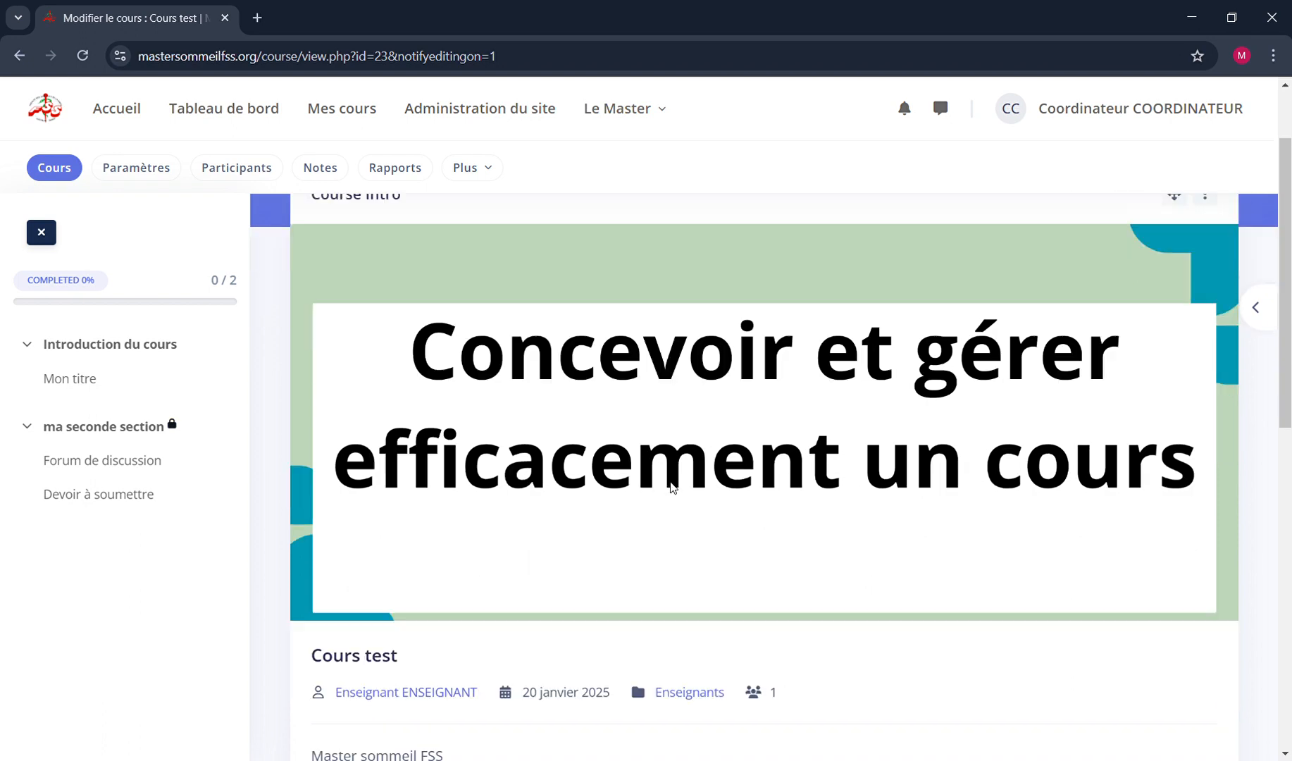
{"action": "scroll", "coordinate": [737, 472], "scroll_direction": "up", "scroll_amount": 5}
{"action": "scroll", "coordinate": [729, 485], "scroll_direction": "up", "scroll_amount": 5}
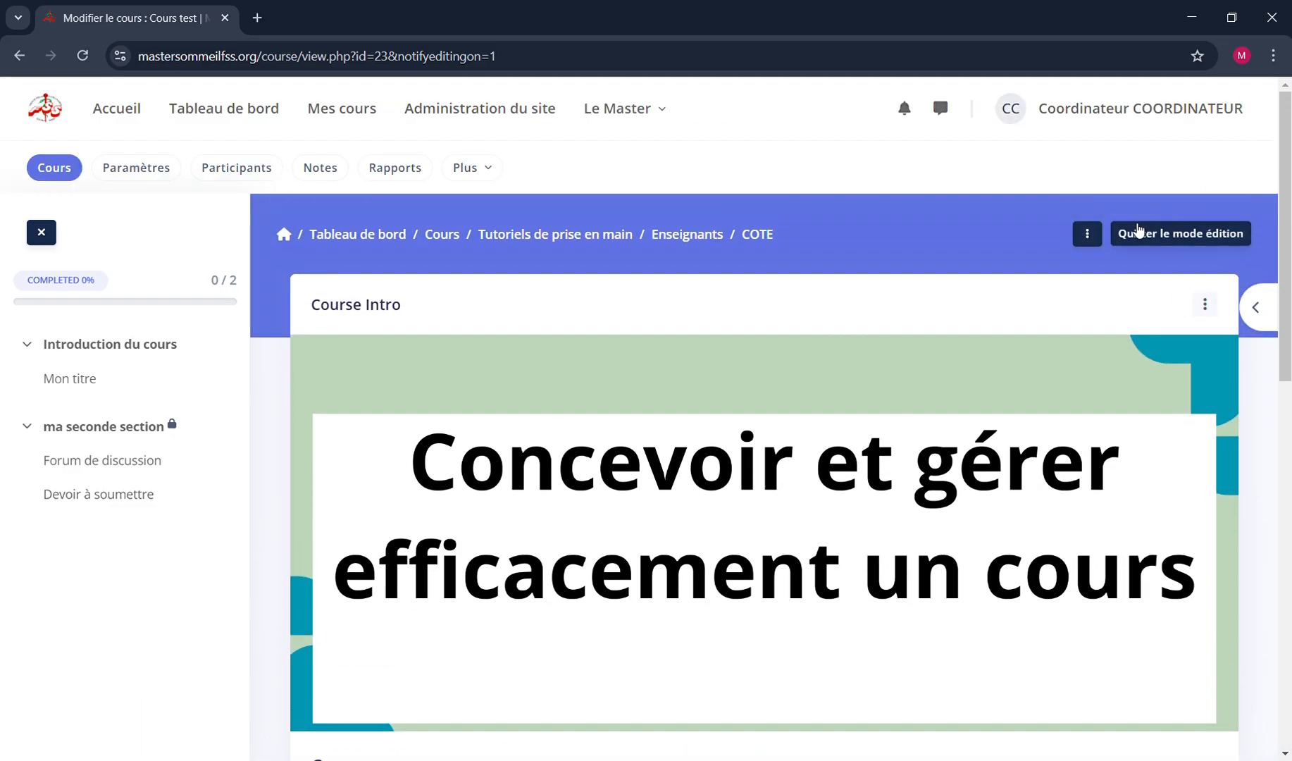
{"action": "scroll", "coordinate": [761, 356], "scroll_direction": "down", "scroll_amount": 1}
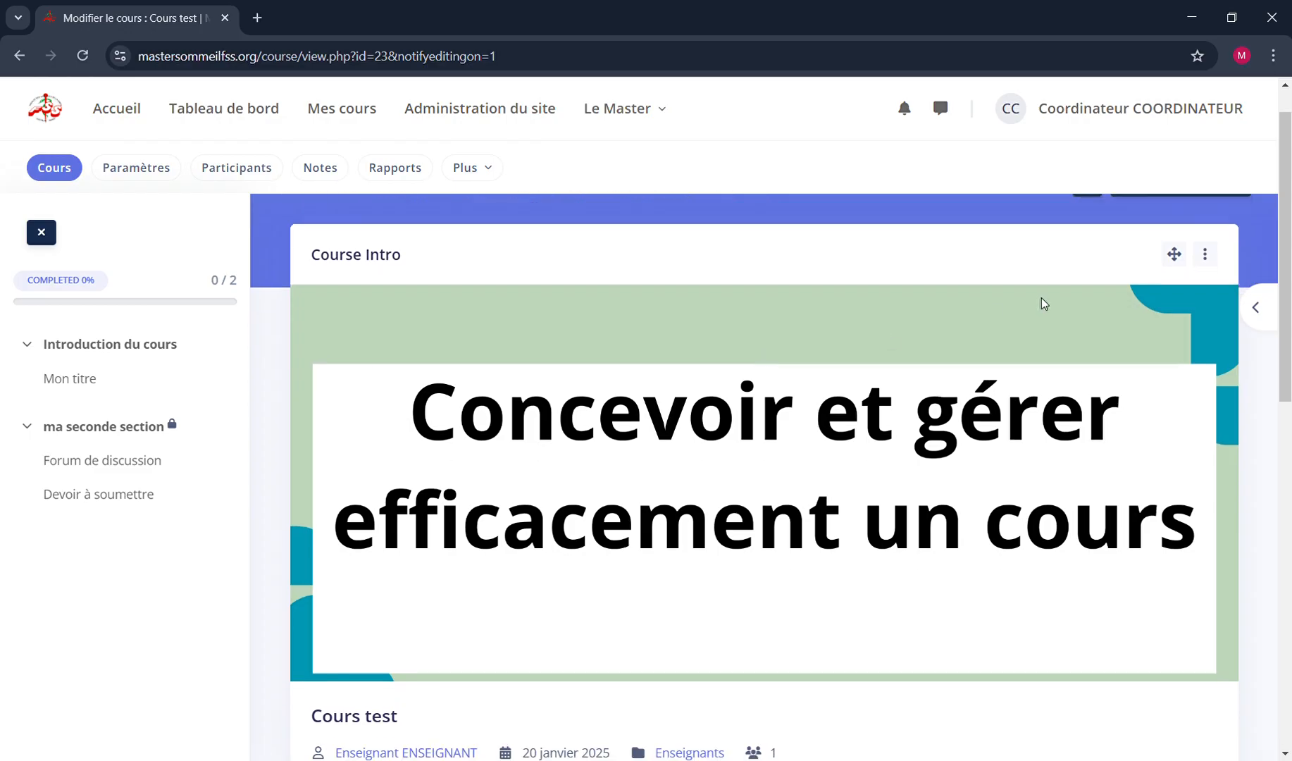
Examine the Course Intro block's settings, from header and media options through Teacher to Custom Summary, and close them without saving
{"action": "left_click", "coordinate": [1209, 258]}
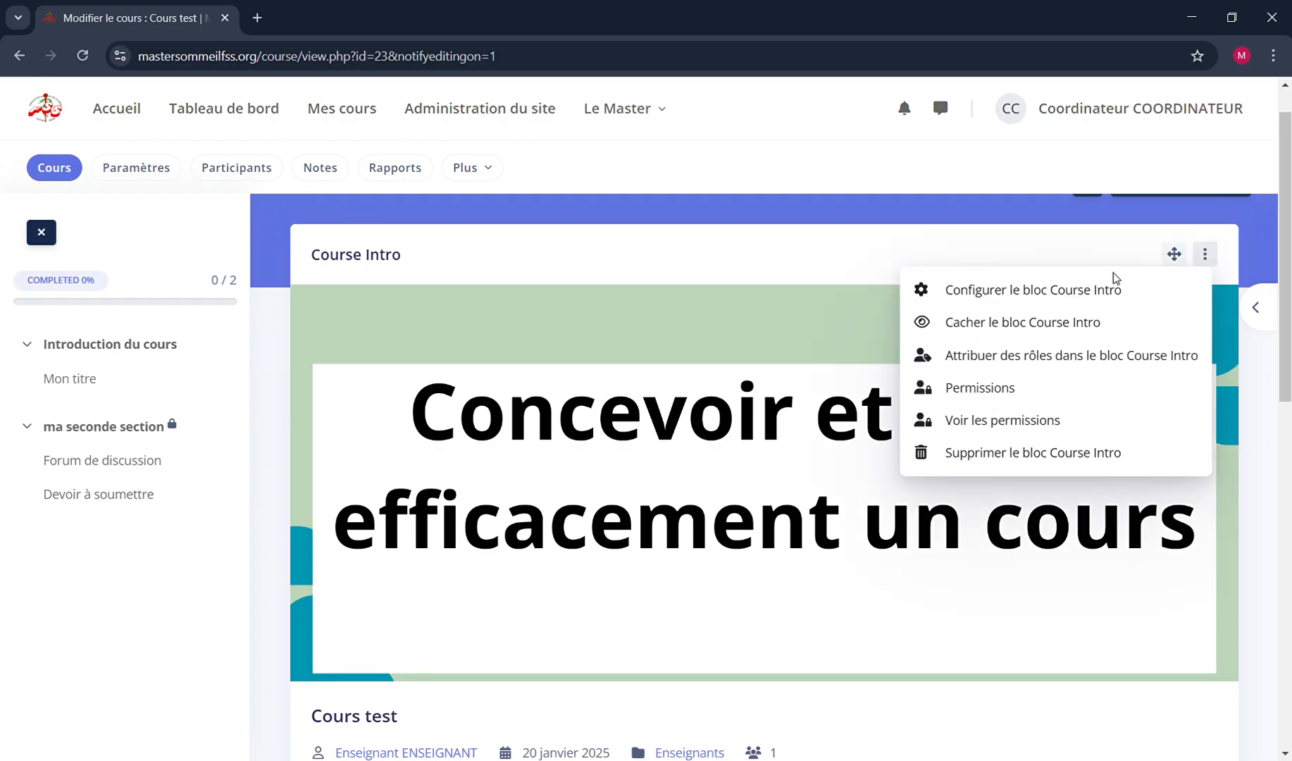
{"action": "left_click", "coordinate": [1084, 289]}
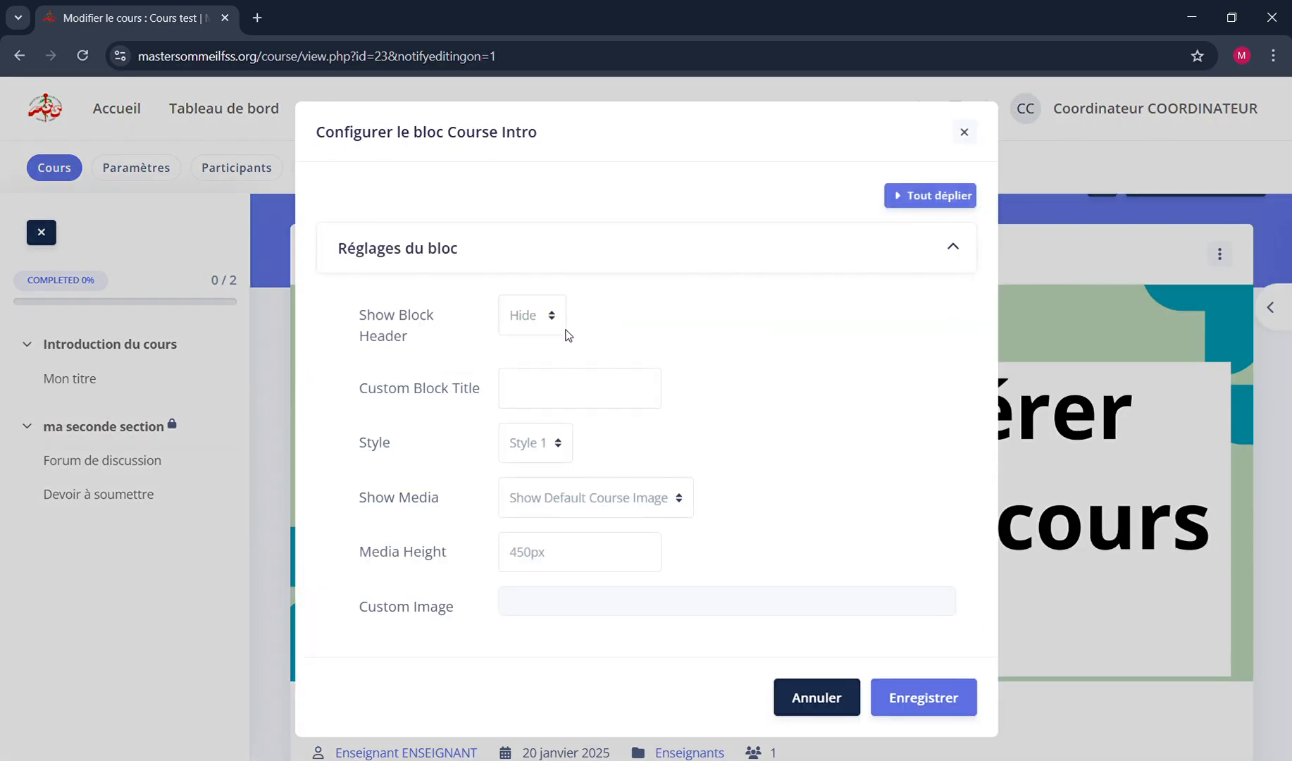
{"action": "scroll", "coordinate": [536, 482], "scroll_direction": "down", "scroll_amount": 2}
{"action": "scroll", "coordinate": [536, 484], "scroll_direction": "down", "scroll_amount": 5}
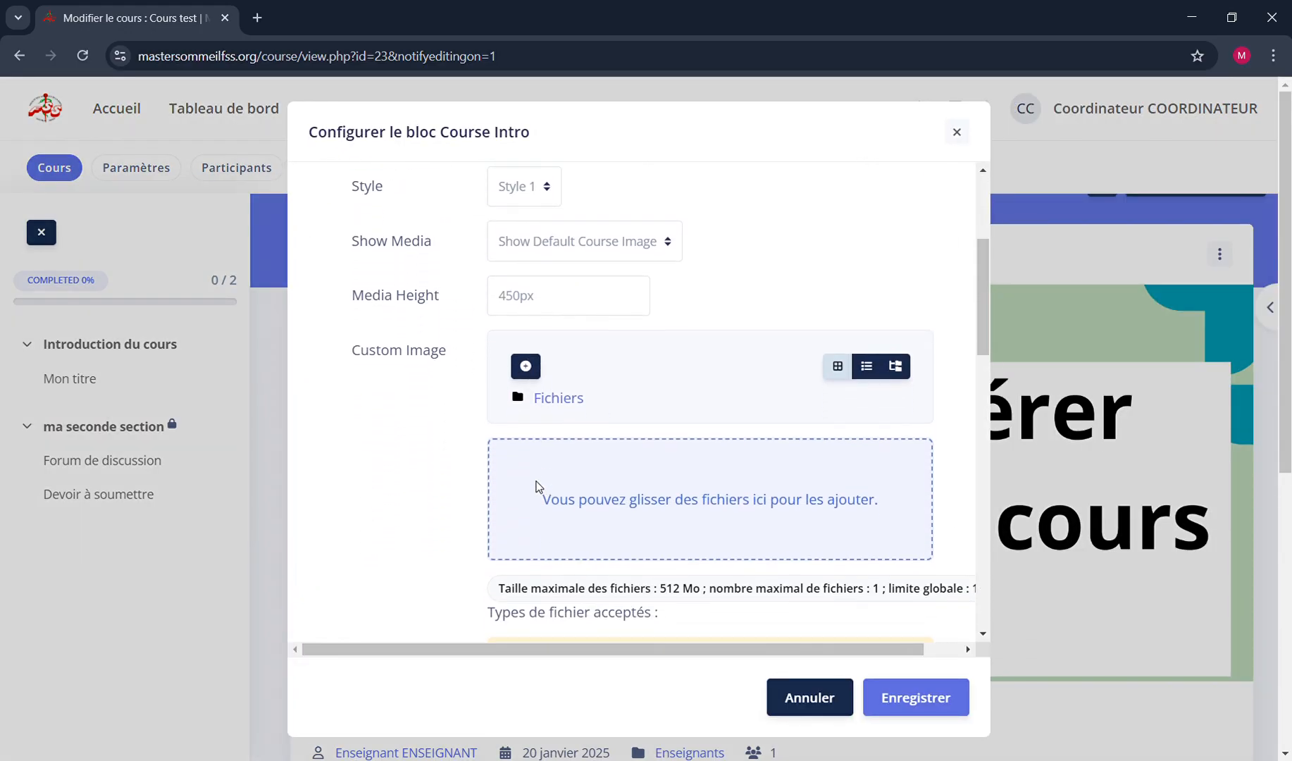
{"action": "scroll", "coordinate": [536, 484], "scroll_direction": "down", "scroll_amount": 8}
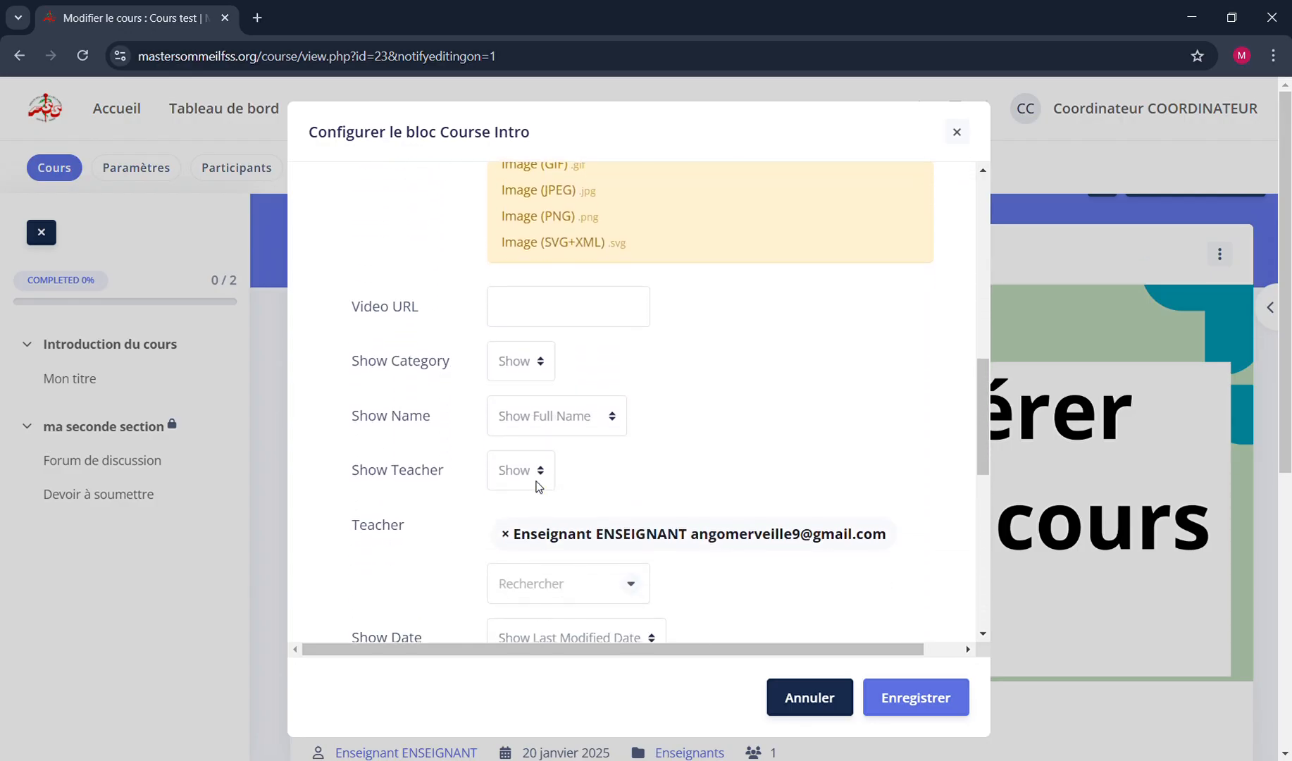
{"action": "scroll", "coordinate": [537, 485], "scroll_direction": "down", "scroll_amount": 3}
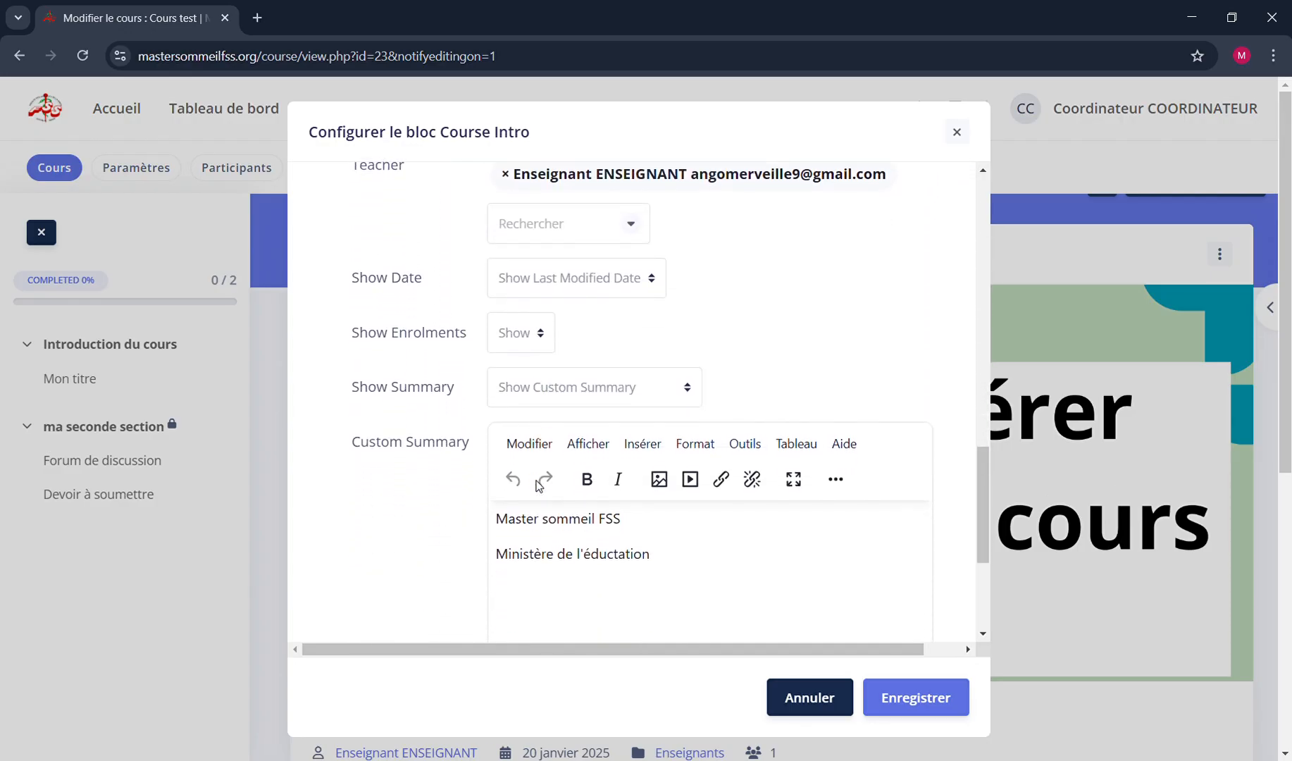
{"action": "scroll", "coordinate": [536, 484], "scroll_direction": "down", "scroll_amount": 2}
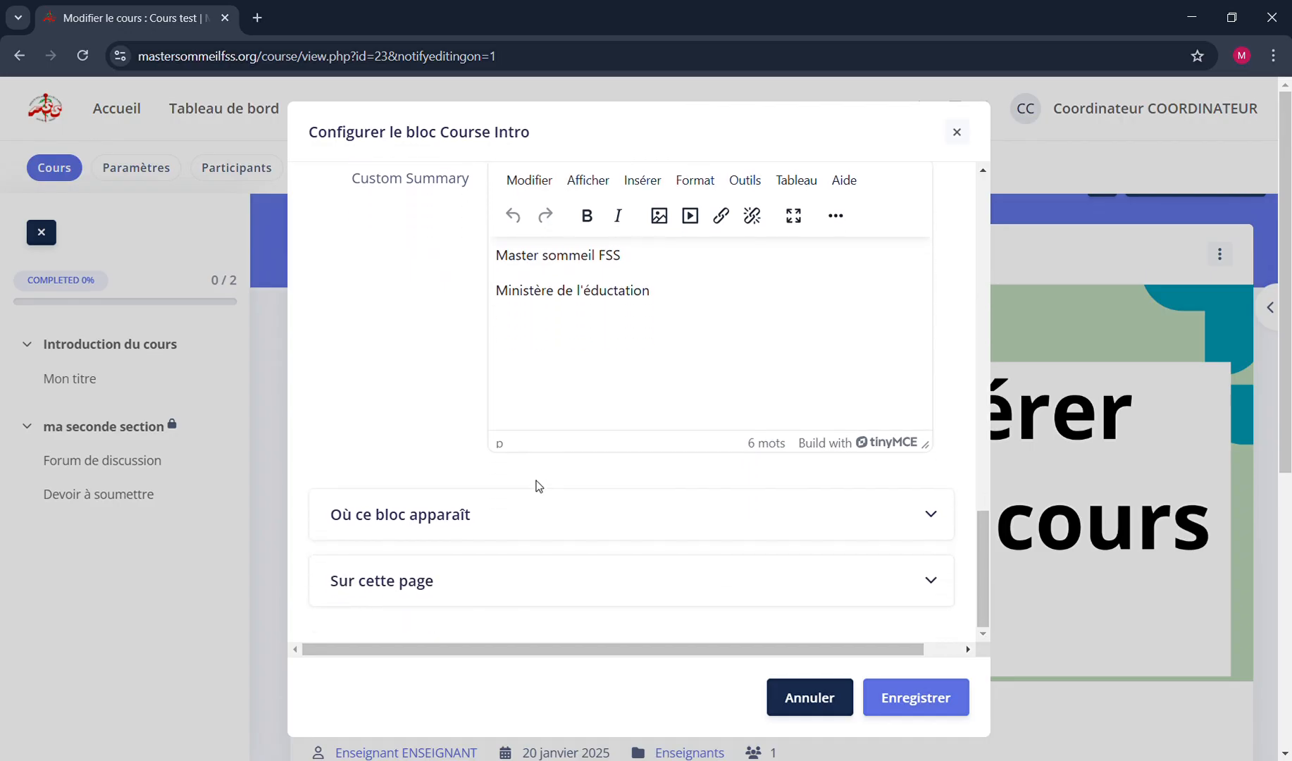
{"action": "scroll", "coordinate": [537, 485], "scroll_direction": "up", "scroll_amount": 5}
{"action": "scroll", "coordinate": [536, 485], "scroll_direction": "up", "scroll_amount": 1}
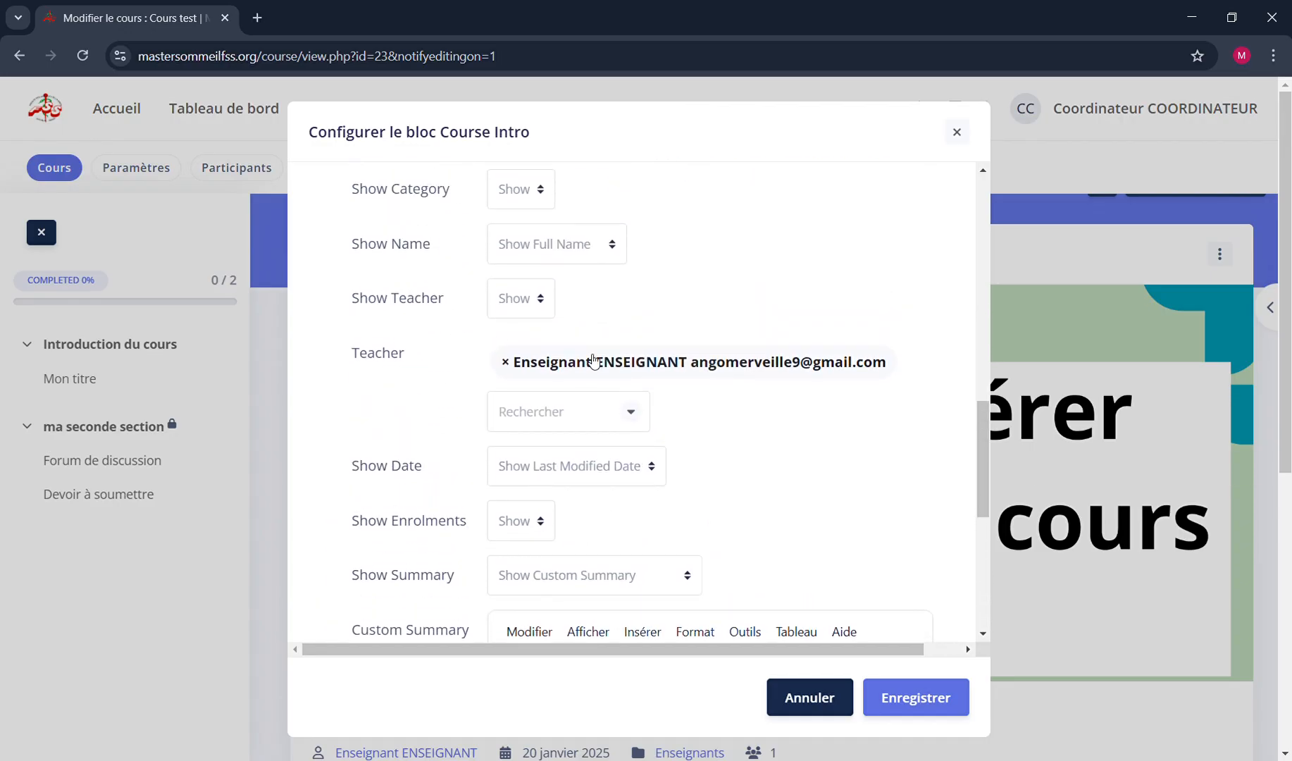
{"action": "scroll", "coordinate": [717, 465], "scroll_direction": "down", "scroll_amount": 5}
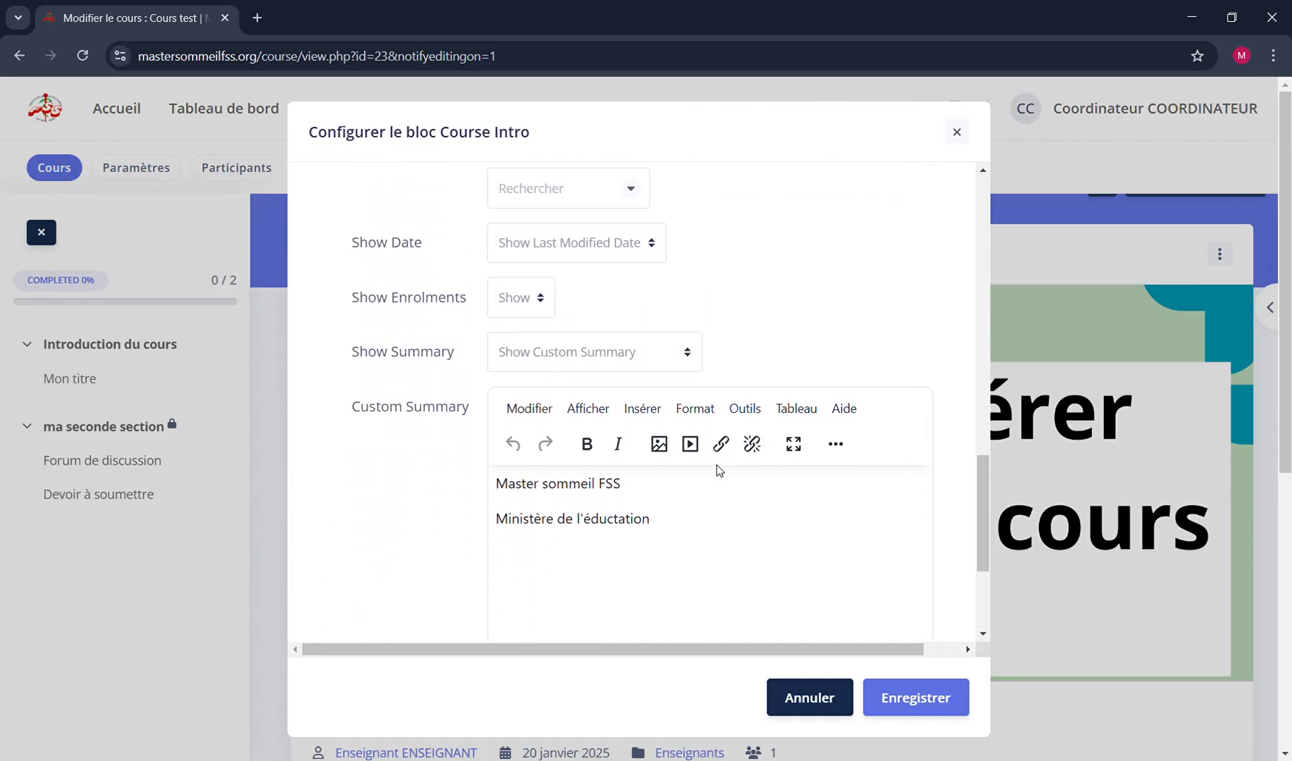
{"action": "scroll", "coordinate": [717, 464], "scroll_direction": "down", "scroll_amount": 1}
{"action": "scroll", "coordinate": [717, 464], "scroll_direction": "up", "scroll_amount": 10}
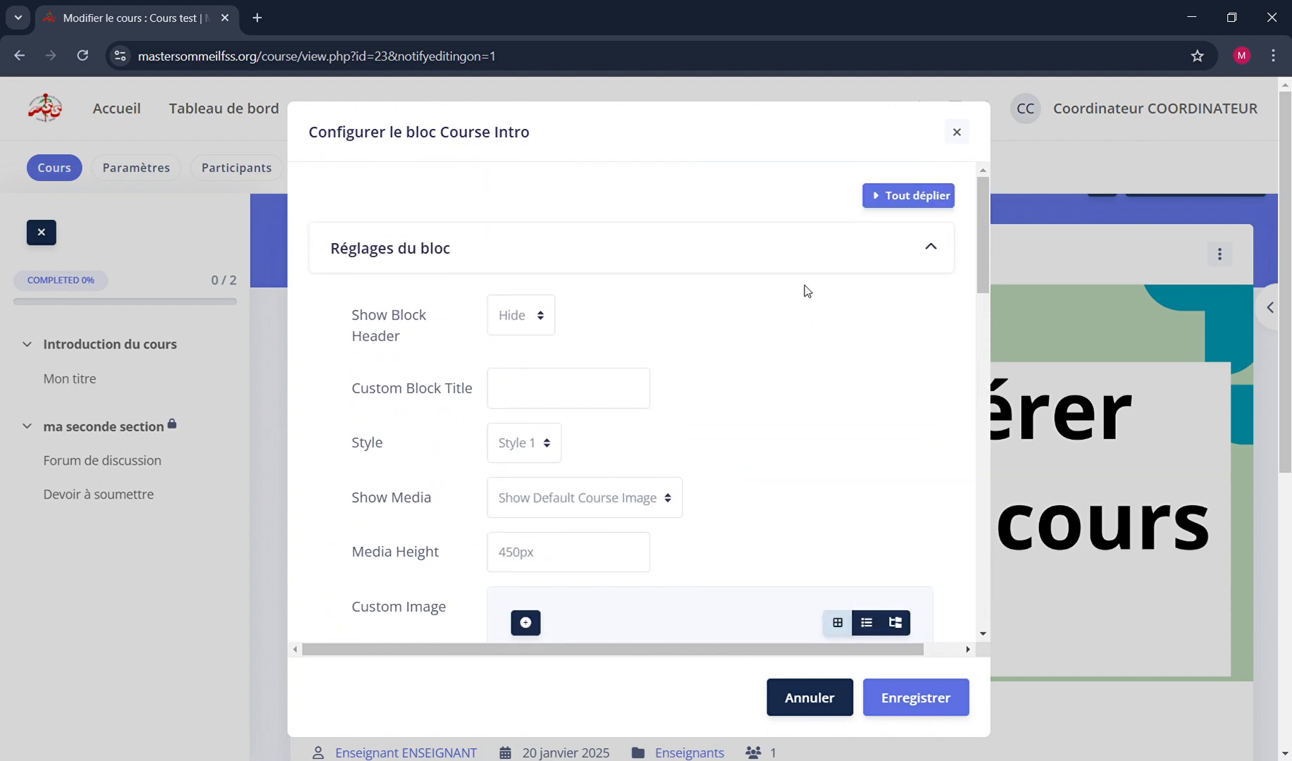
{"action": "left_click", "coordinate": [957, 132]}
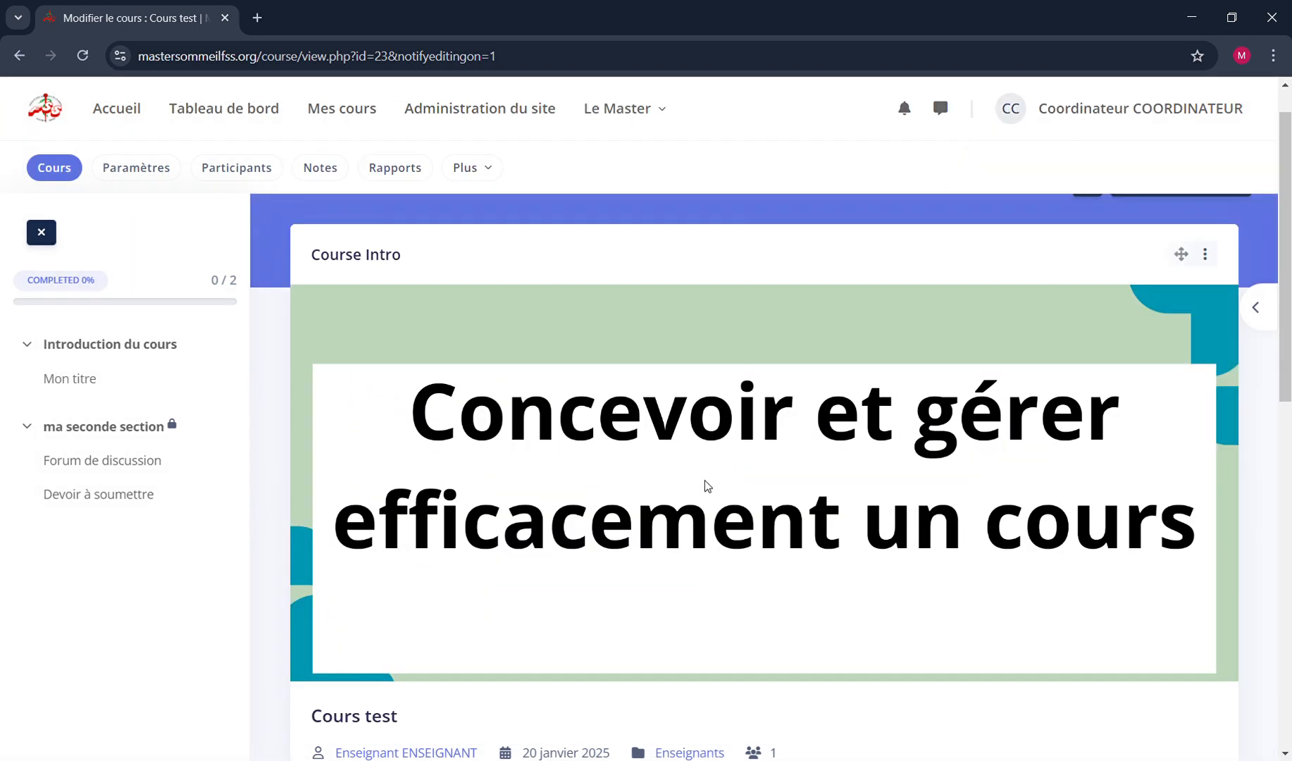
Delete all the Custom Summary text in the Course Intro block's settings and save the block
{"action": "scroll", "coordinate": [707, 486], "scroll_direction": "down", "scroll_amount": 7}
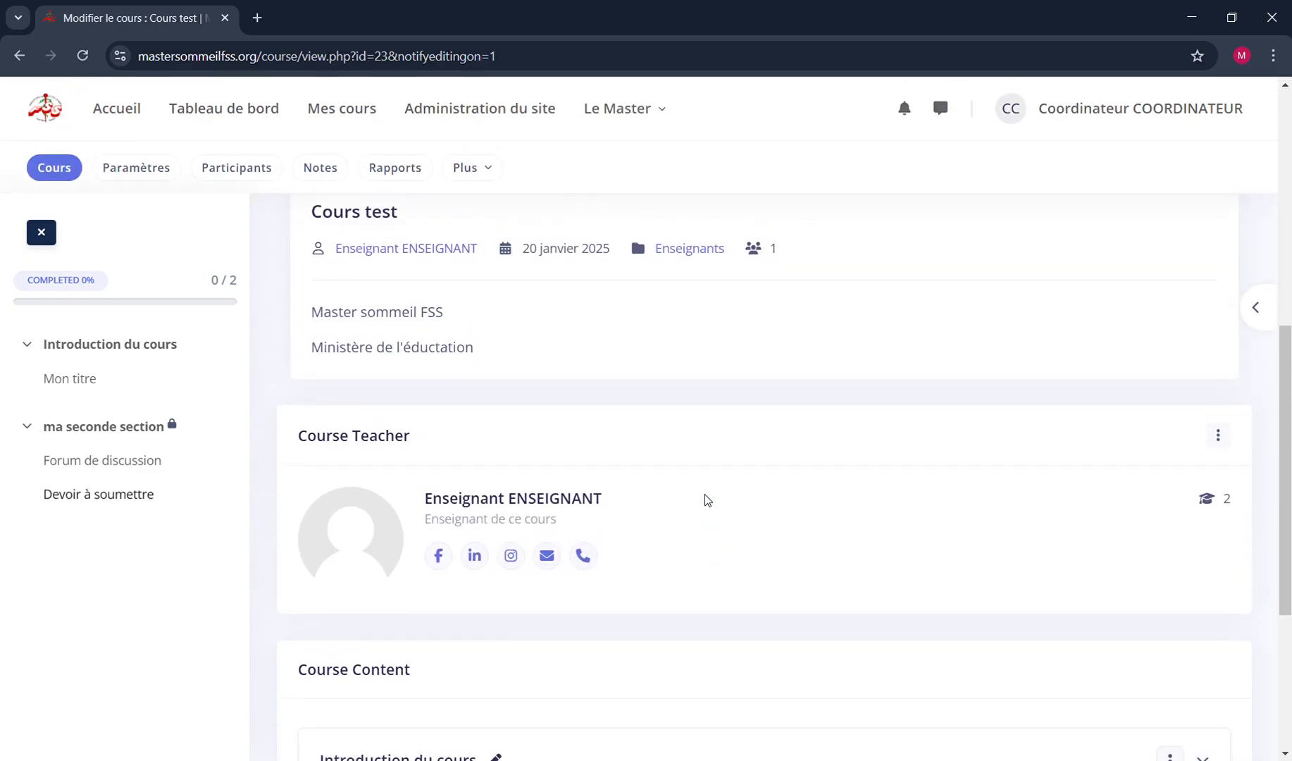
{"action": "scroll", "coordinate": [704, 494], "scroll_direction": "up", "scroll_amount": 2}
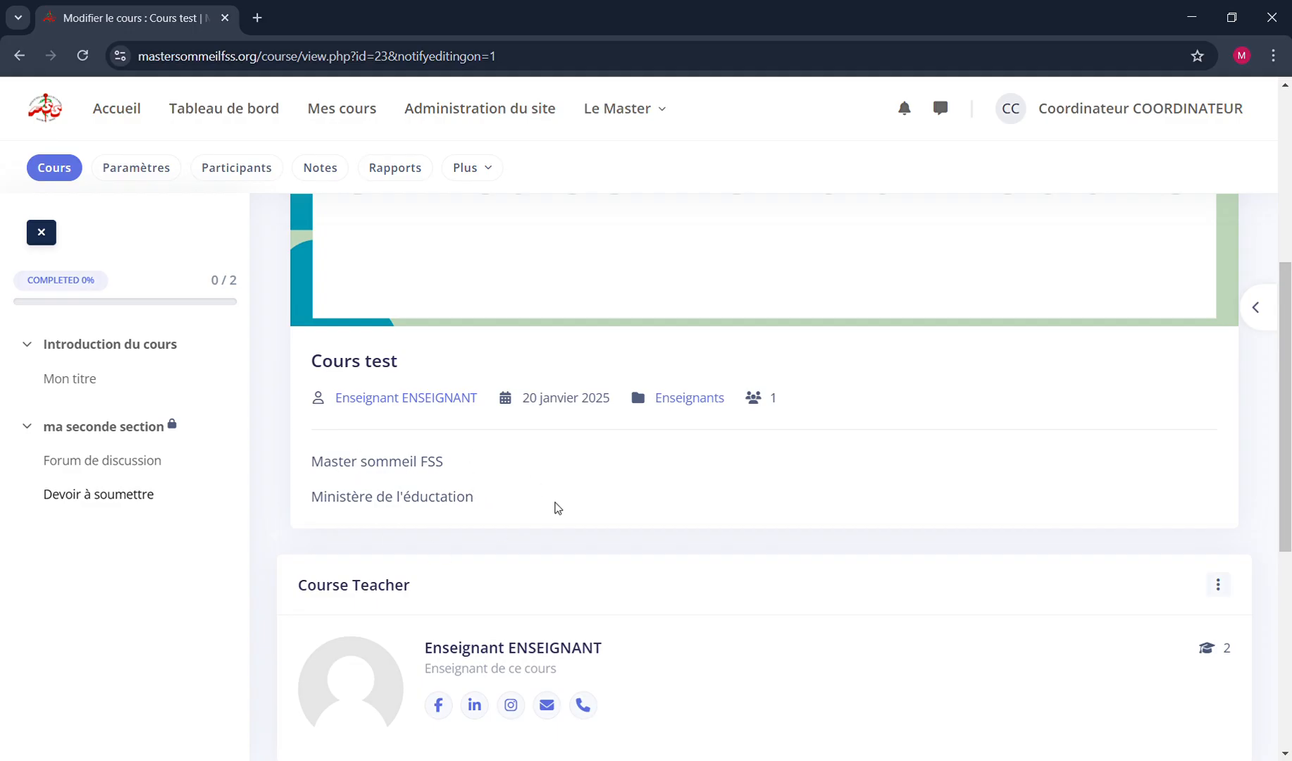
{"action": "scroll", "coordinate": [561, 504], "scroll_direction": "up", "scroll_amount": 5}
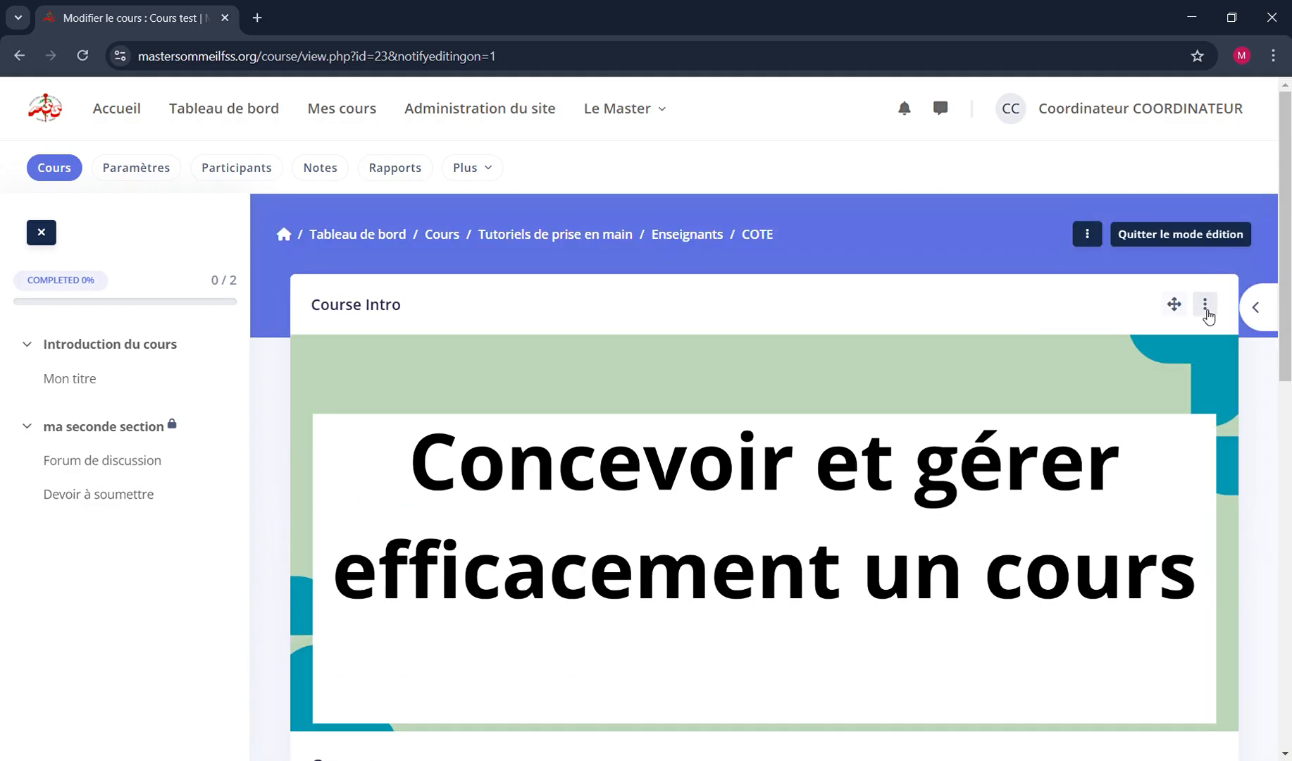
{"action": "left_click", "coordinate": [1205, 307]}
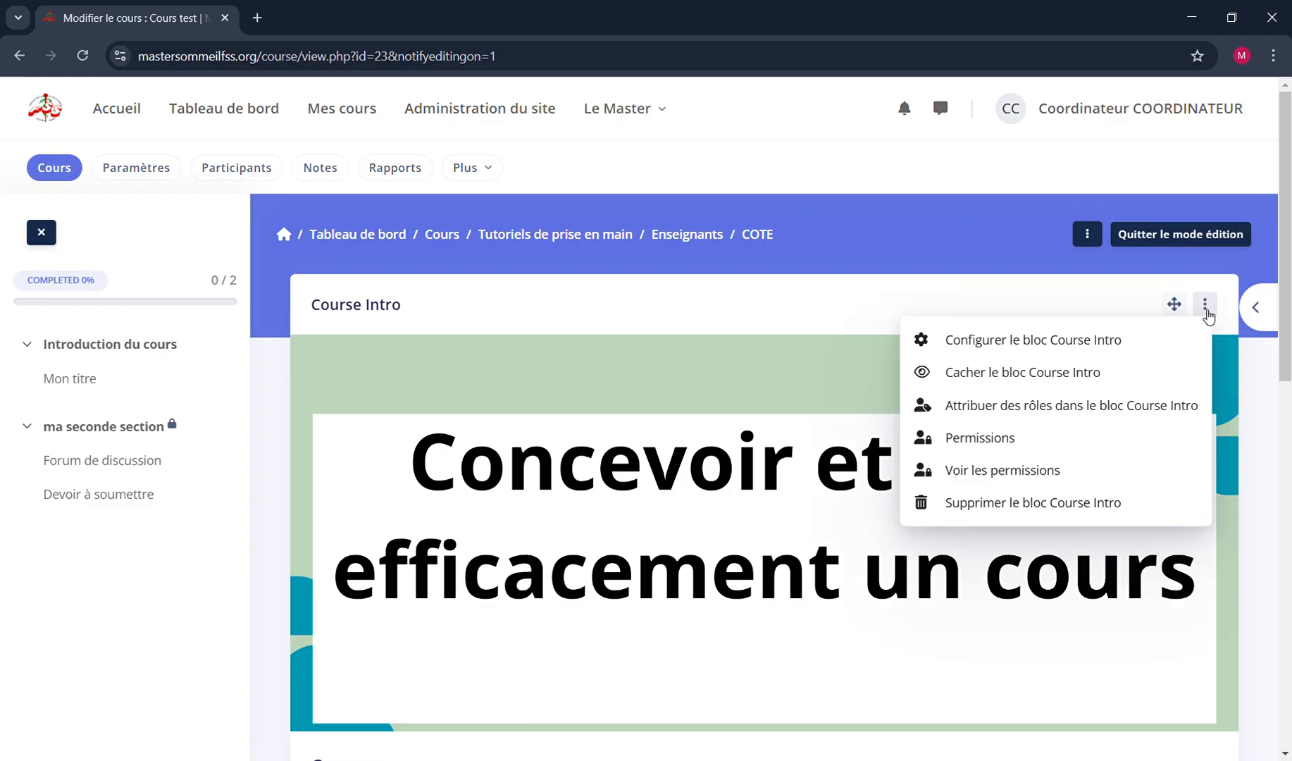
{"action": "left_click", "coordinate": [1086, 352]}
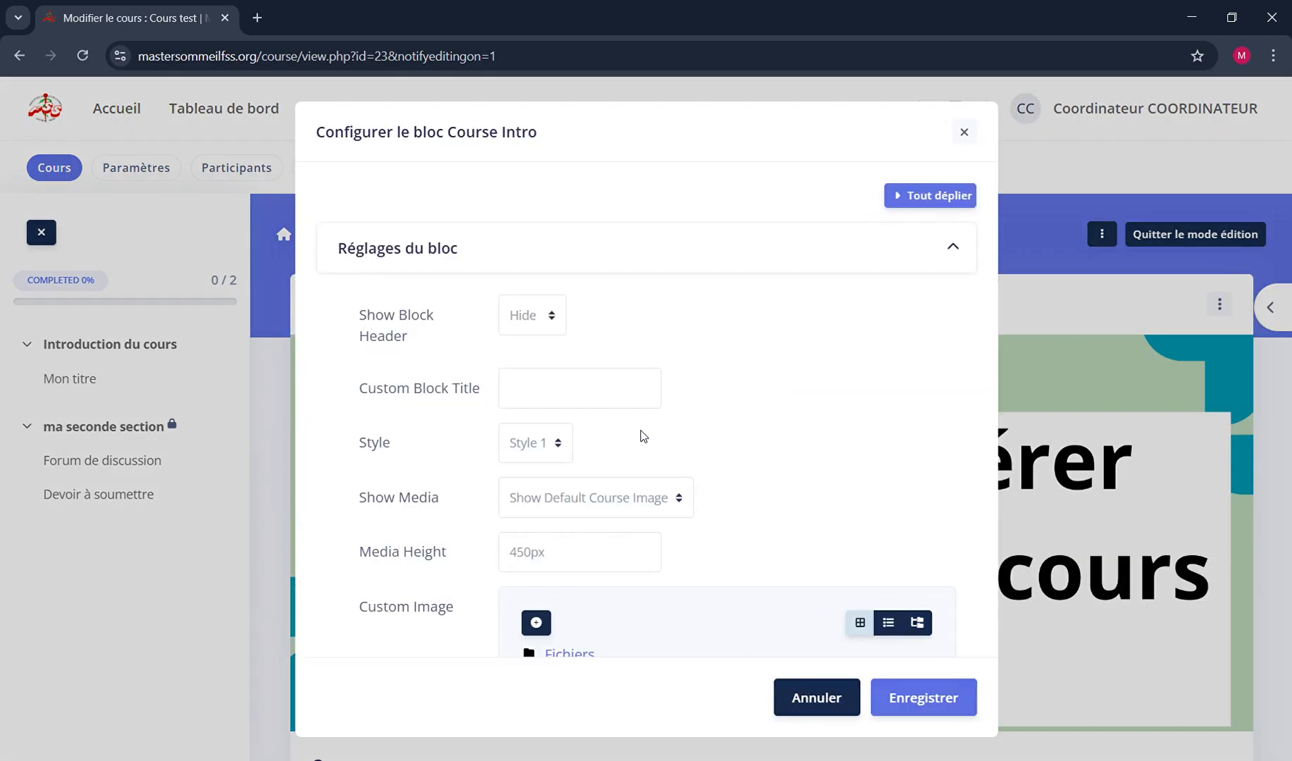
{"action": "scroll", "coordinate": [639, 430], "scroll_direction": "down", "scroll_amount": 4}
{"action": "scroll", "coordinate": [640, 430], "scroll_direction": "down", "scroll_amount": 12}
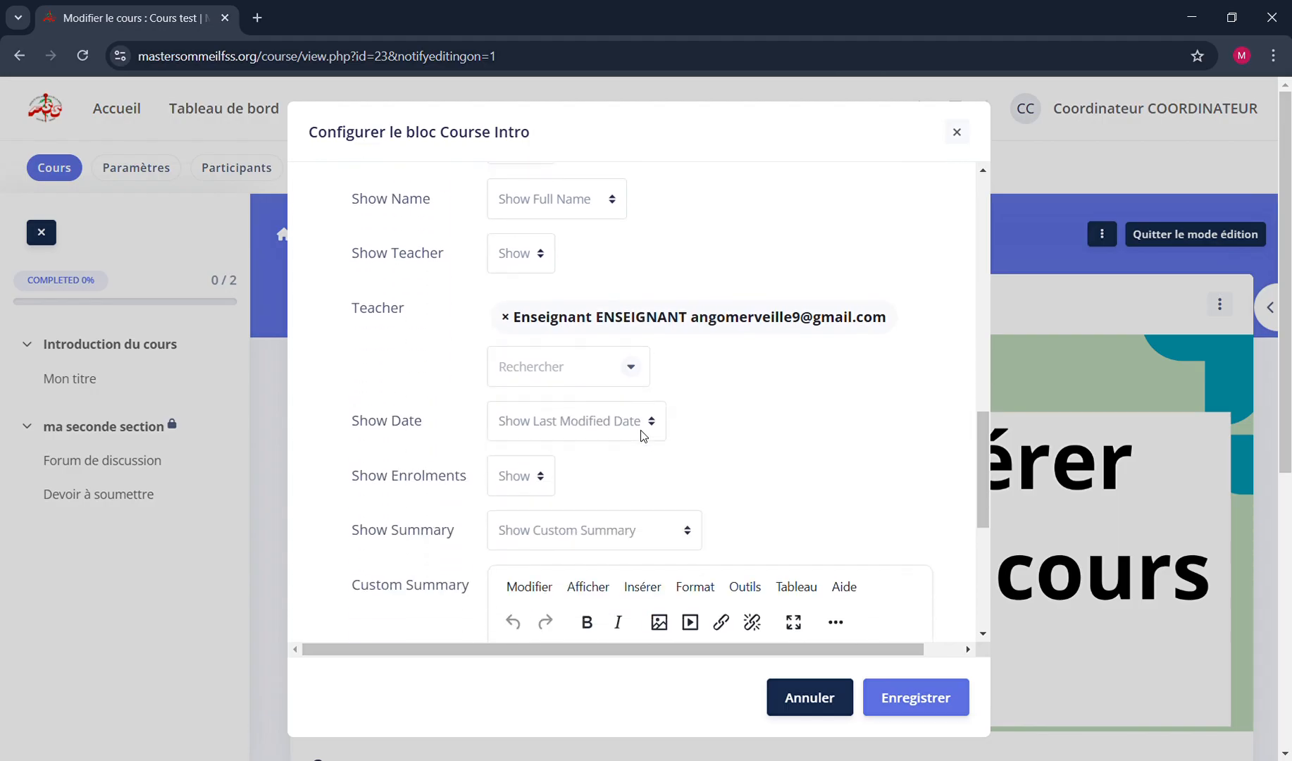
{"action": "scroll", "coordinate": [640, 430], "scroll_direction": "down", "scroll_amount": 1}
{"action": "left_click_drag", "start_coordinate": [548, 396], "coordinate": [503, 359]}
{"action": "left_click", "coordinate": [676, 398]}
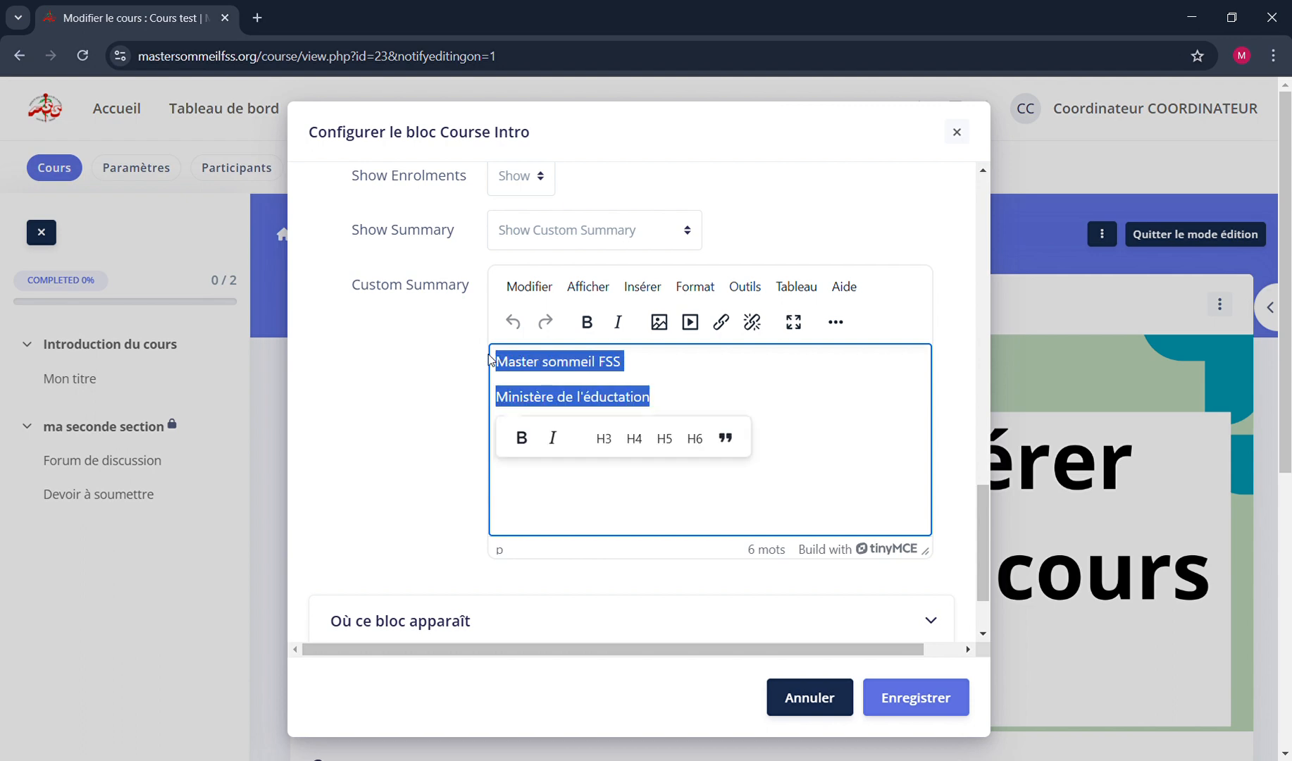
{"action": "key", "text": "BackSpace"}
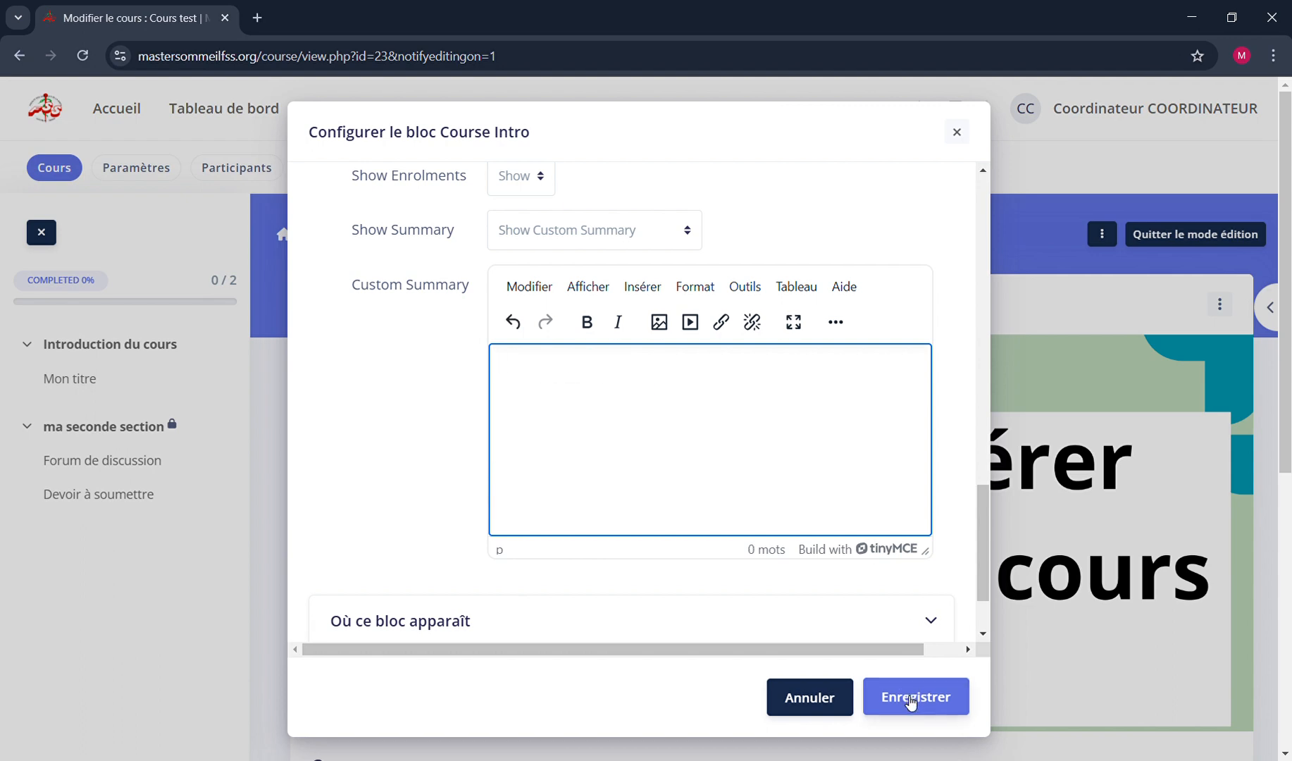
{"action": "left_click", "coordinate": [911, 696]}
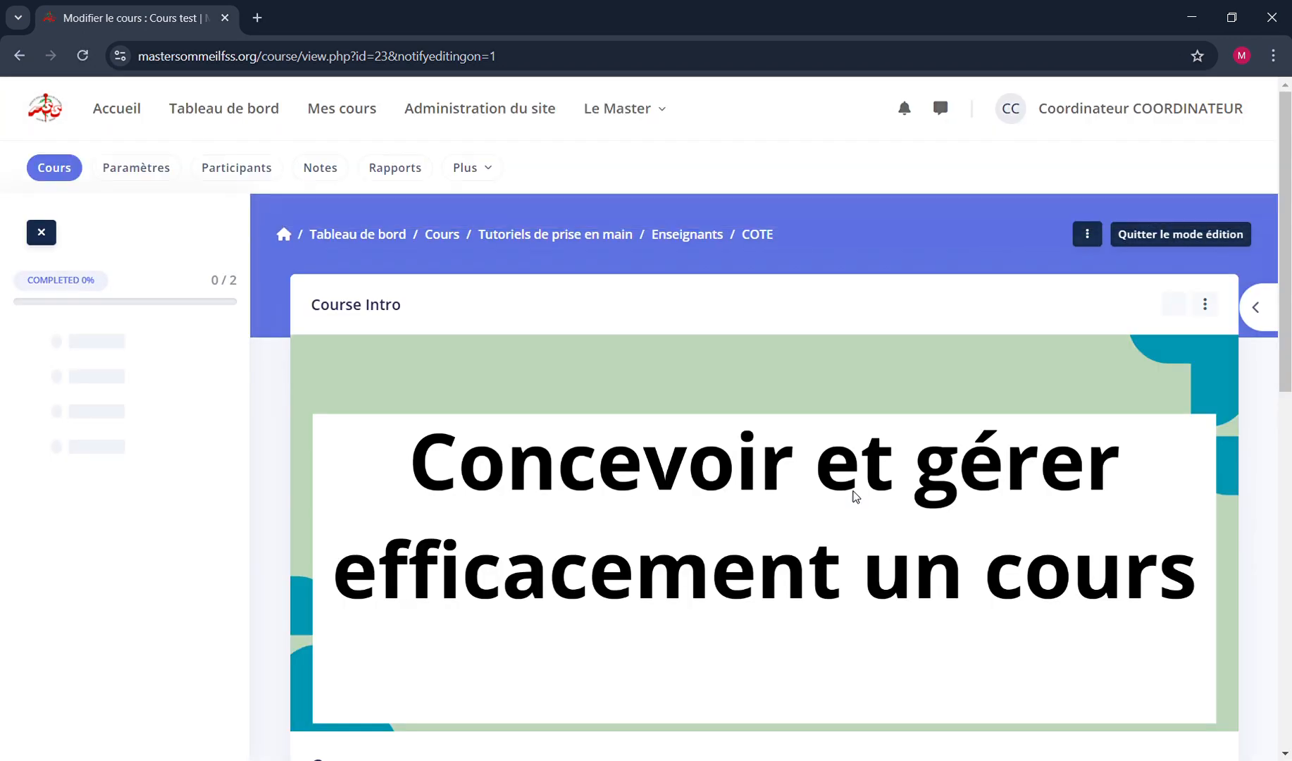
Check the Course Intro block on the course page, then try the Course Teacher block's Facebook link and return to the course
{"action": "scroll", "coordinate": [850, 496], "scroll_direction": "down", "scroll_amount": 10}
{"action": "scroll", "coordinate": [852, 497], "scroll_direction": "up", "scroll_amount": 12}
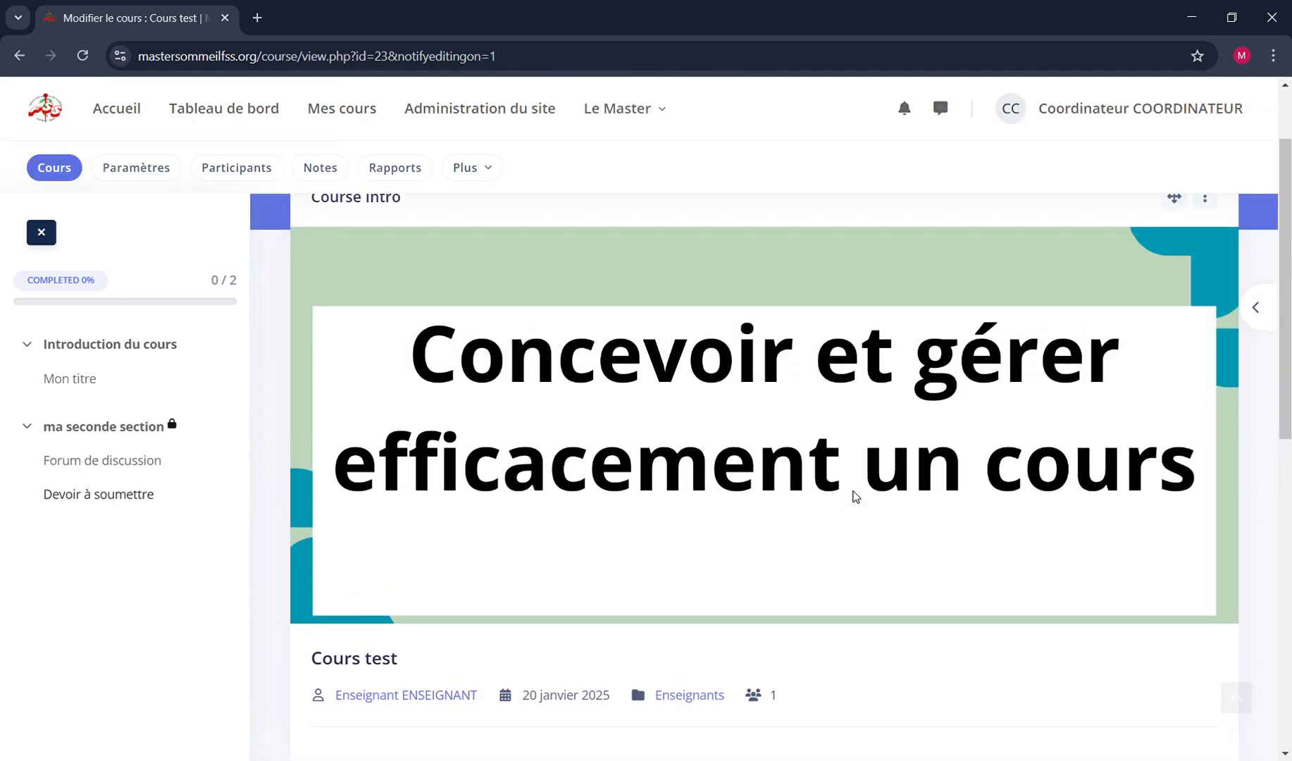
{"action": "scroll", "coordinate": [747, 479], "scroll_direction": "down", "scroll_amount": 3}
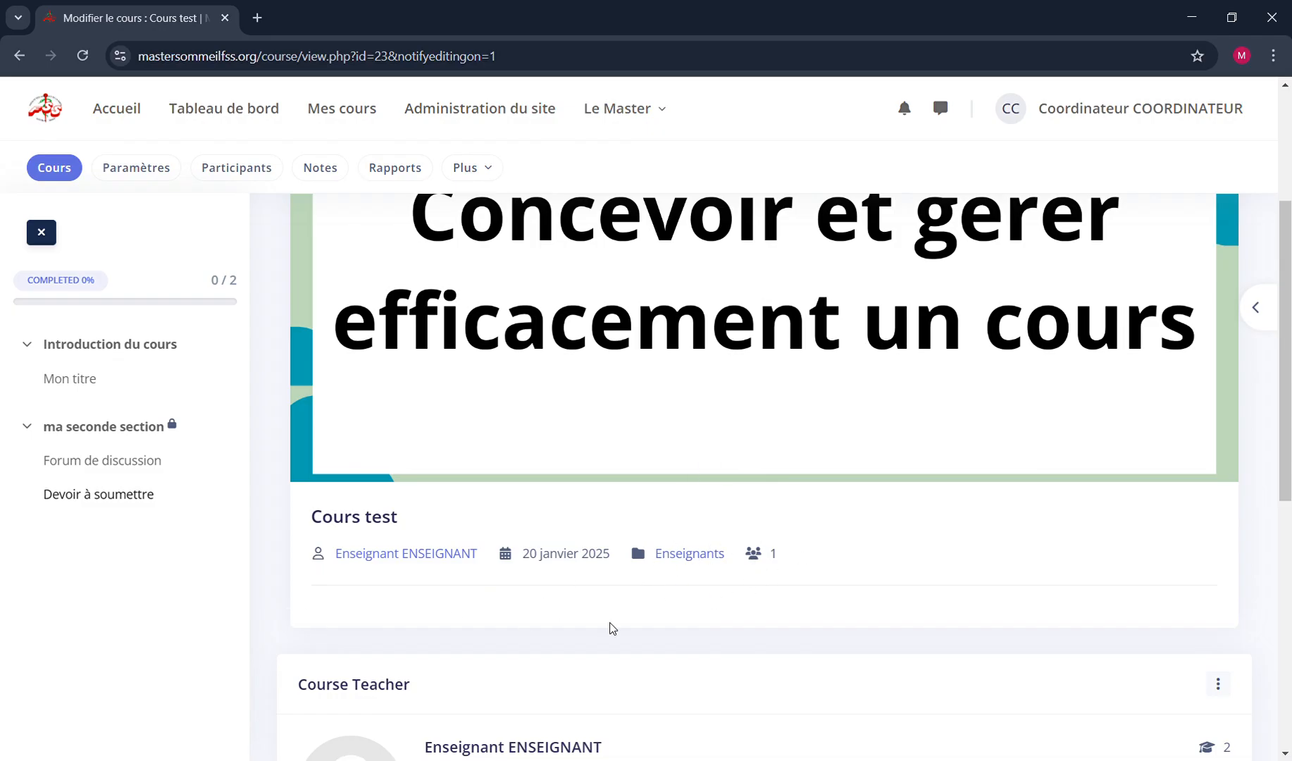
{"action": "scroll", "coordinate": [783, 406], "scroll_direction": "up", "scroll_amount": 3}
{"action": "scroll", "coordinate": [781, 405], "scroll_direction": "down", "scroll_amount": 6}
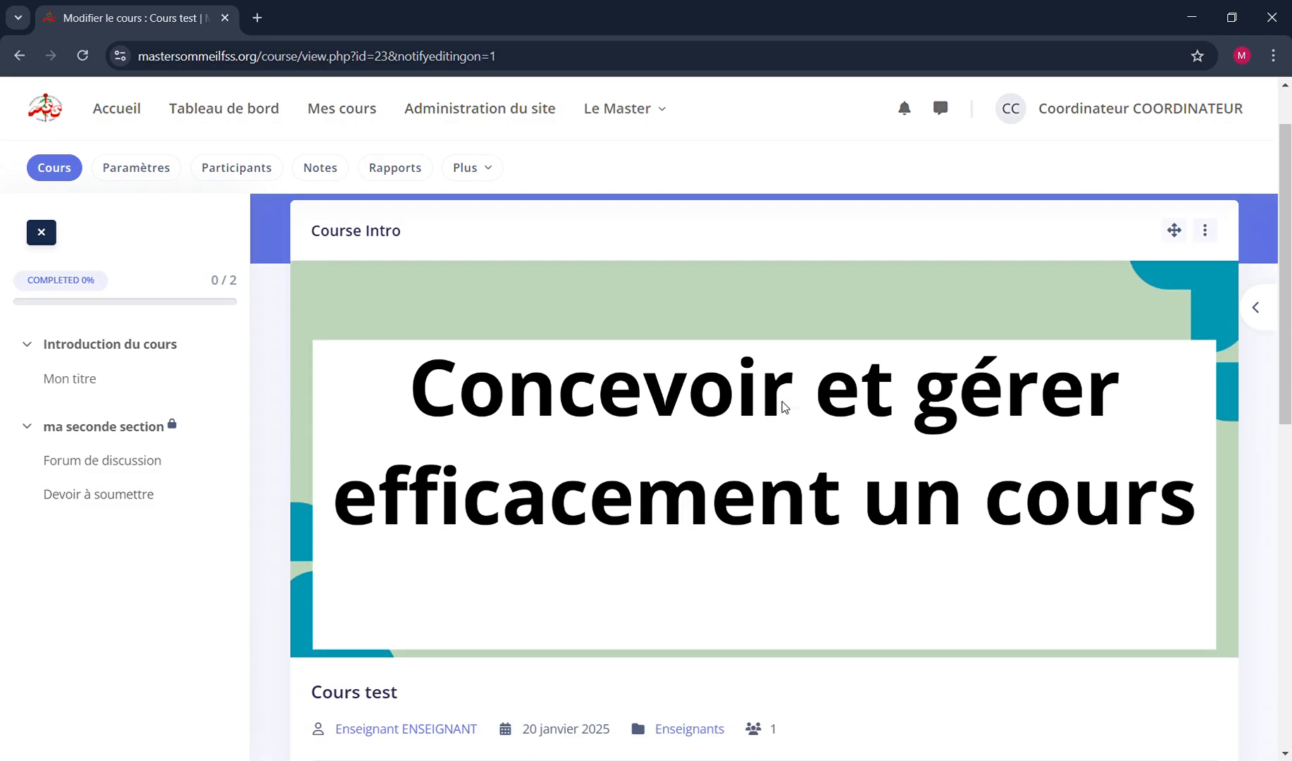
{"action": "scroll", "coordinate": [646, 434], "scroll_direction": "up", "scroll_amount": 5}
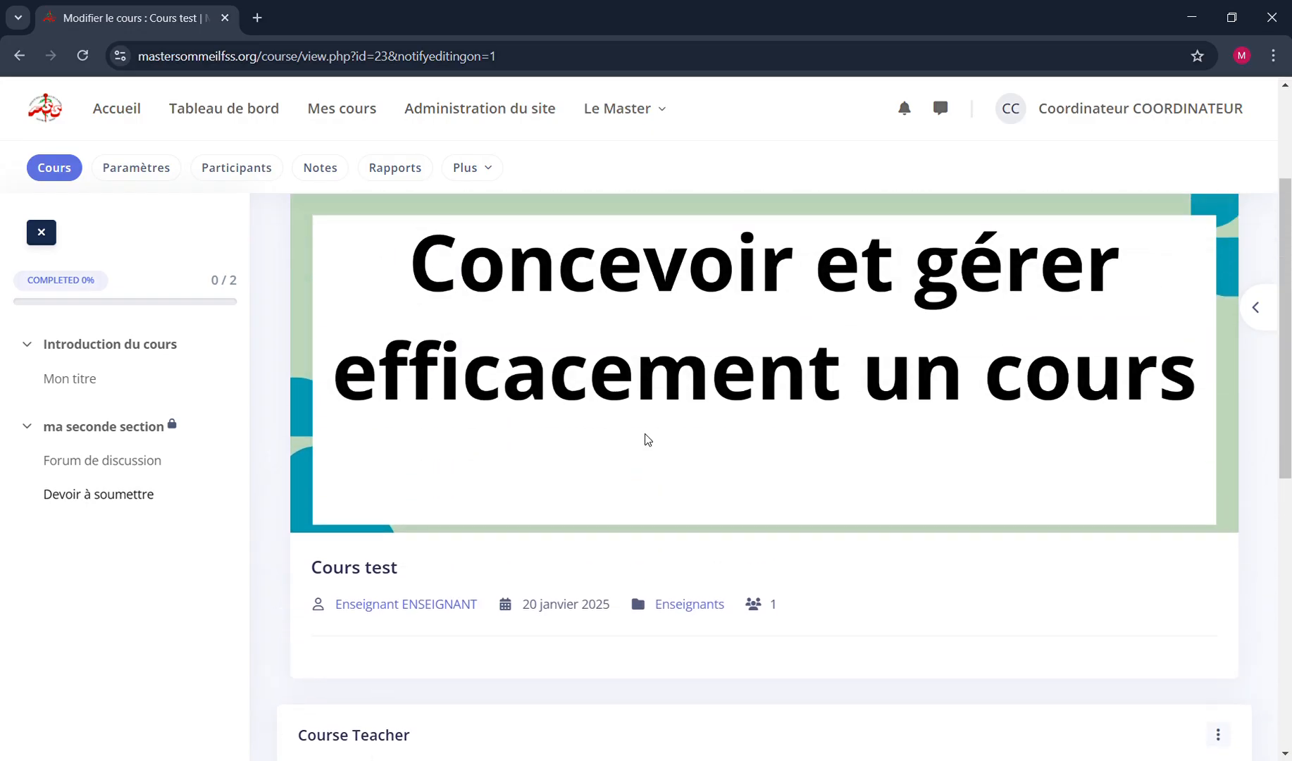
{"action": "scroll", "coordinate": [645, 433], "scroll_direction": "down", "scroll_amount": 2}
{"action": "scroll", "coordinate": [646, 433], "scroll_direction": "down", "scroll_amount": 2}
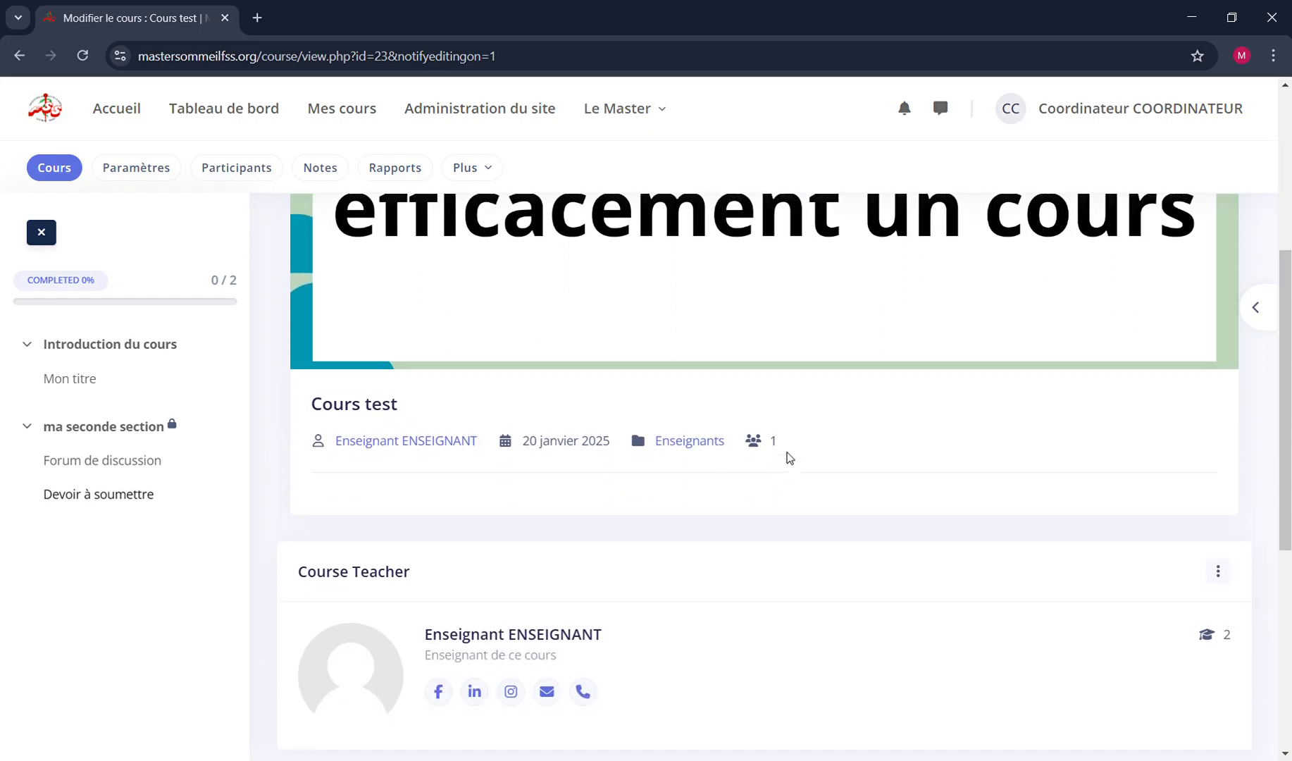
{"action": "scroll", "coordinate": [765, 615], "scroll_direction": "down", "scroll_amount": 2}
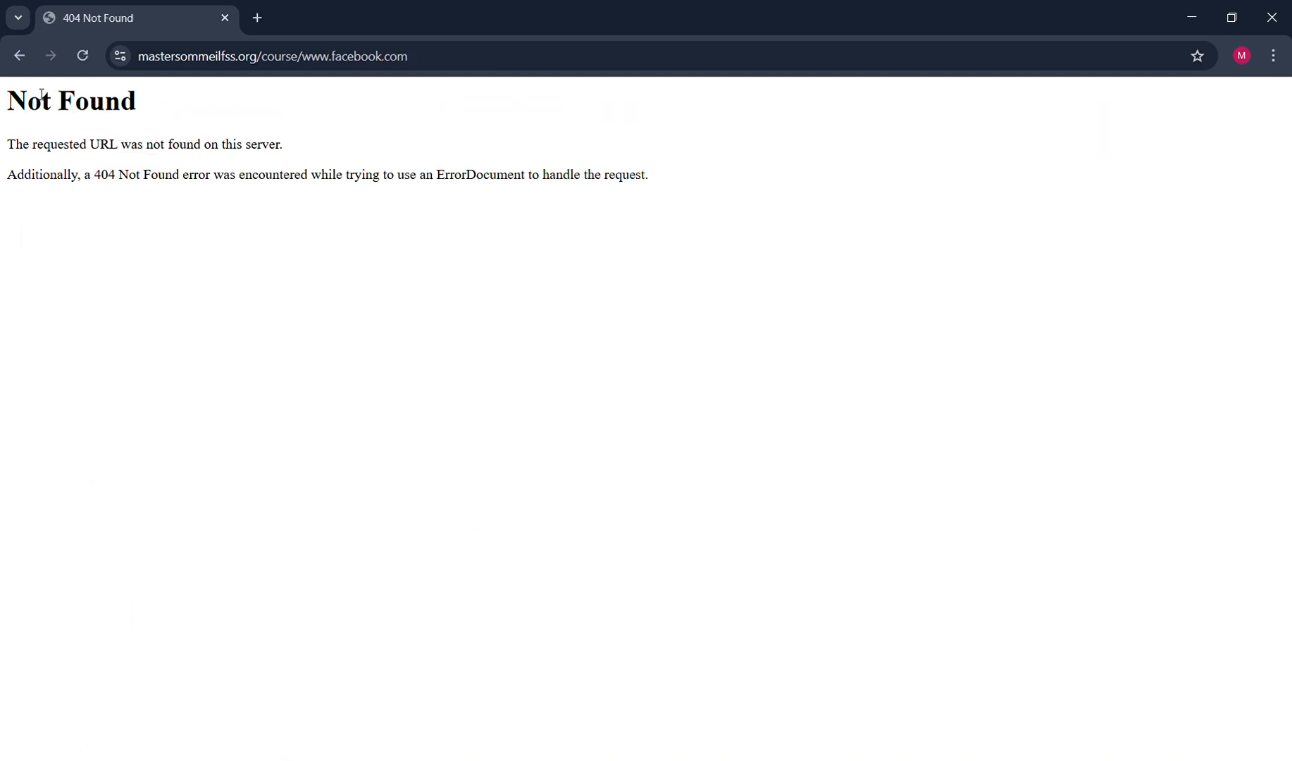
{"action": "left_click", "coordinate": [19, 62]}
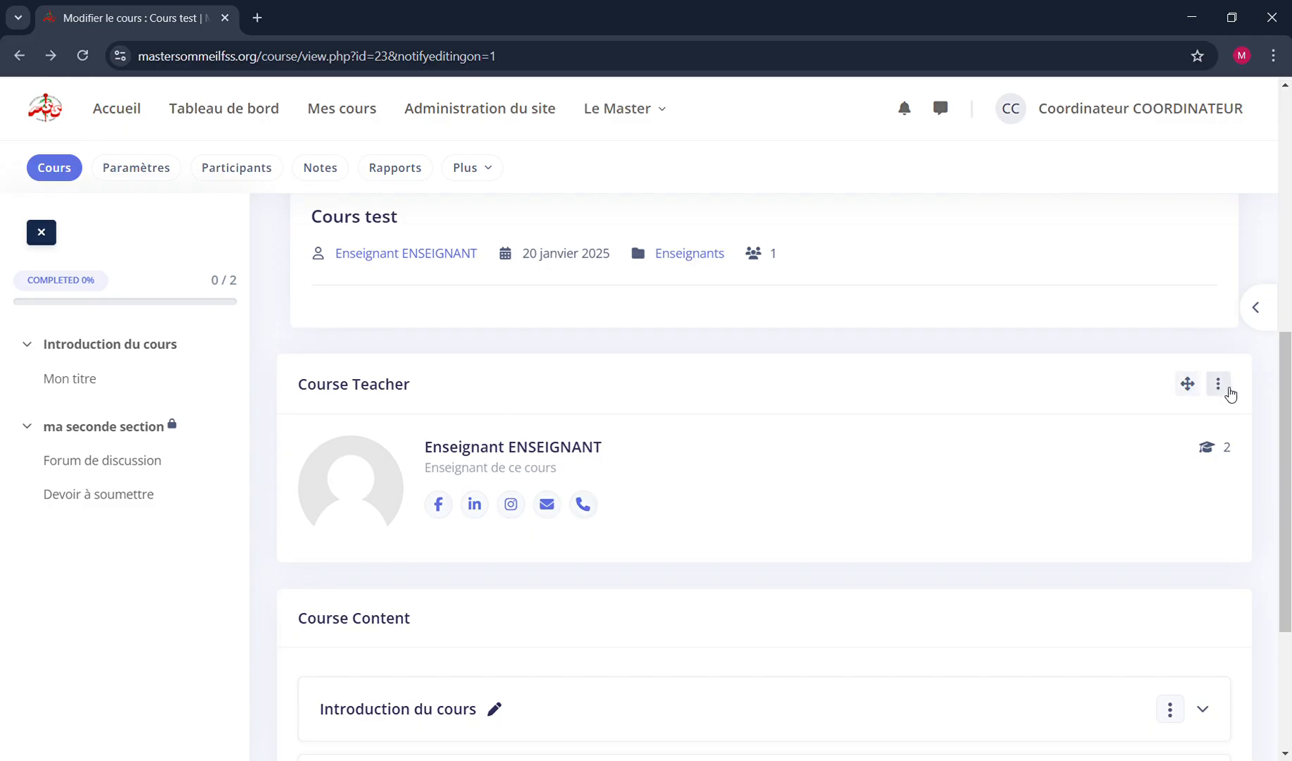
Open the Course Teacher block's configuration and examine its social link fields, including the Linkedin and Instagram URLs
{"action": "left_click", "coordinate": [1230, 386]}
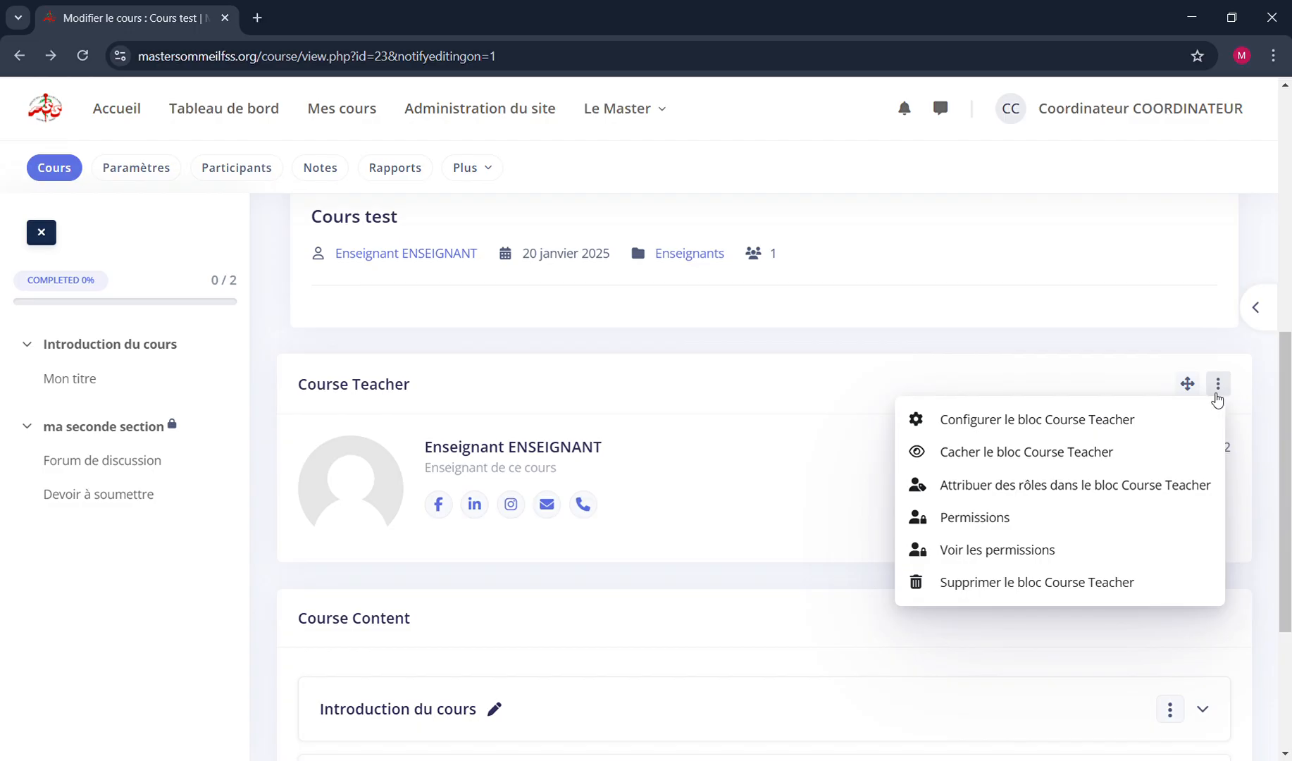
{"action": "left_click", "coordinate": [1117, 425]}
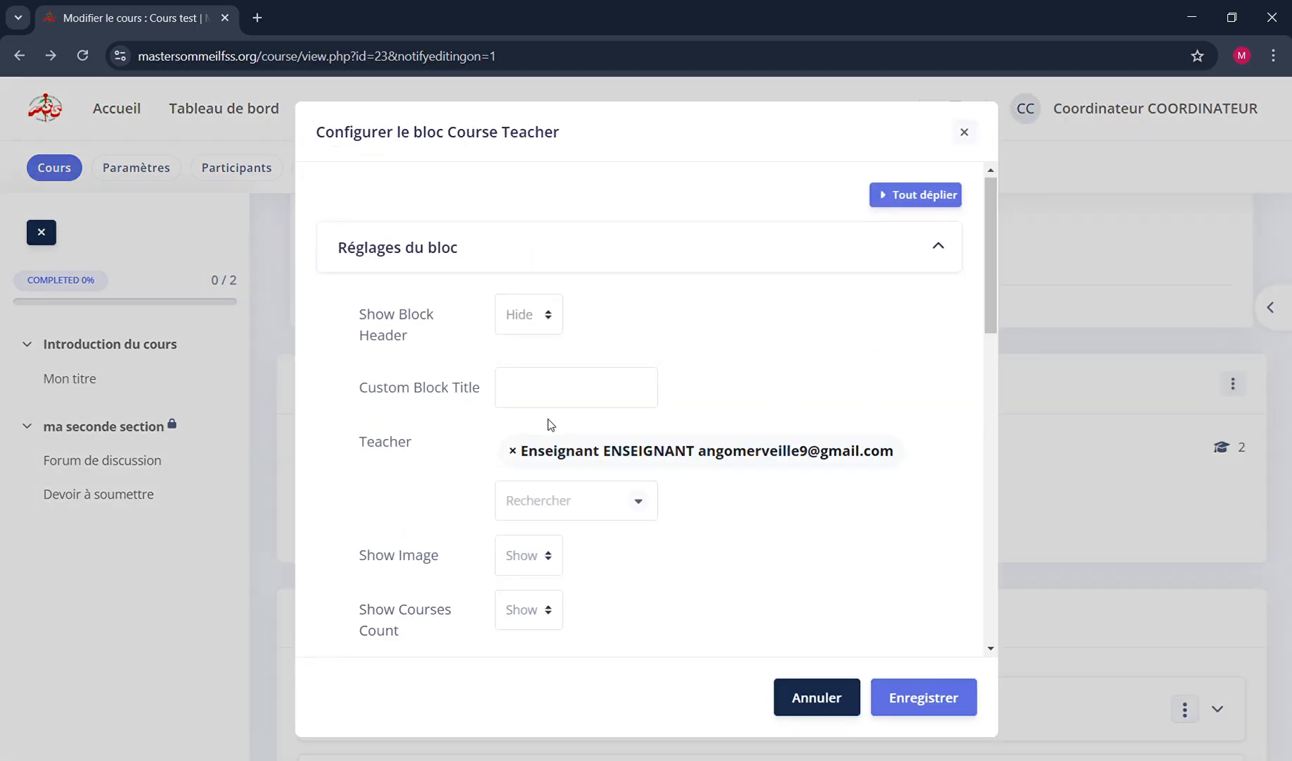
{"action": "scroll", "coordinate": [549, 424], "scroll_direction": "down", "scroll_amount": 3}
{"action": "scroll", "coordinate": [549, 424], "scroll_direction": "down", "scroll_amount": 10}
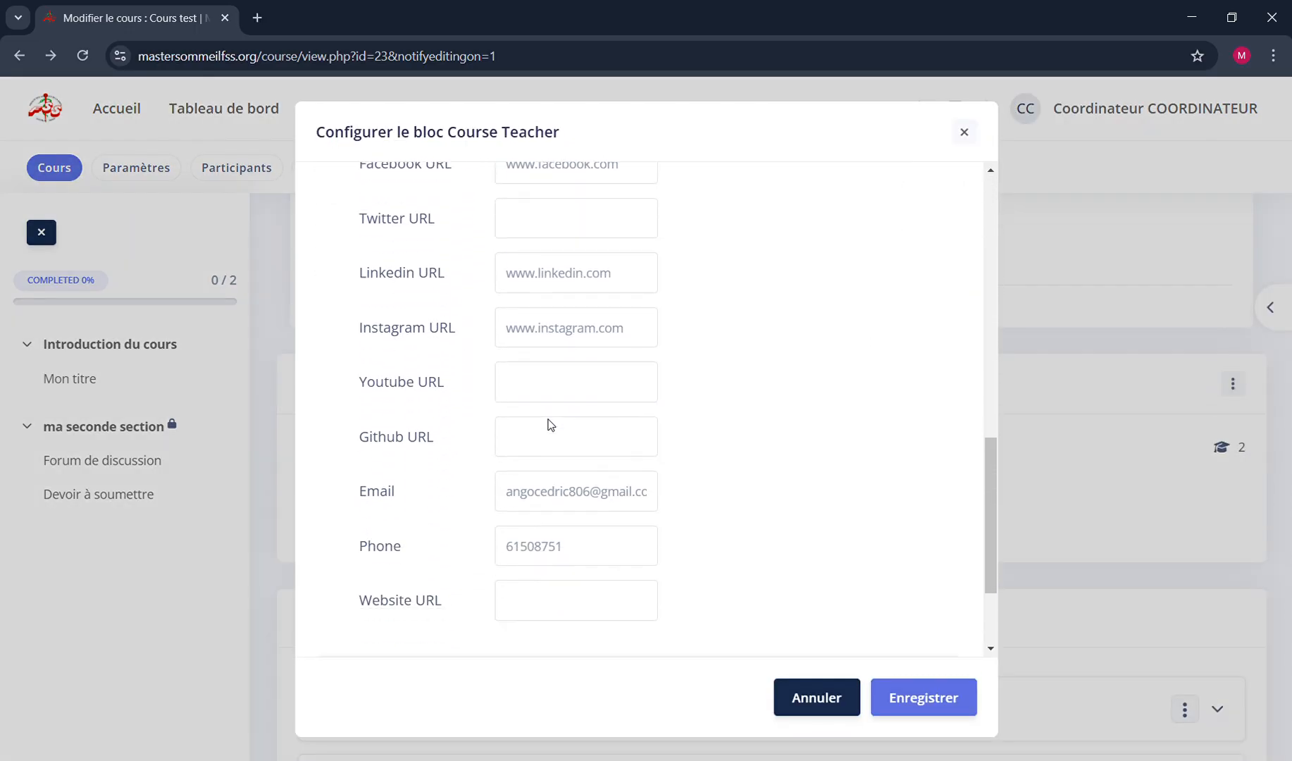
{"action": "scroll", "coordinate": [551, 423], "scroll_direction": "up", "scroll_amount": 4}
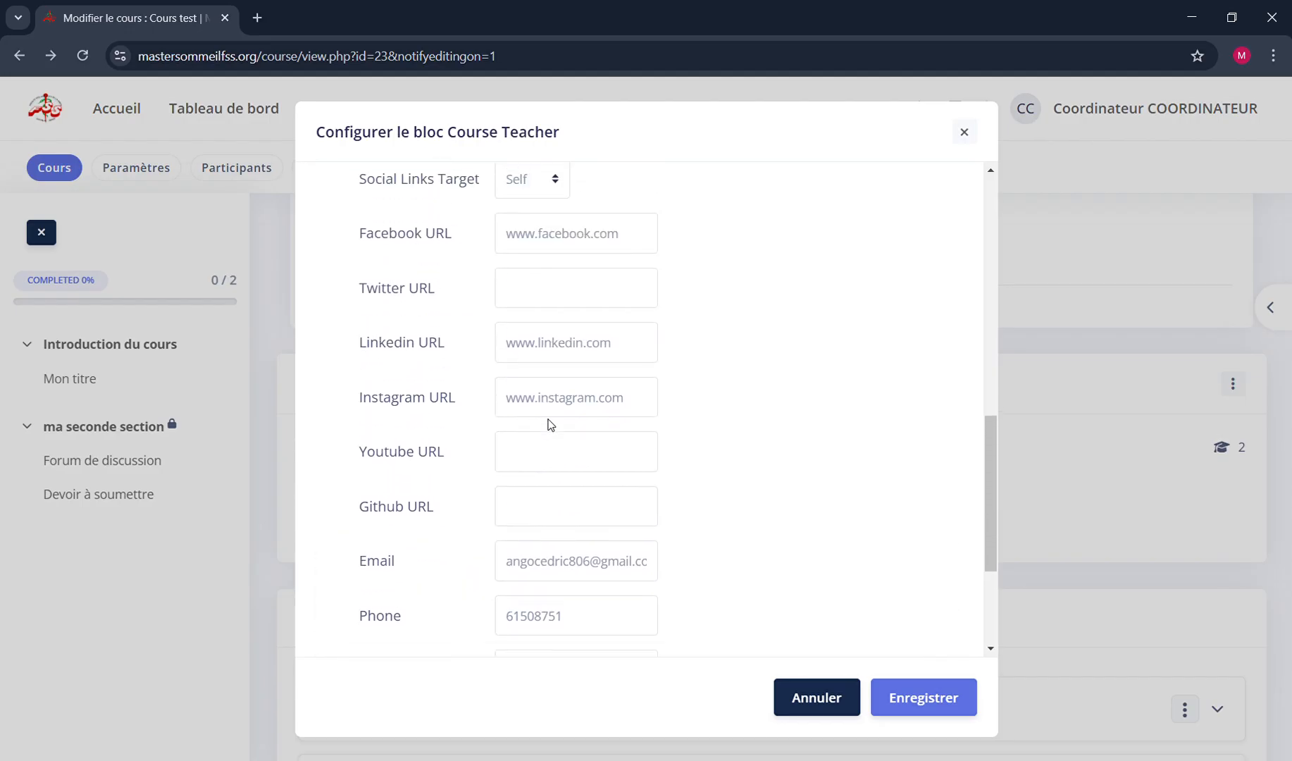
{"action": "scroll", "coordinate": [550, 423], "scroll_direction": "up", "scroll_amount": 1}
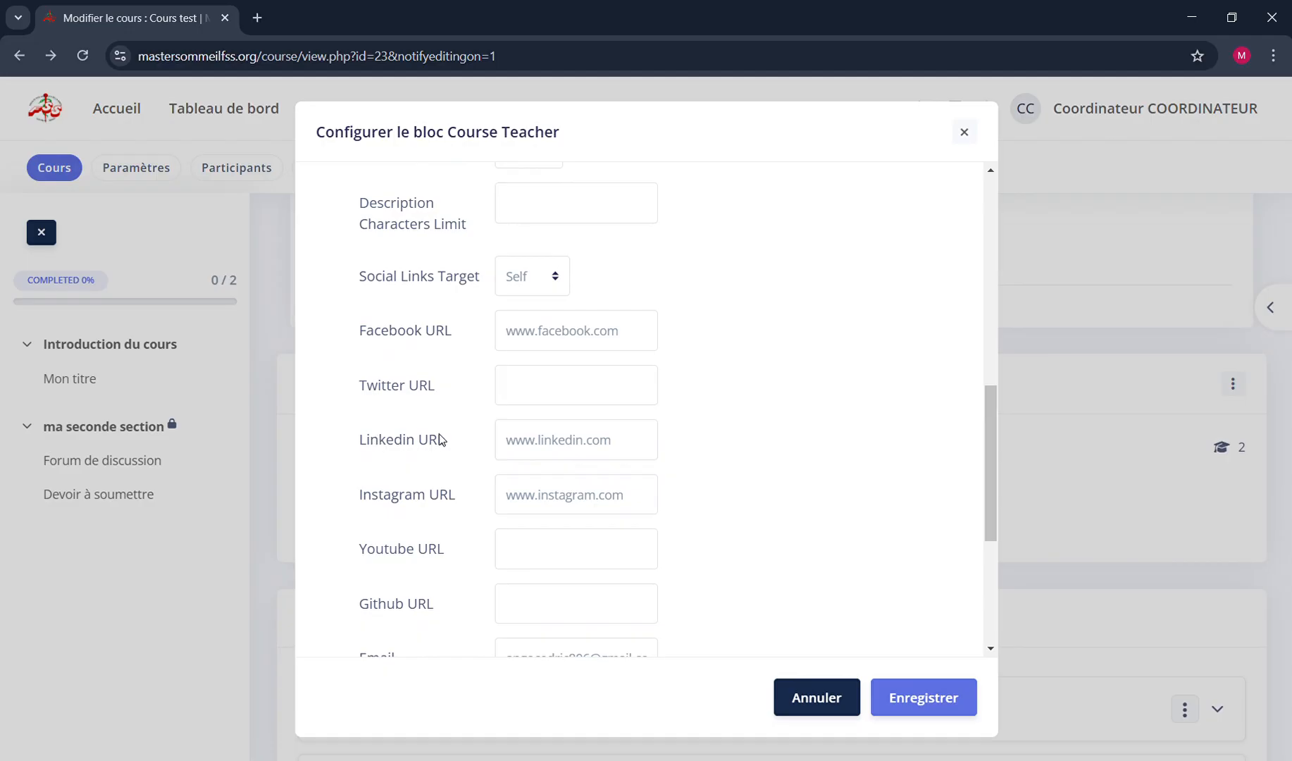
{"action": "left_click", "coordinate": [629, 450]}
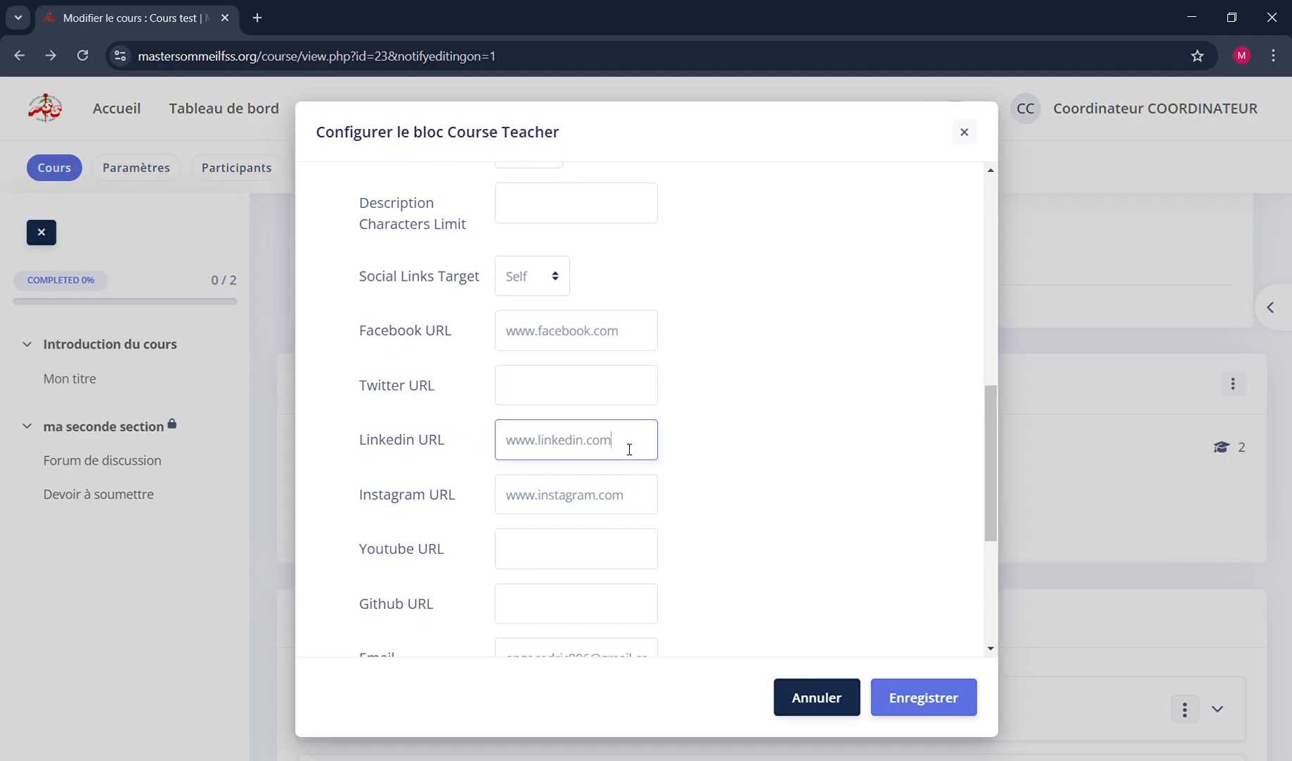
{"action": "left_click", "coordinate": [702, 443]}
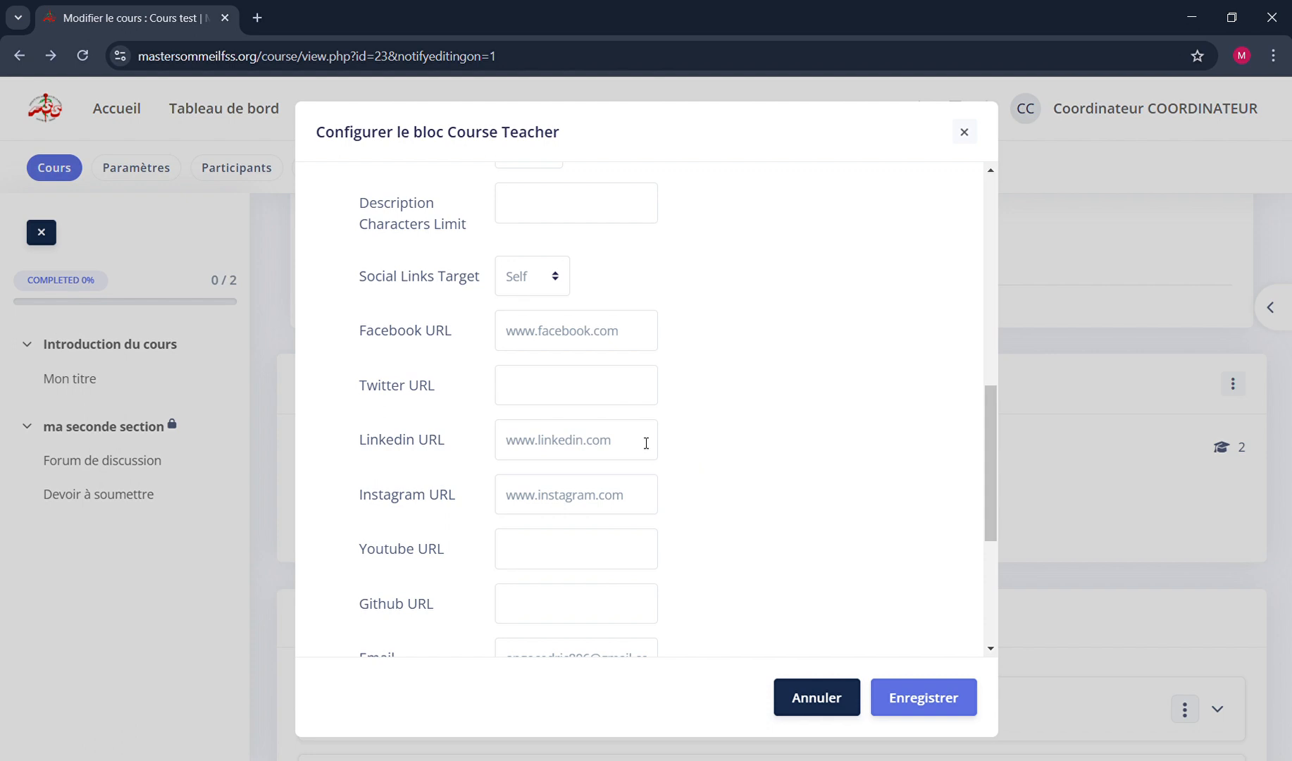
{"action": "left_click", "coordinate": [559, 446]}
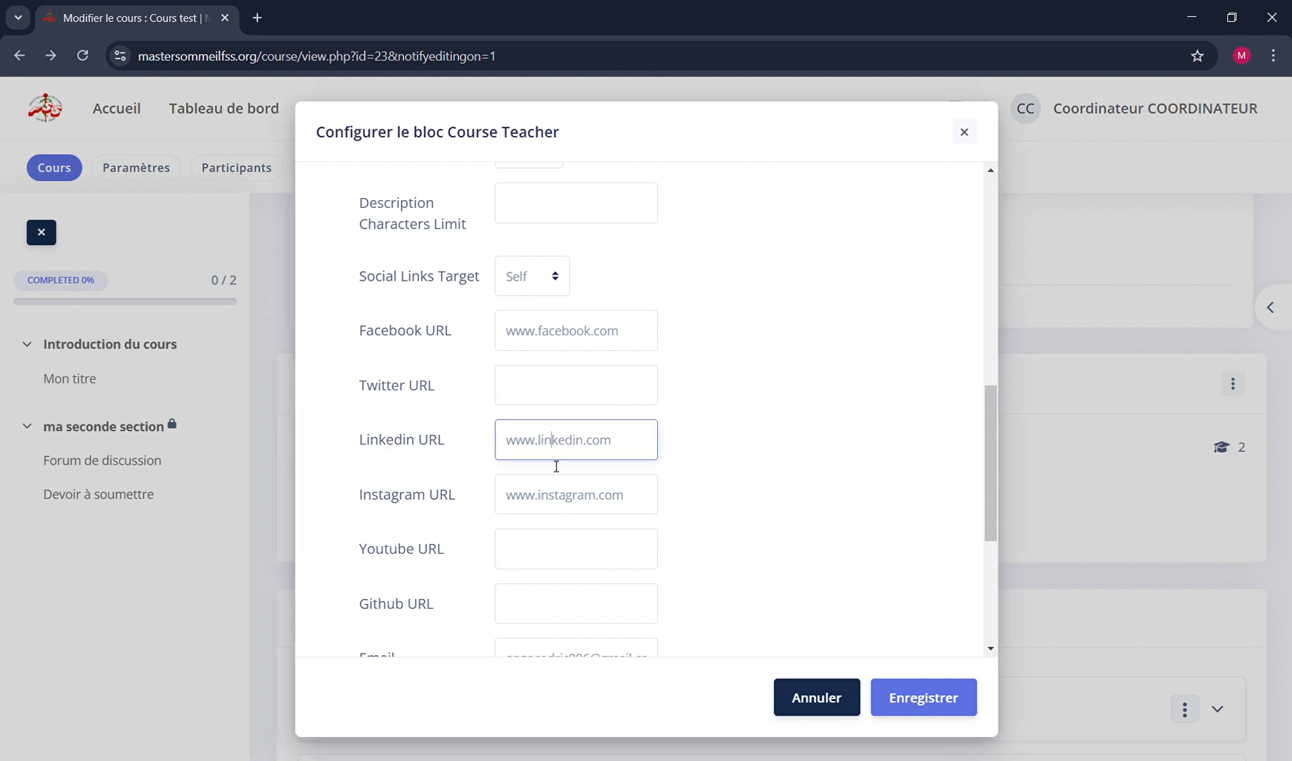
{"action": "left_click", "coordinate": [574, 502]}
{"action": "scroll", "coordinate": [458, 505], "scroll_direction": "down", "scroll_amount": 1}
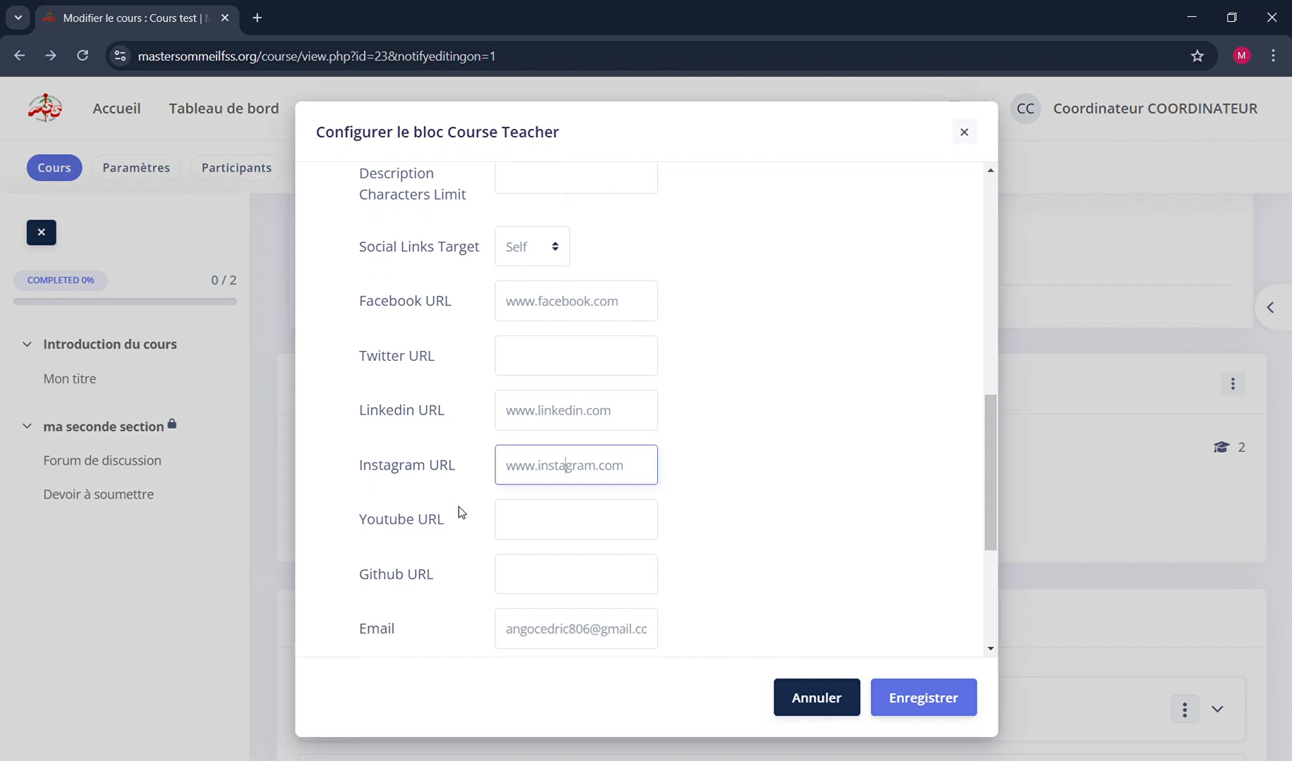
Examine the Course Teacher block's Youtube, Github, Email, Phone and Website fields, then save the block
{"action": "left_click", "coordinate": [525, 483]}
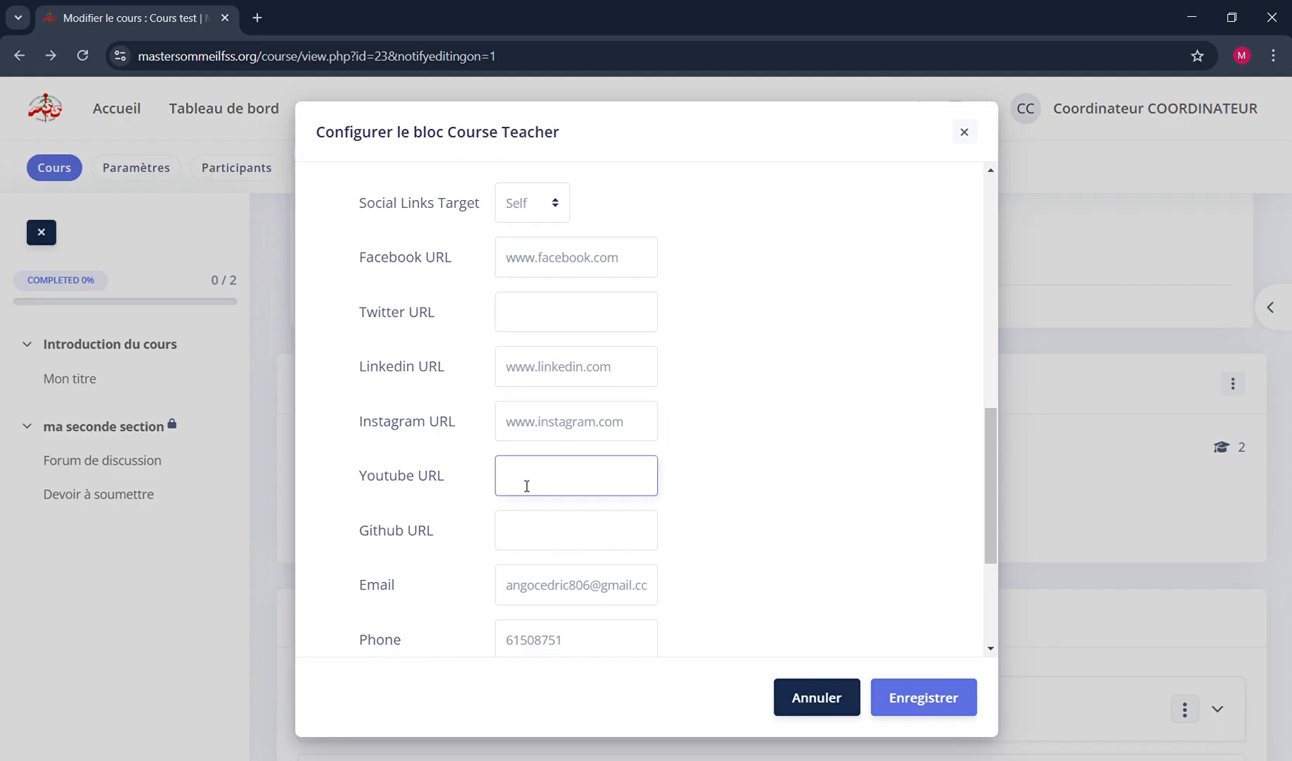
{"action": "left_click", "coordinate": [543, 532]}
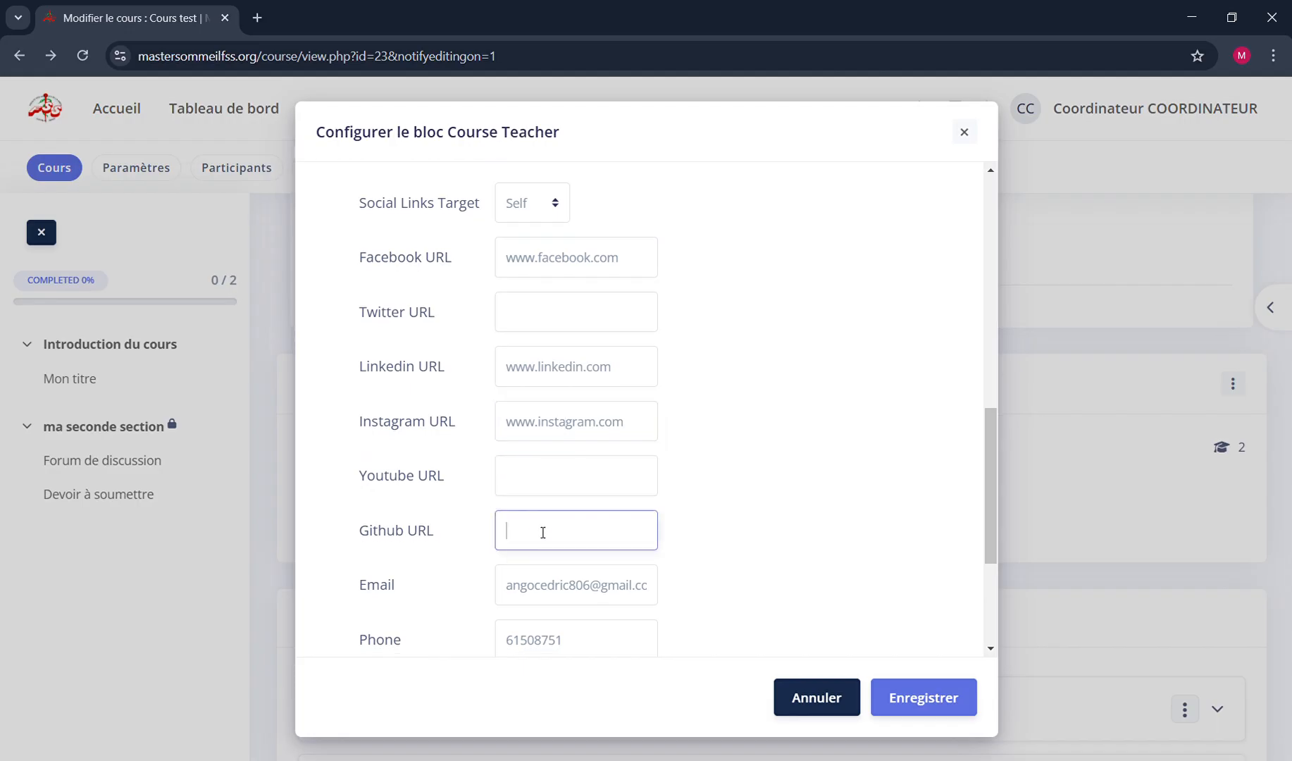
{"action": "left_click", "coordinate": [474, 504]}
{"action": "scroll", "coordinate": [474, 504], "scroll_direction": "down", "scroll_amount": 2}
{"action": "left_click", "coordinate": [555, 405]}
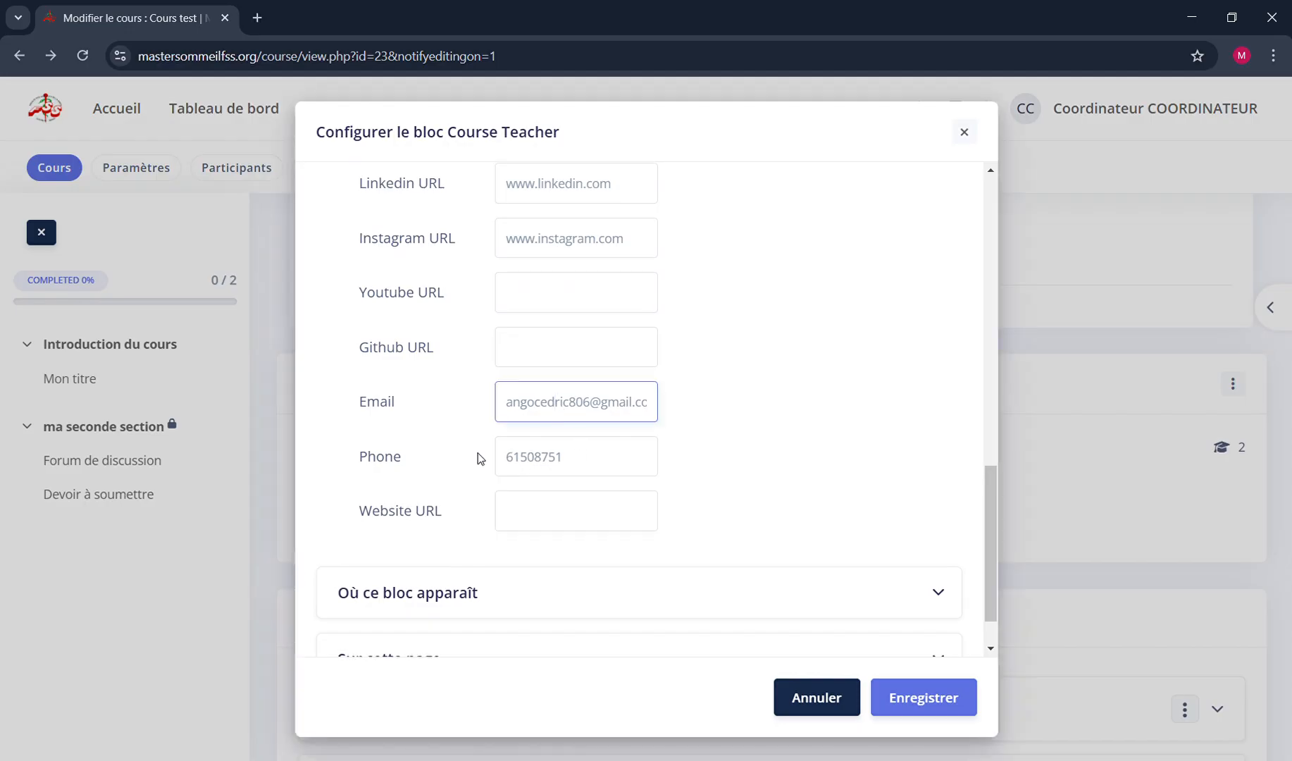
{"action": "scroll", "coordinate": [480, 454], "scroll_direction": "down", "scroll_amount": 2}
{"action": "left_click", "coordinate": [916, 687]}
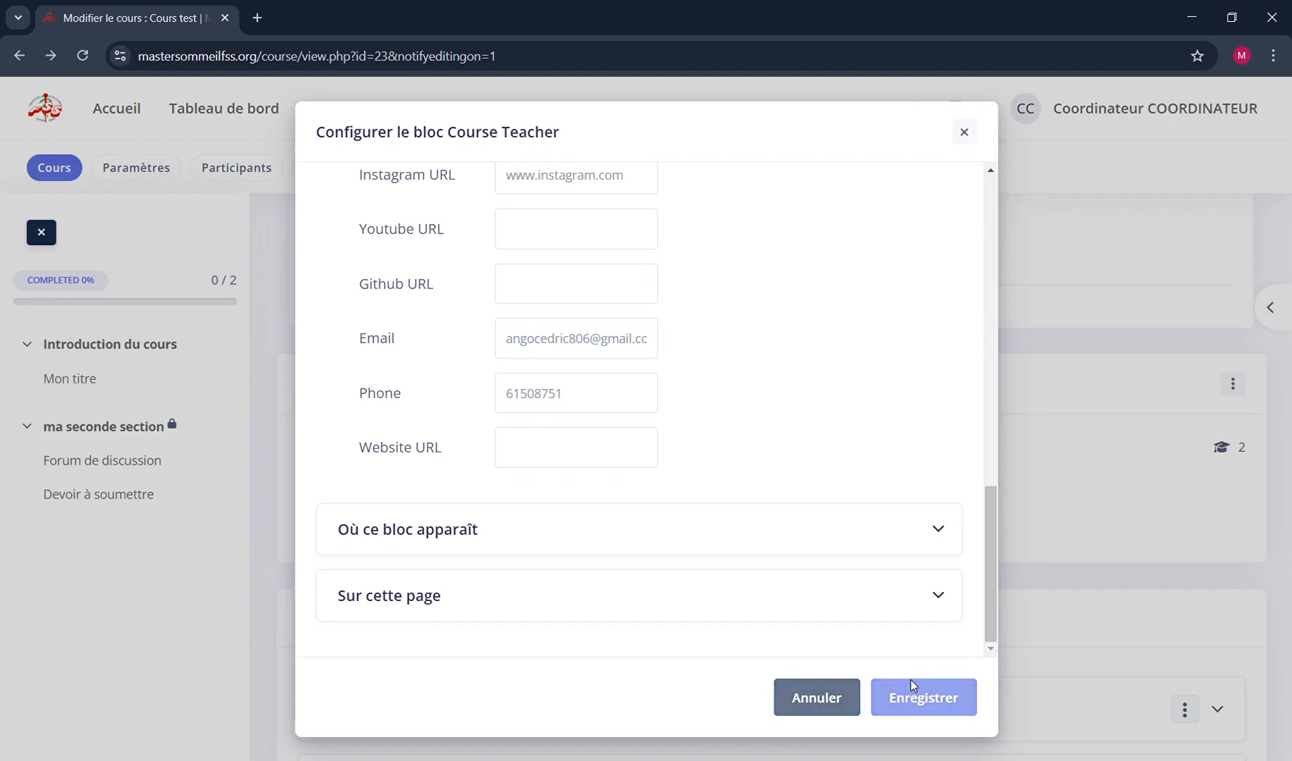
Reveal the course page's side blocks and open the configuration of the À voir dans ce cours block
{"action": "scroll", "coordinate": [692, 512], "scroll_direction": "down", "scroll_amount": 4}
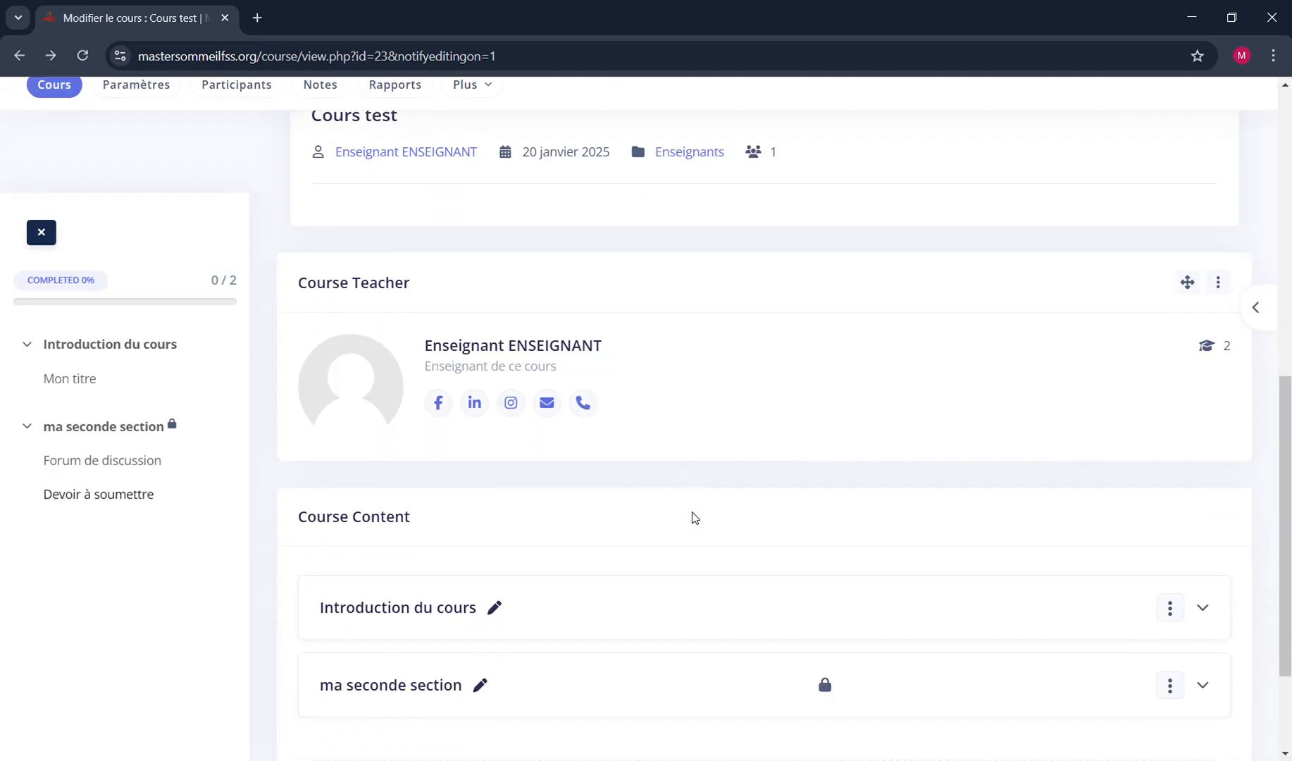
{"action": "scroll", "coordinate": [692, 512], "scroll_direction": "up", "scroll_amount": 8}
{"action": "scroll", "coordinate": [692, 513], "scroll_direction": "down", "scroll_amount": 2}
{"action": "scroll", "coordinate": [692, 514], "scroll_direction": "up", "scroll_amount": 4}
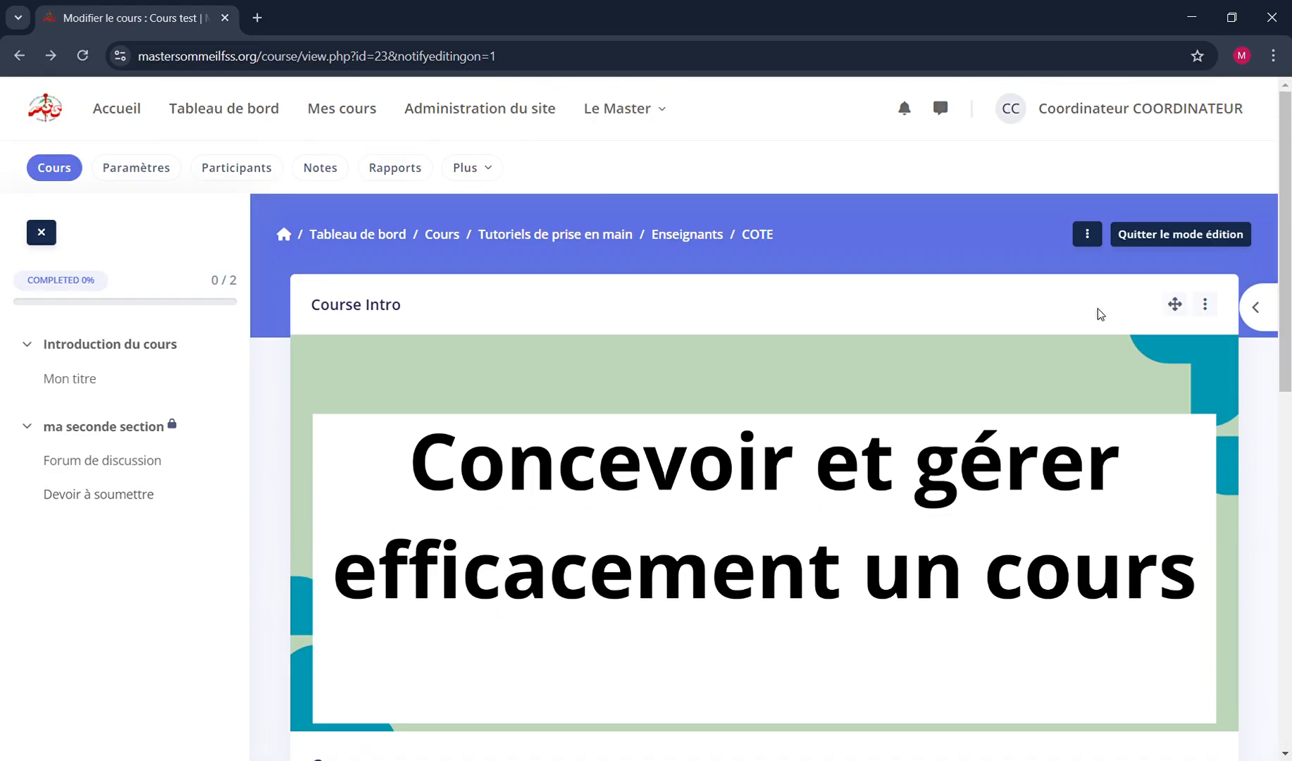
{"action": "left_click", "coordinate": [1258, 321]}
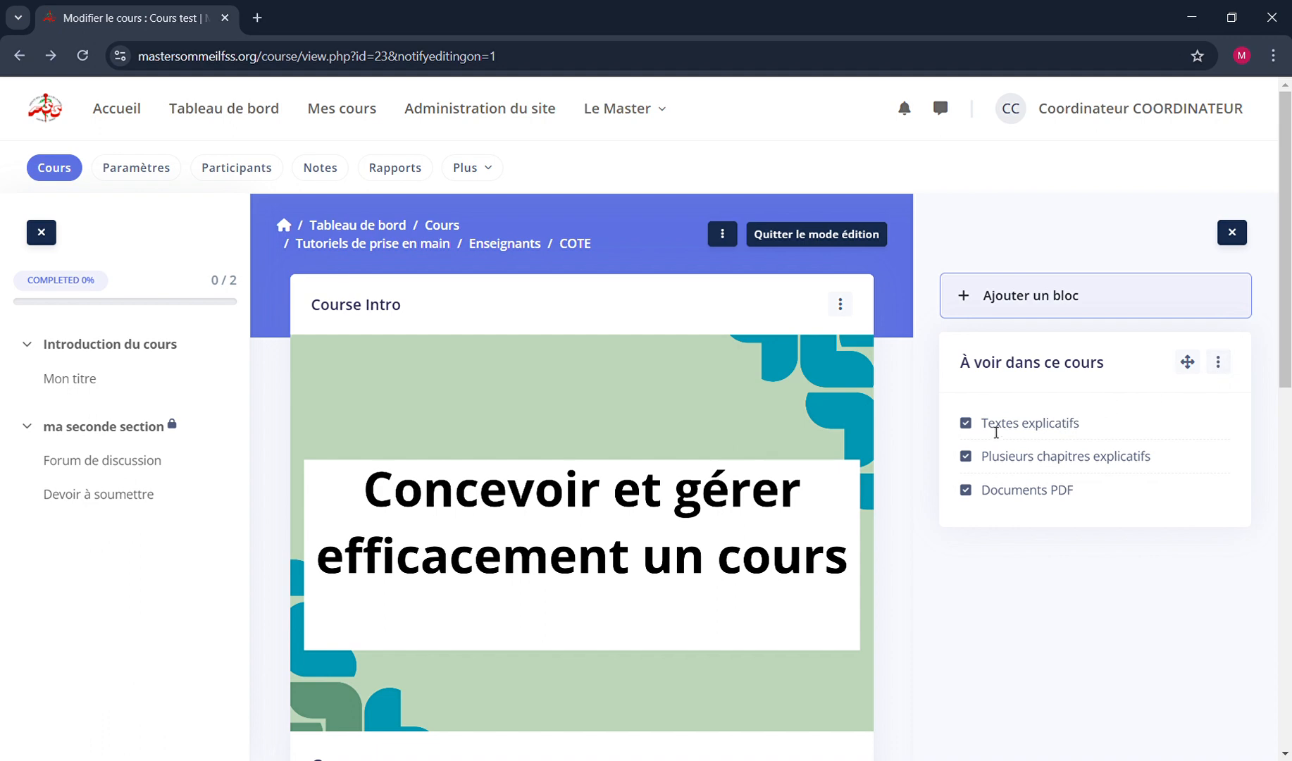
{"action": "left_click", "coordinate": [1226, 366]}
{"action": "left_click", "coordinate": [1157, 412]}
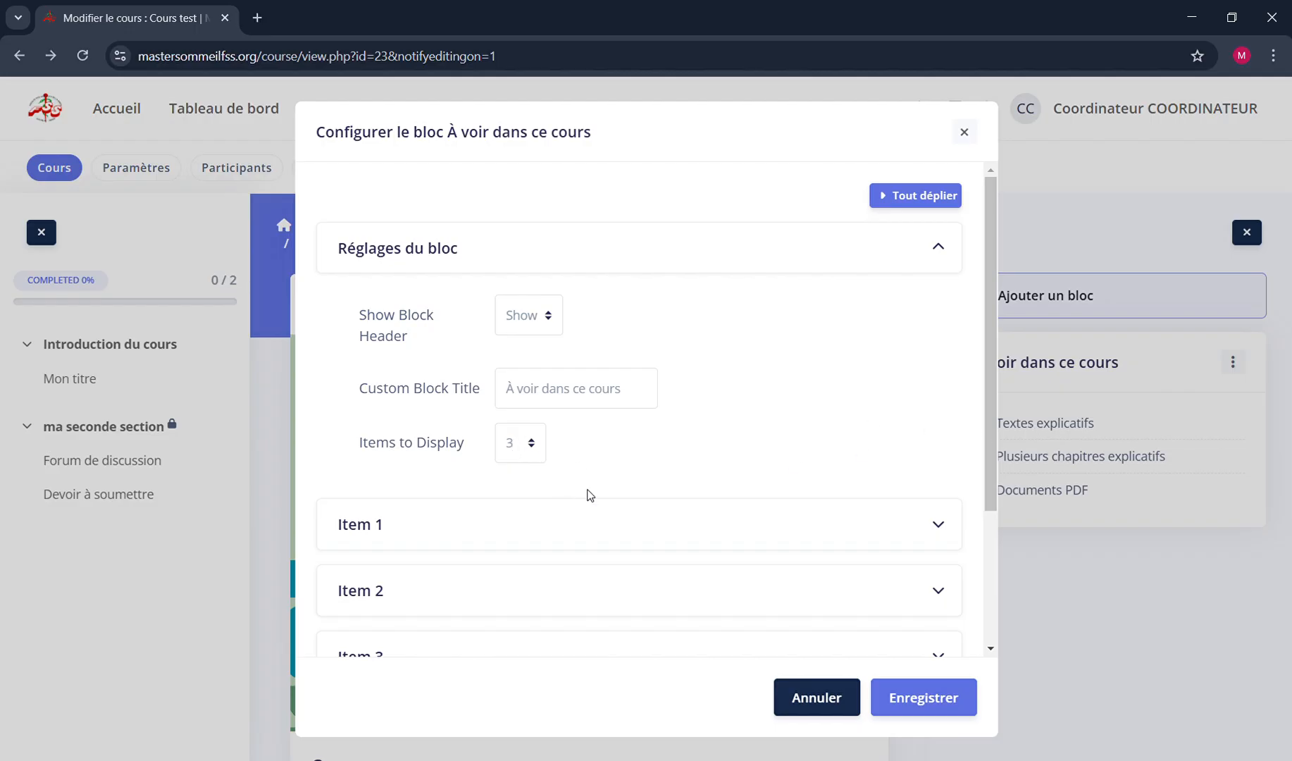
Check the Items to Display option, then change Item 1's text to "Textes lisibles"
{"action": "left_click", "coordinate": [530, 443]}
{"action": "left_click", "coordinate": [632, 549]}
{"action": "scroll", "coordinate": [632, 549], "scroll_direction": "down", "scroll_amount": 3}
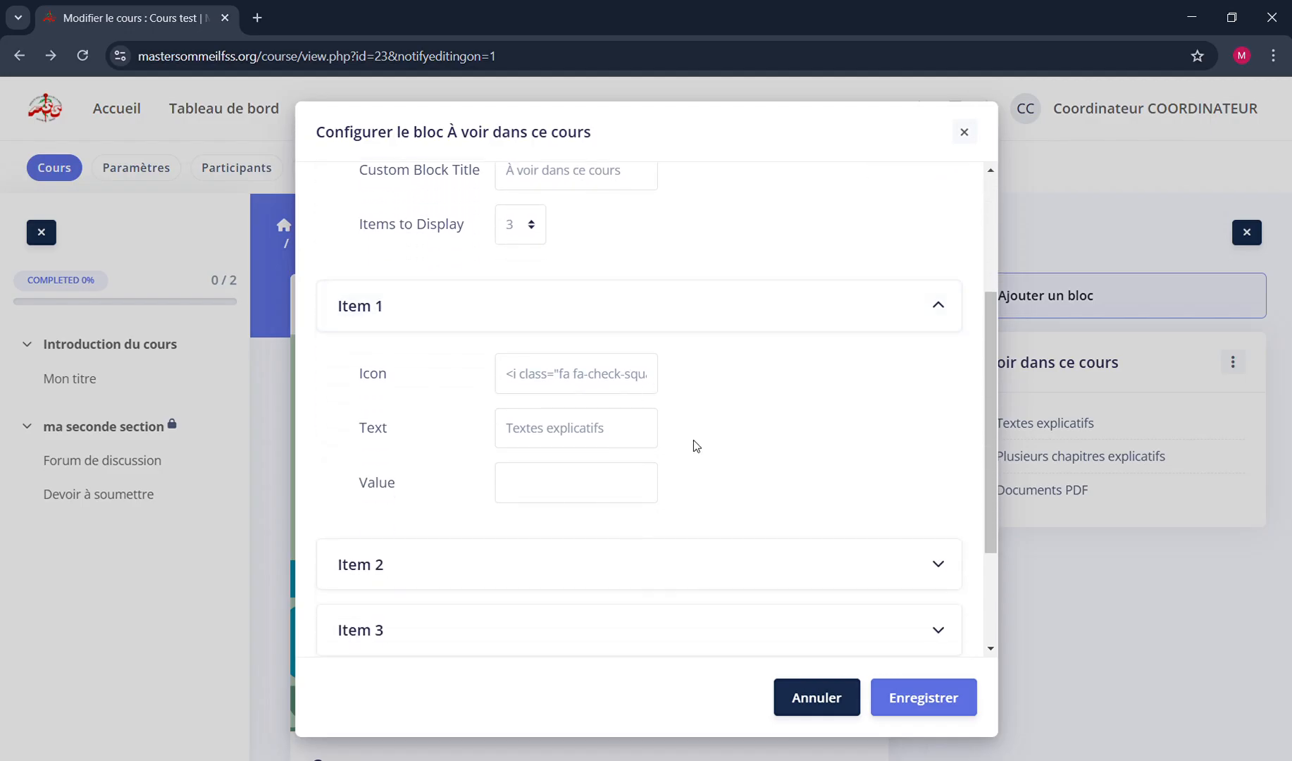
{"action": "left_click", "coordinate": [590, 435]}
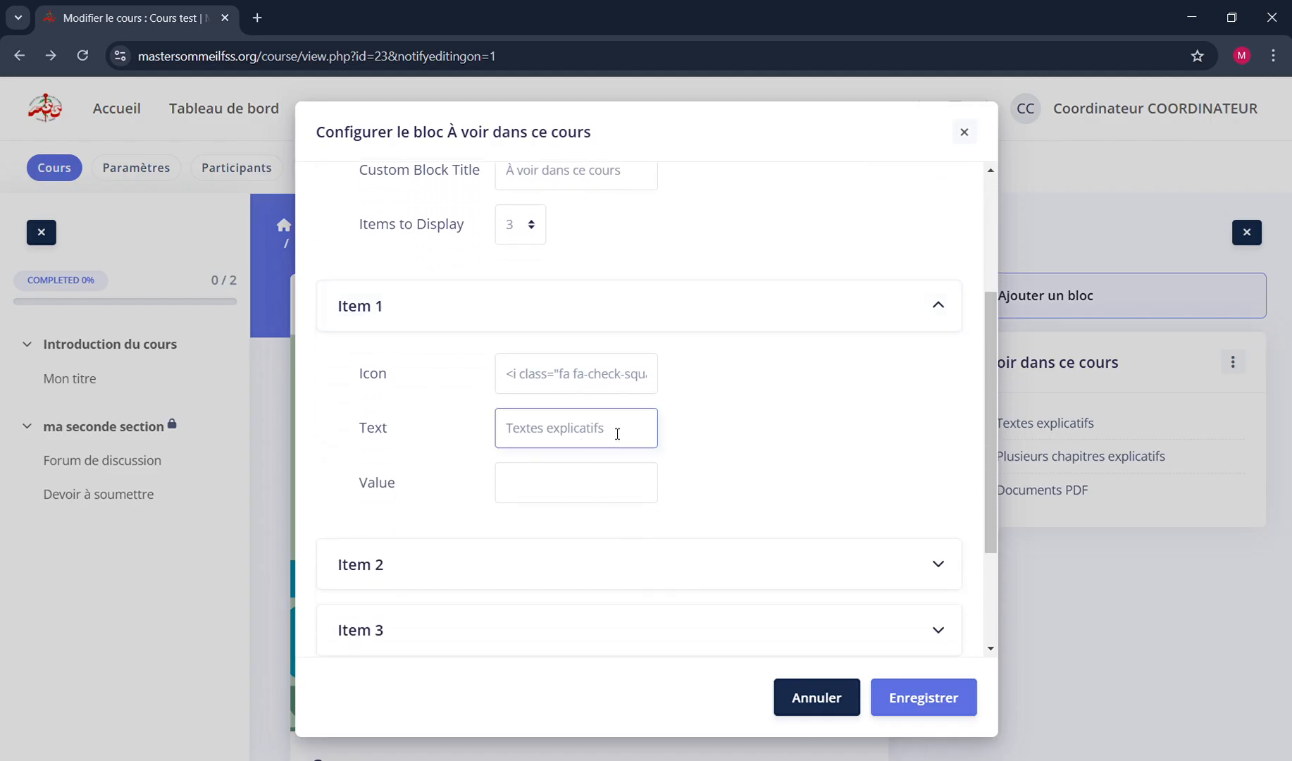
{"action": "left_click_drag", "start_coordinate": [621, 434], "coordinate": [553, 434]}
{"action": "key", "text": "BackSpace"}
Expand Item 2 and Item 3 and examine the Icon, Text and Value fields of the three items
{"action": "left_click", "coordinate": [523, 564]}
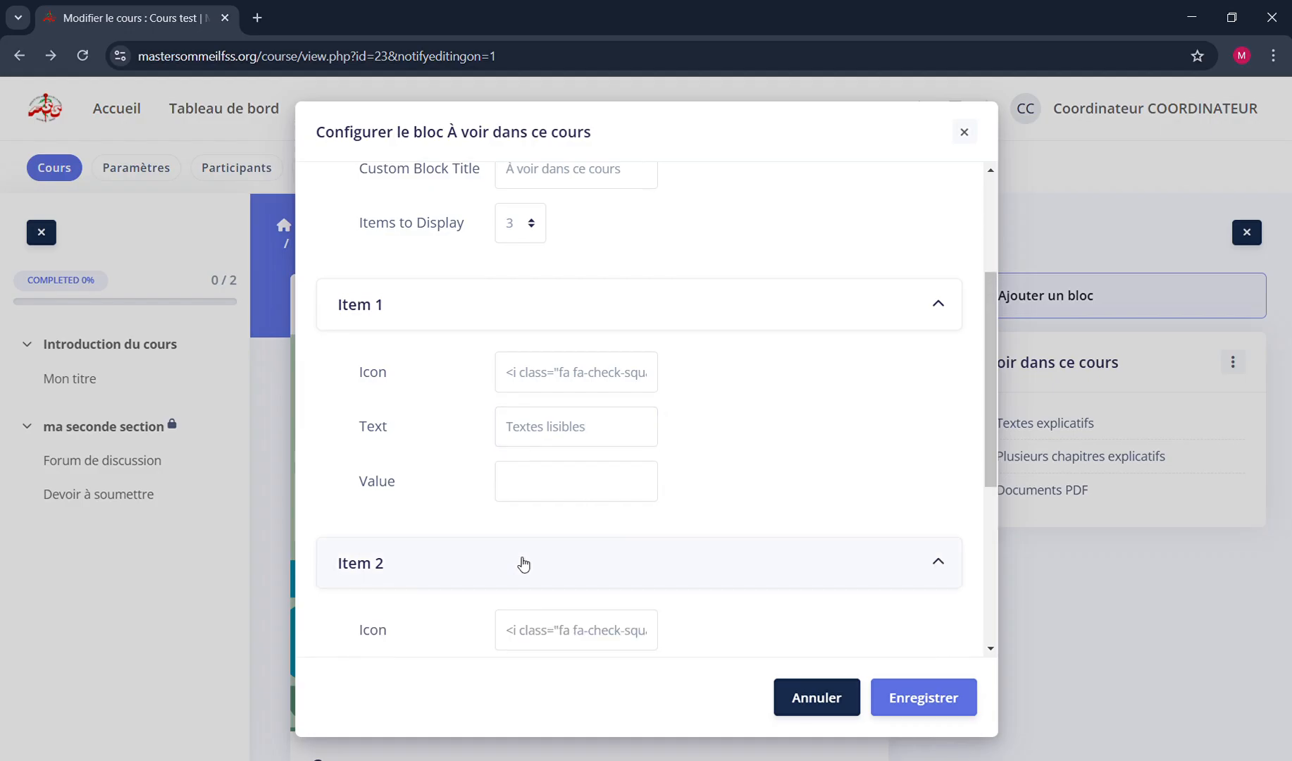
{"action": "scroll", "coordinate": [523, 563], "scroll_direction": "down", "scroll_amount": 3}
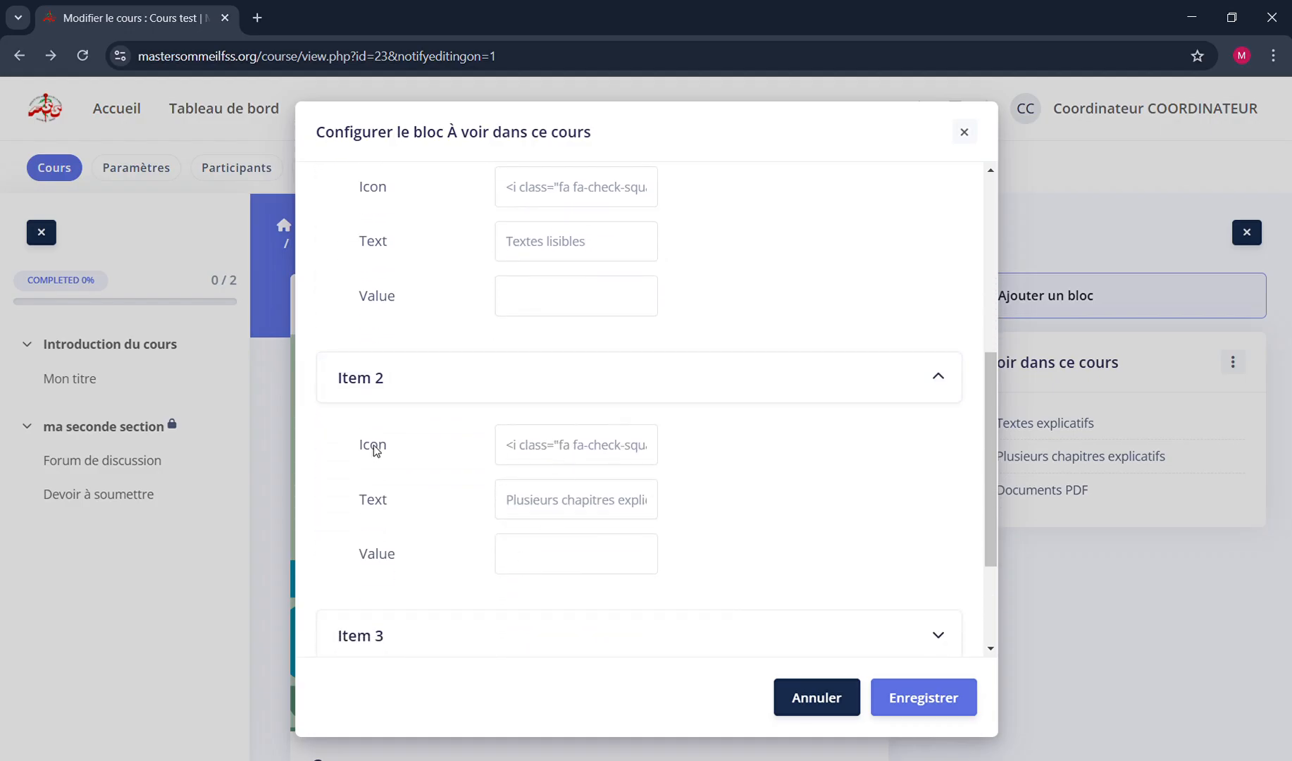
{"action": "double_click", "coordinate": [588, 453]}
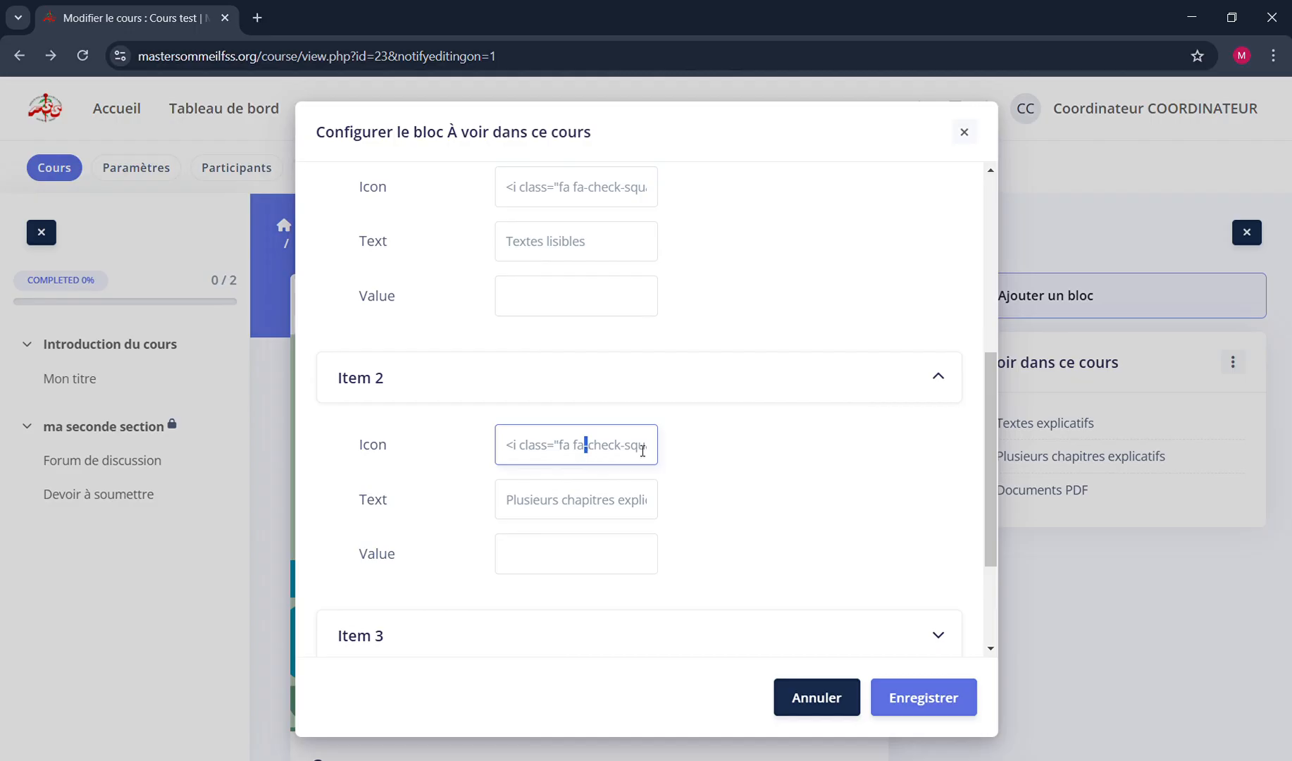
{"action": "left_click", "coordinate": [673, 449]}
{"action": "left_click", "coordinate": [552, 508]}
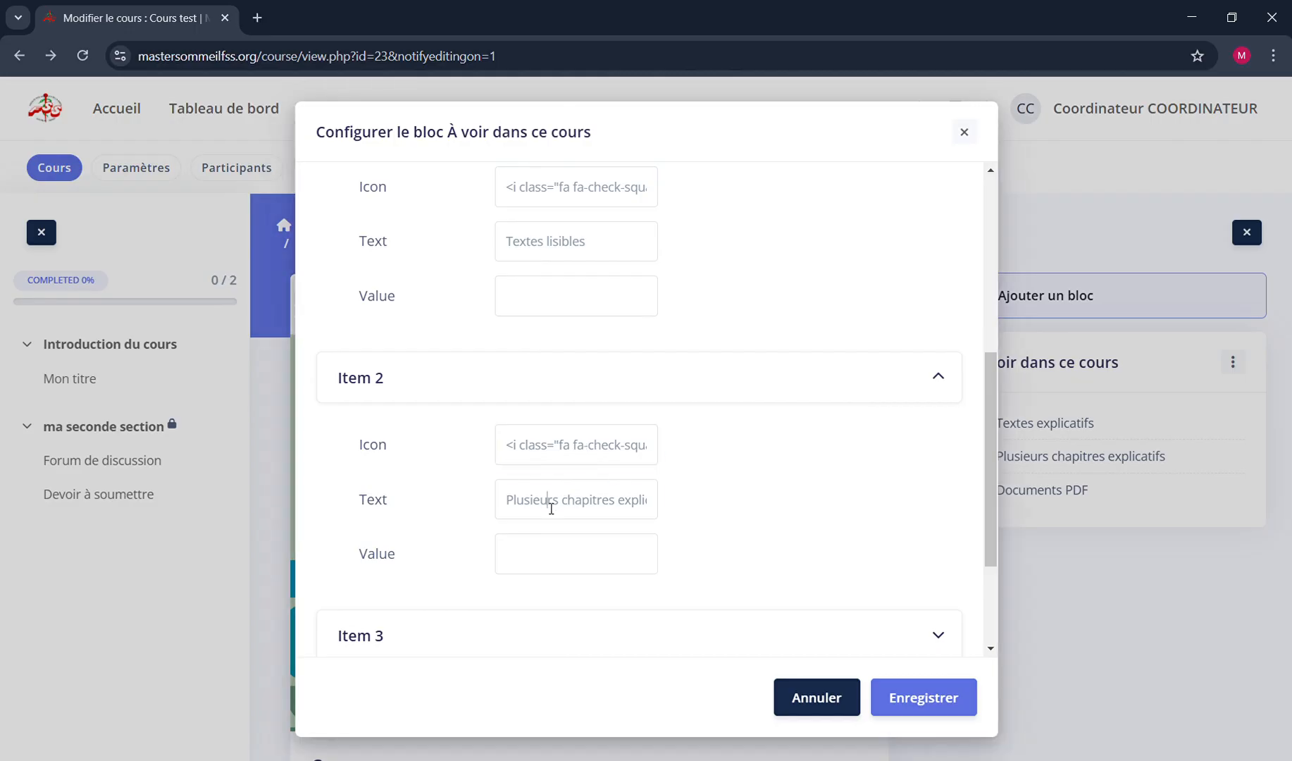
{"action": "left_click", "coordinate": [575, 246]}
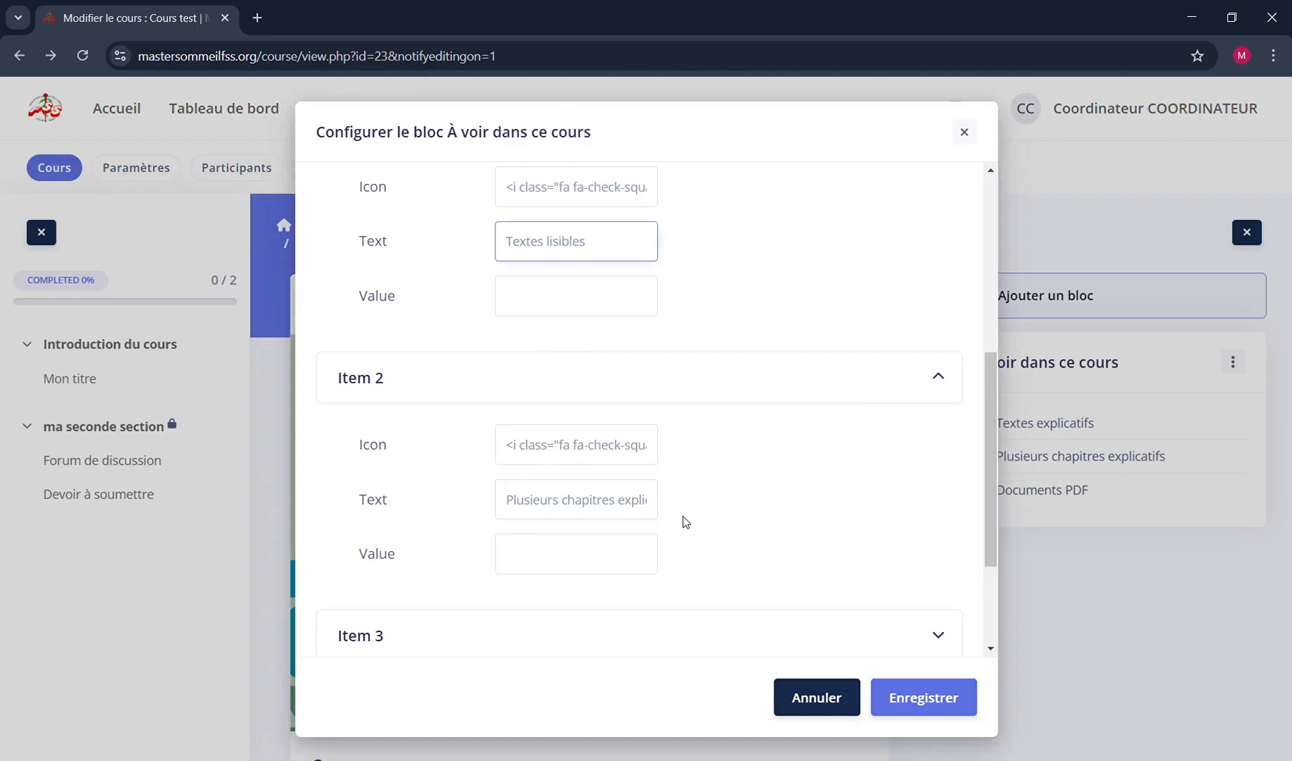
{"action": "scroll", "coordinate": [684, 521], "scroll_direction": "down", "scroll_amount": 3}
{"action": "left_click", "coordinate": [650, 464]}
{"action": "scroll", "coordinate": [650, 466], "scroll_direction": "down", "scroll_amount": 1}
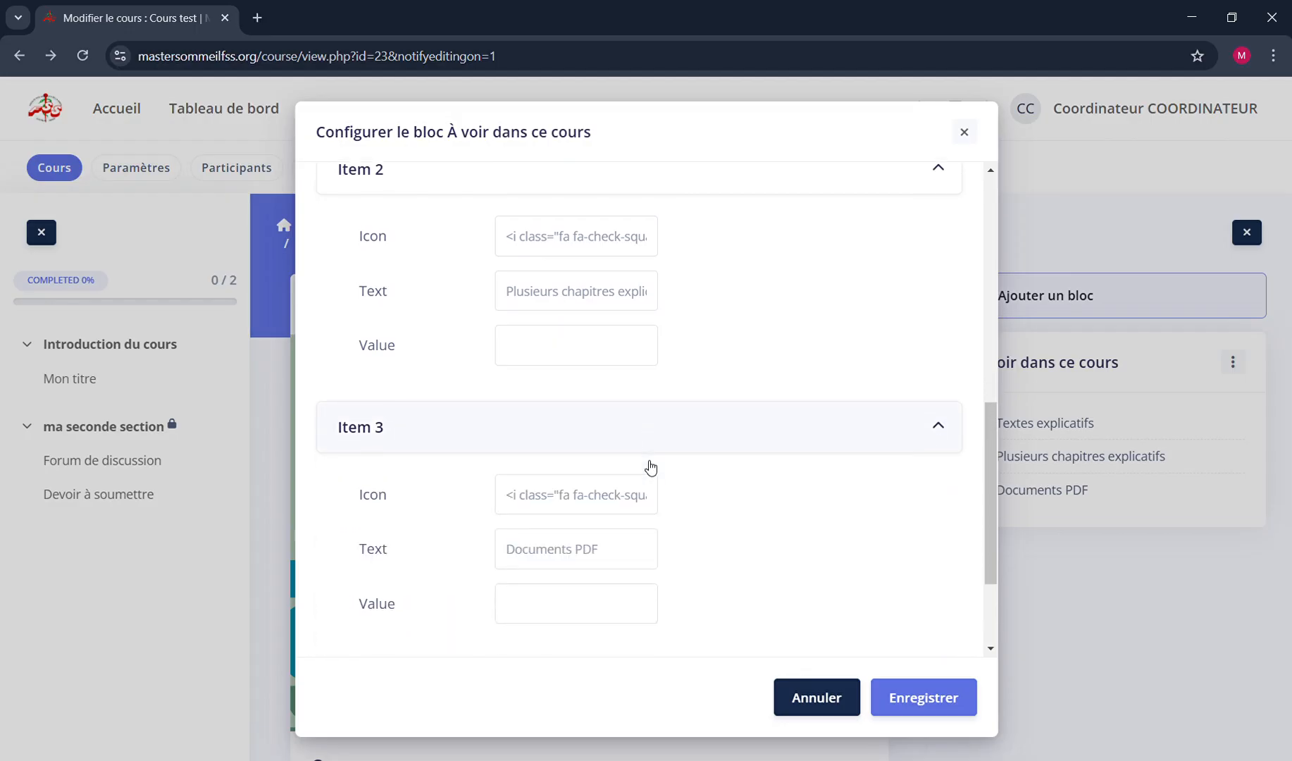
{"action": "scroll", "coordinate": [650, 467], "scroll_direction": "down", "scroll_amount": 2}
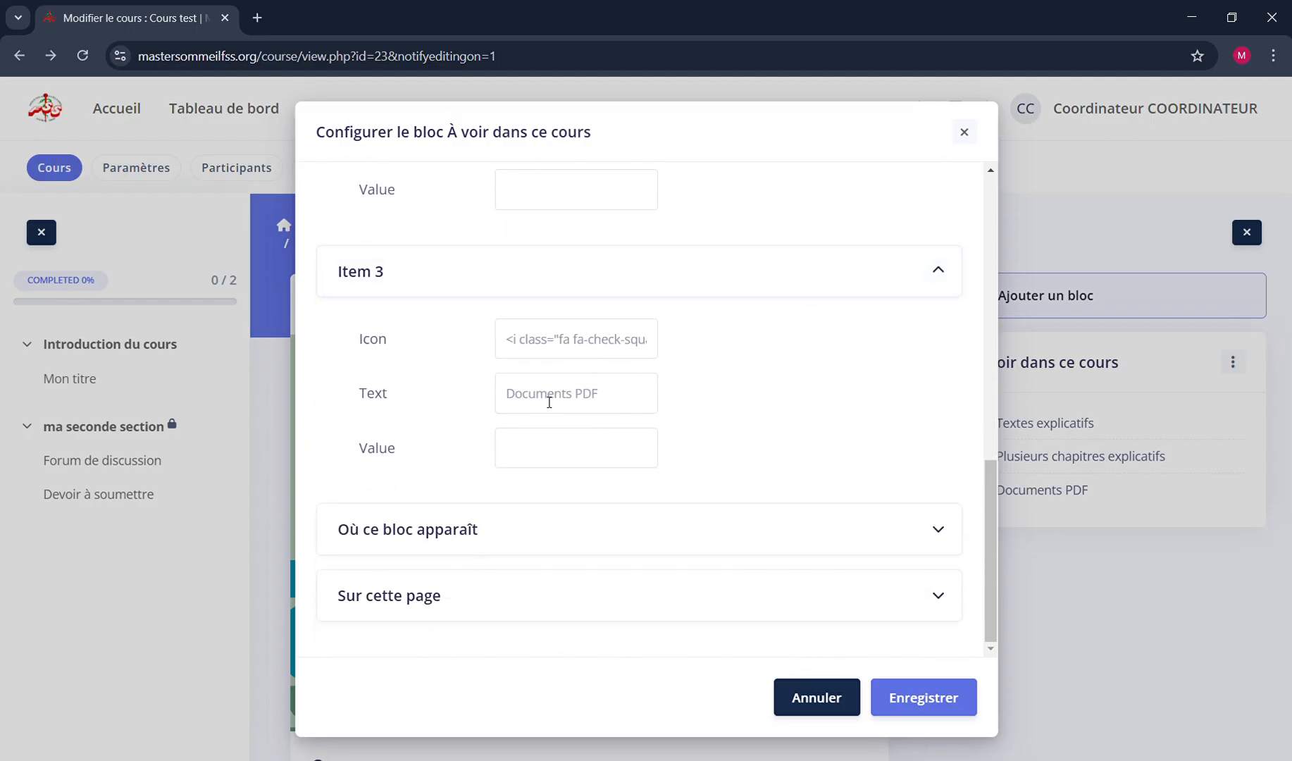
{"action": "left_click", "coordinate": [550, 402]}
{"action": "scroll", "coordinate": [720, 419], "scroll_direction": "up", "scroll_amount": 6}
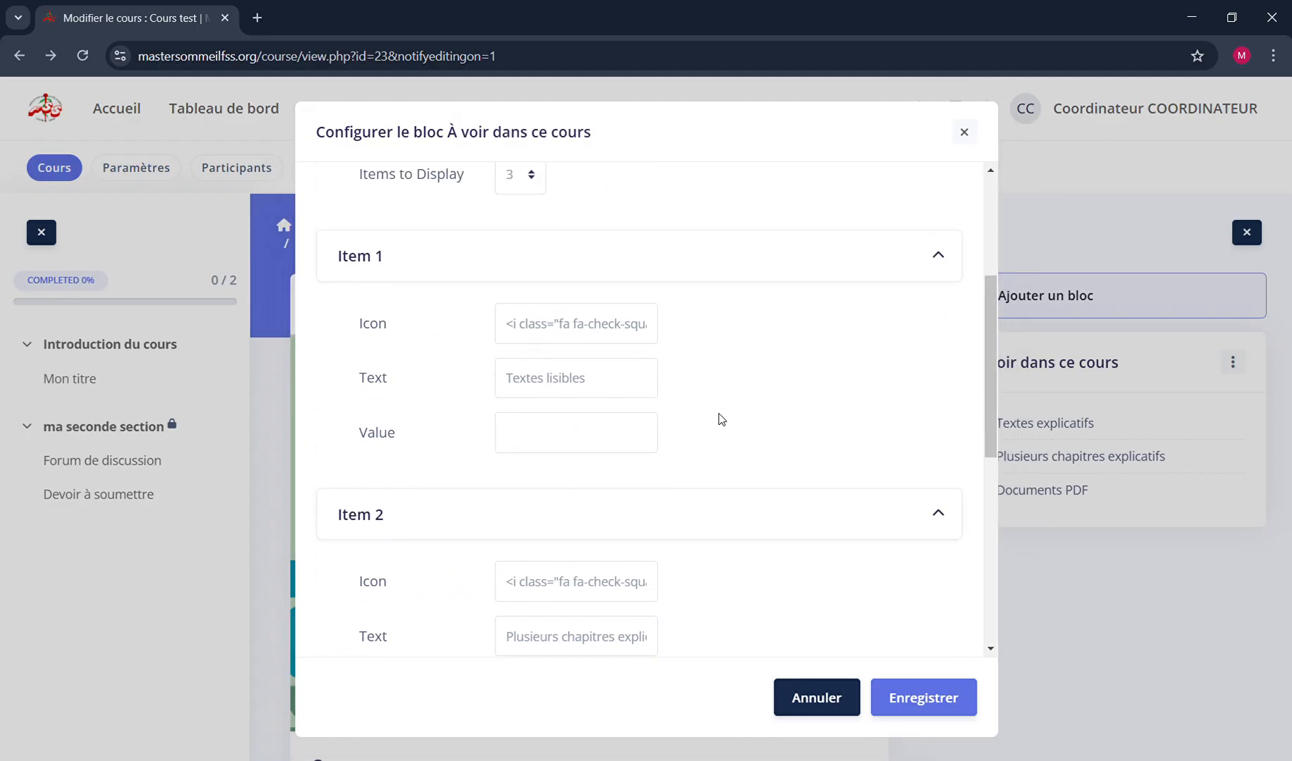
{"action": "scroll", "coordinate": [720, 419], "scroll_direction": "up", "scroll_amount": 2}
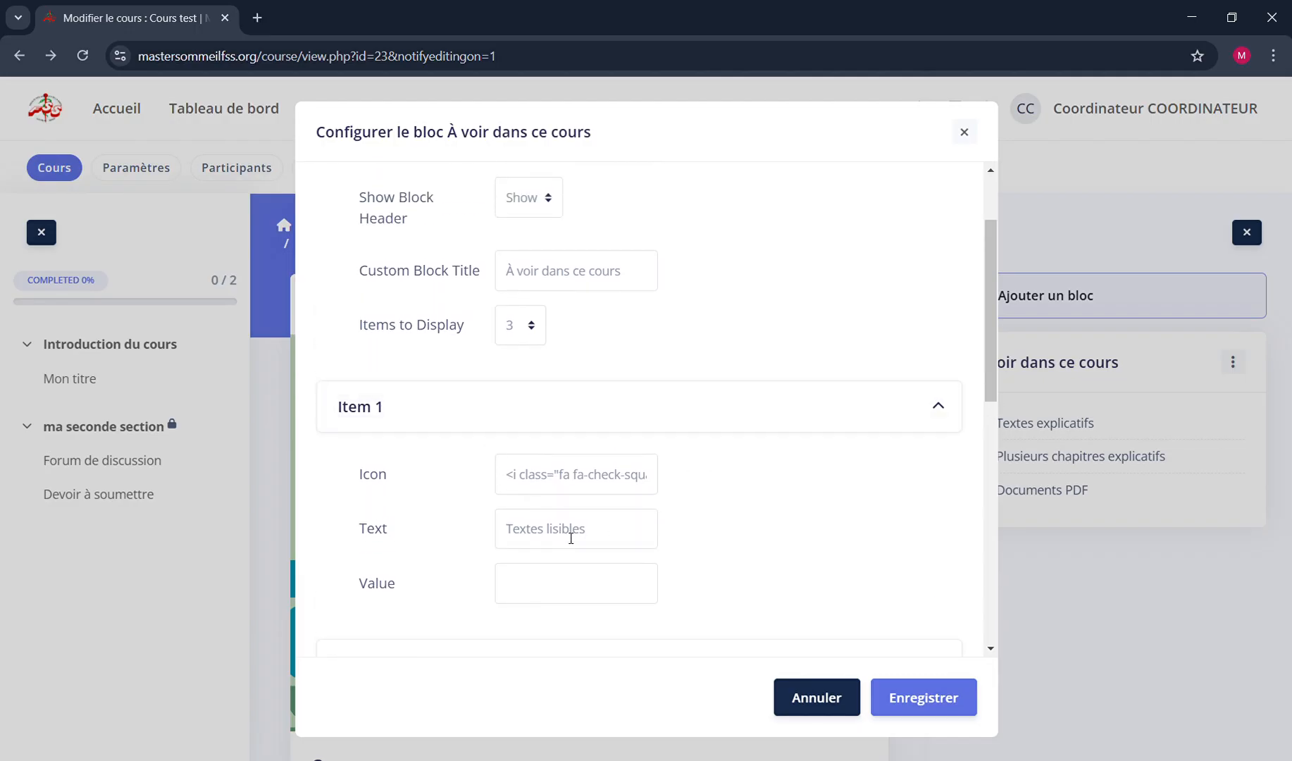
Save the À voir dans ce cours block and check its list of items on the course page
{"action": "left_click", "coordinate": [920, 703]}
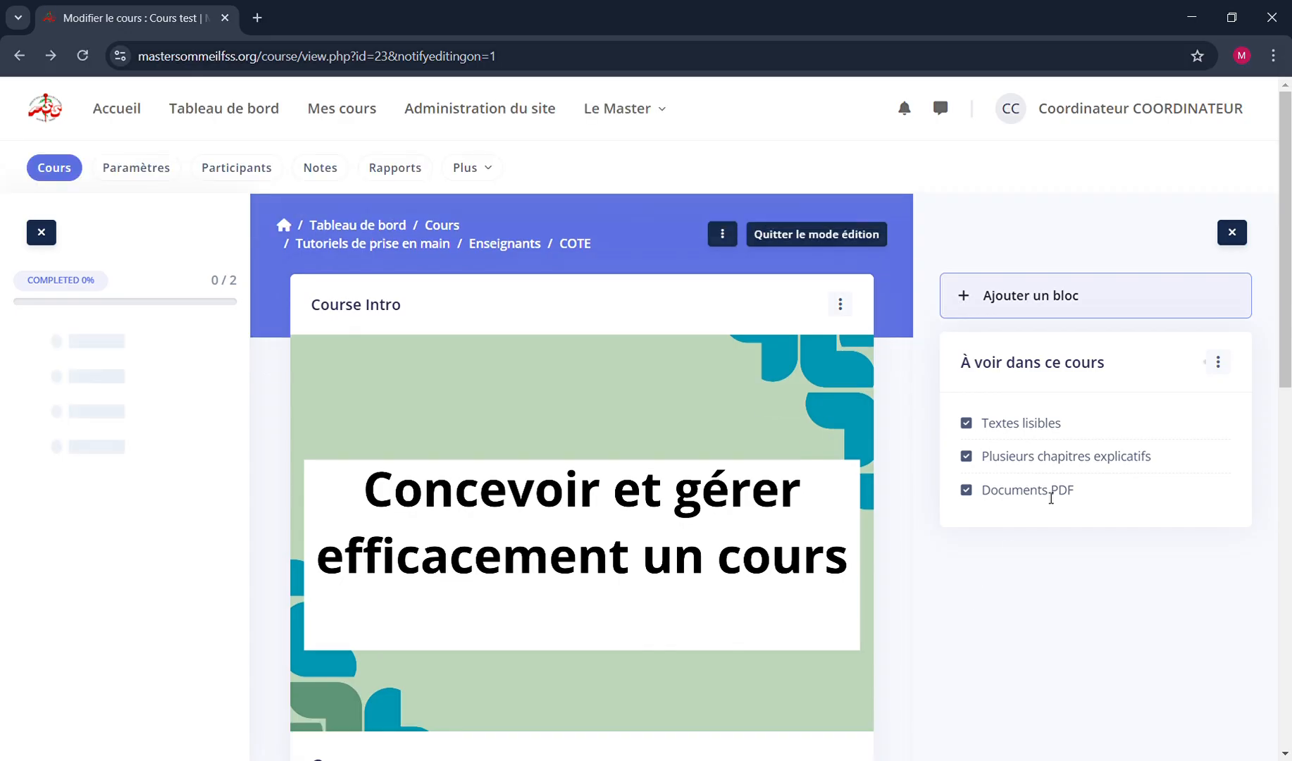
{"action": "triple_click", "coordinate": [1002, 430]}
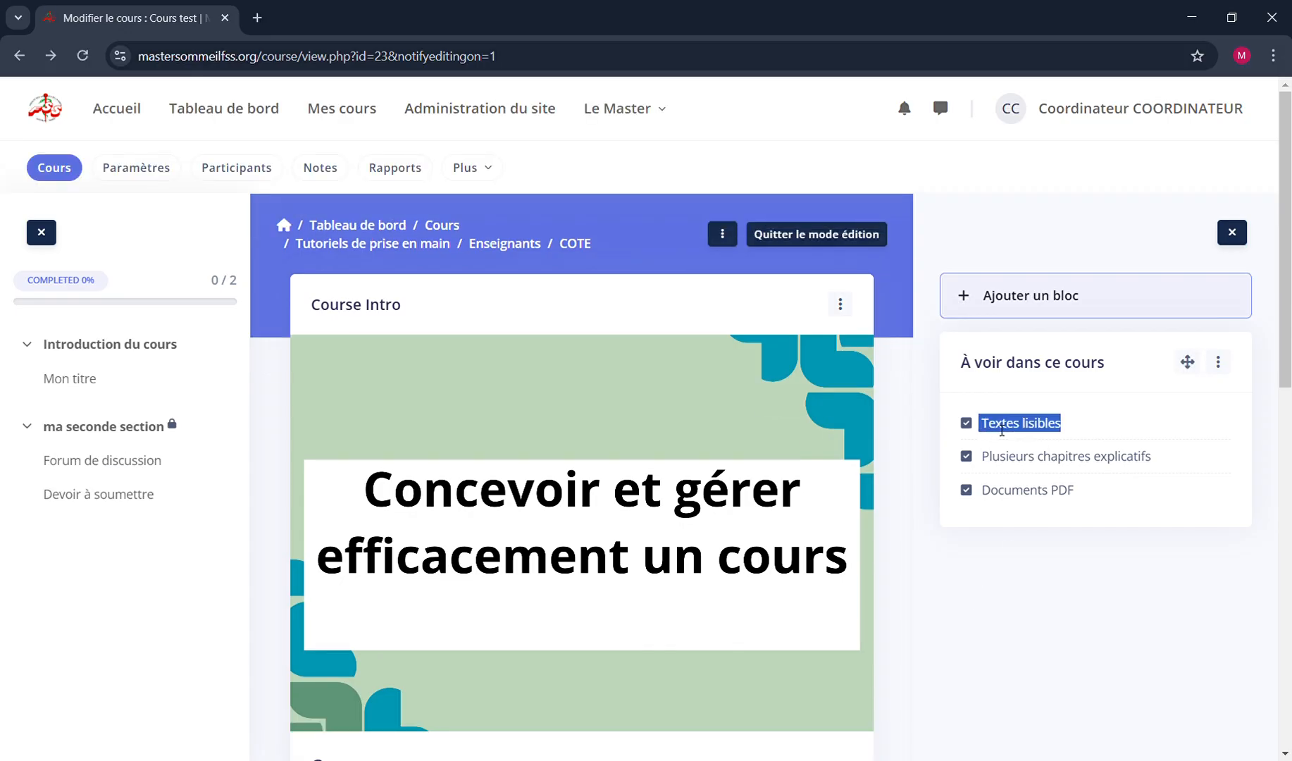
{"action": "double_click", "coordinate": [1077, 494]}
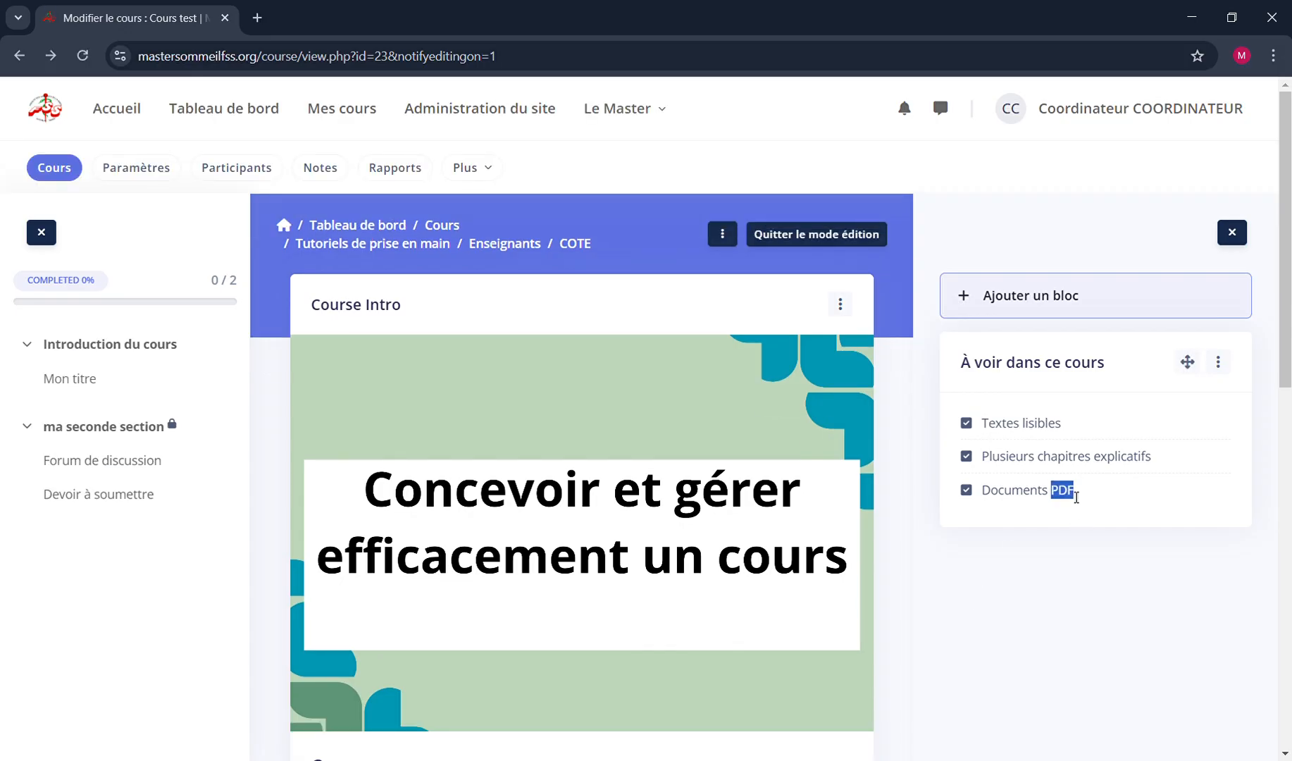
Hide the side blocks and review the Course Intro, Course Teacher and Course Content blocks on the course page
{"action": "left_click", "coordinate": [1233, 232]}
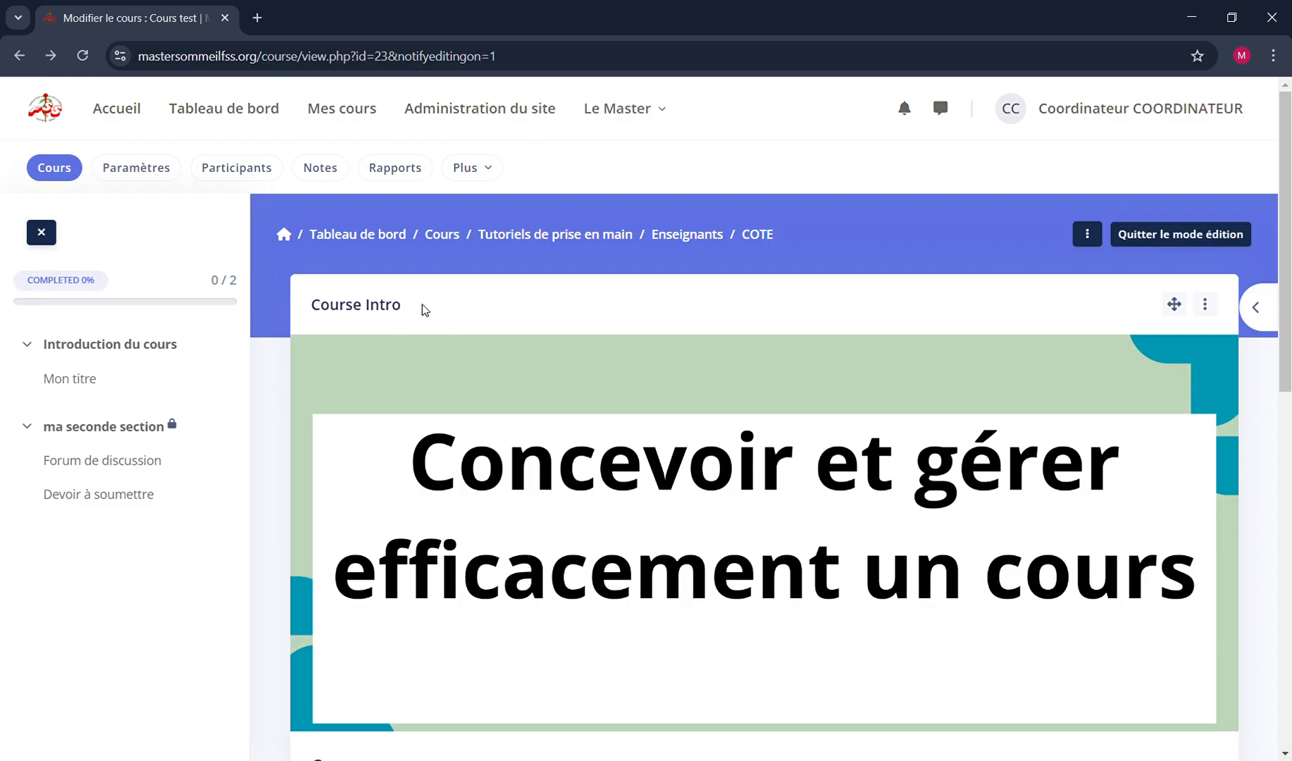
{"action": "scroll", "coordinate": [667, 496], "scroll_direction": "down", "scroll_amount": 8}
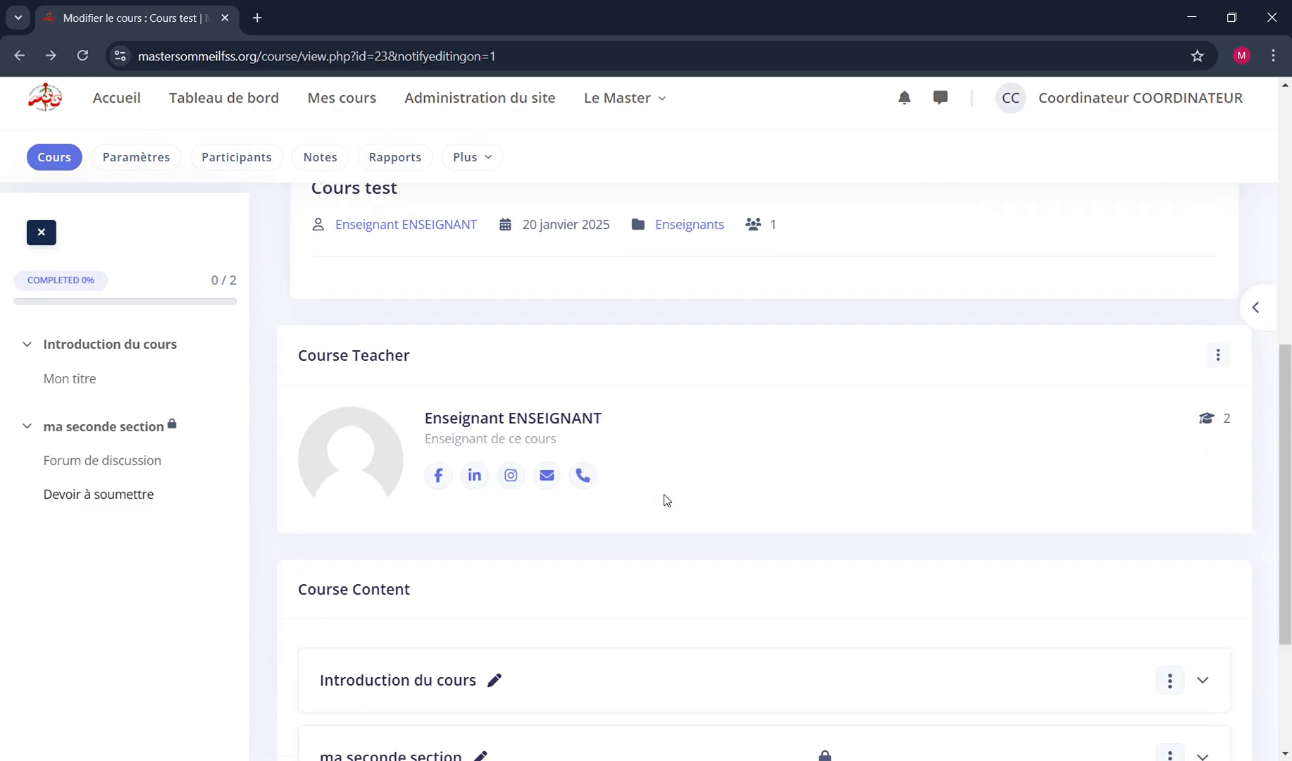
{"action": "scroll", "coordinate": [704, 489], "scroll_direction": "down", "scroll_amount": 2}
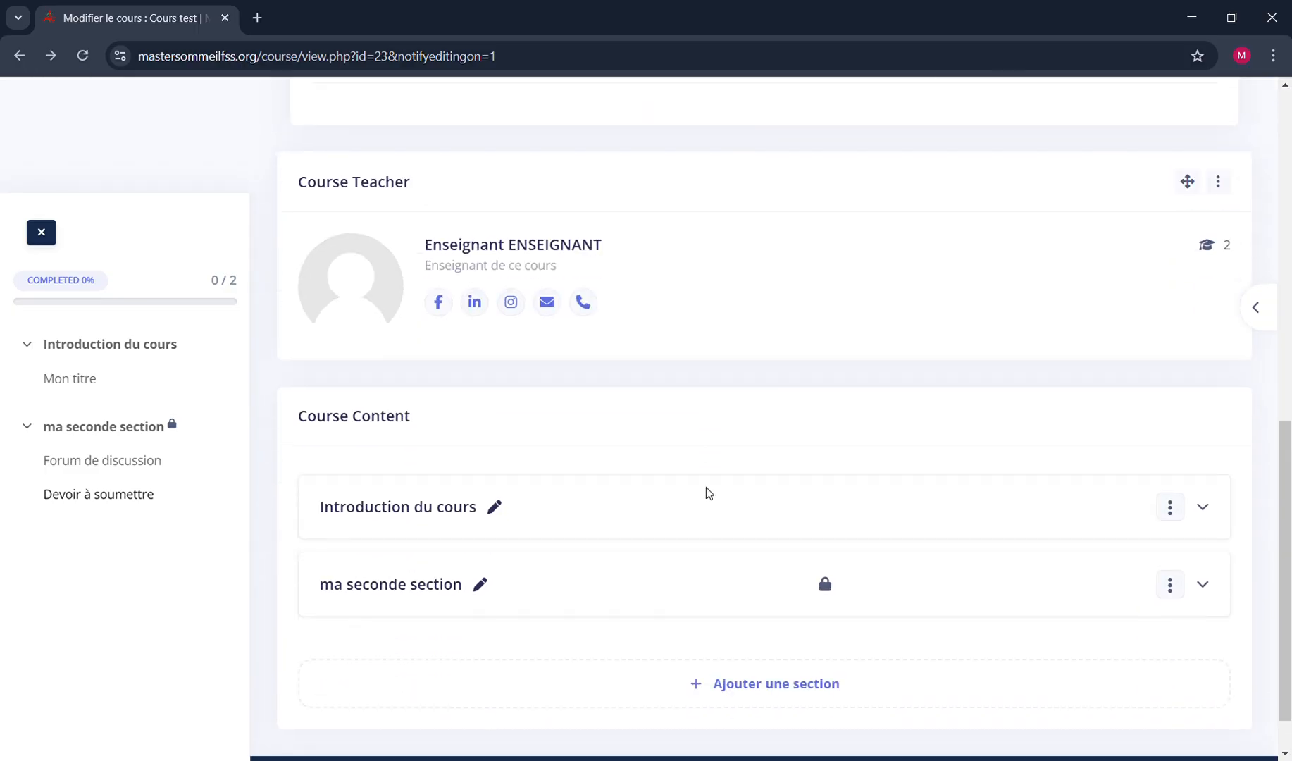
{"action": "scroll", "coordinate": [707, 490], "scroll_direction": "up", "scroll_amount": 10}
{"action": "scroll", "coordinate": [738, 476], "scroll_direction": "down", "scroll_amount": 2}
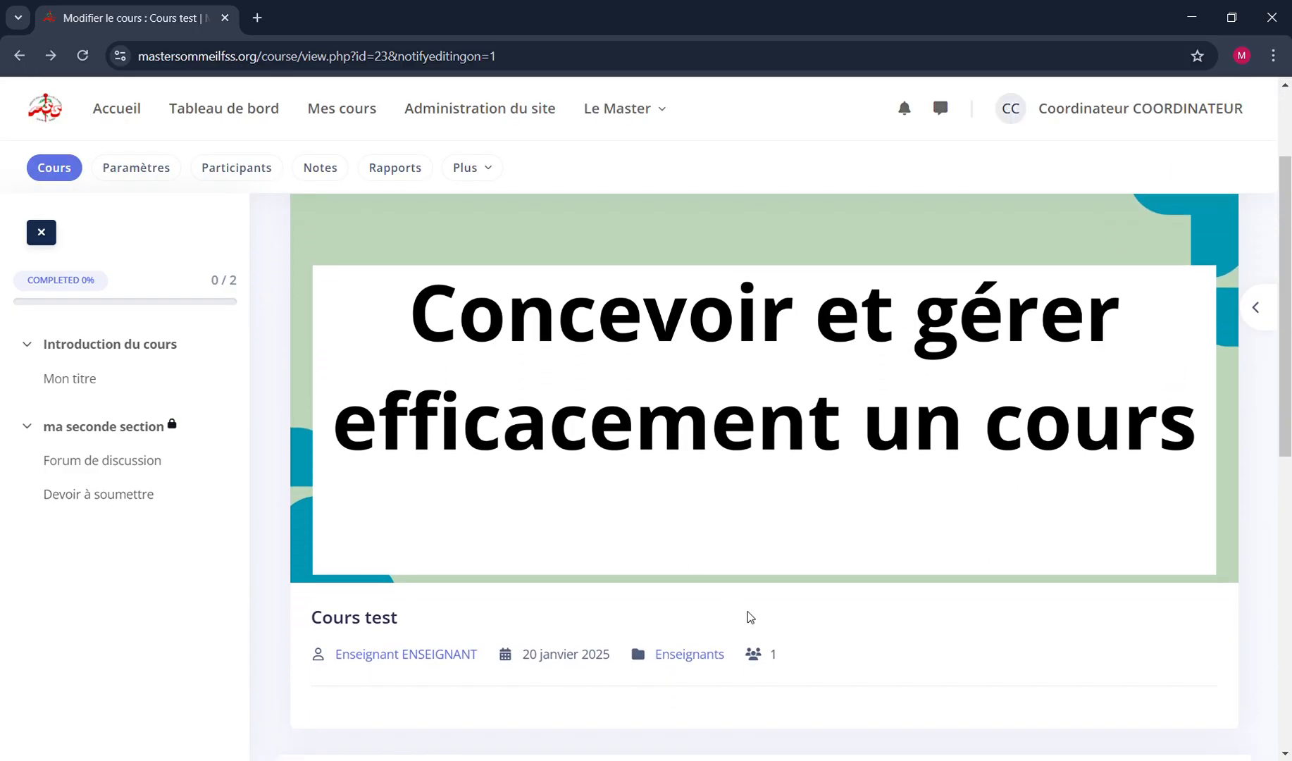
Expand and collapse the Introduction du cours and ma seconde section sections under Course Content to check what they contain
{"action": "scroll", "coordinate": [935, 519], "scroll_direction": "up", "scroll_amount": 2}
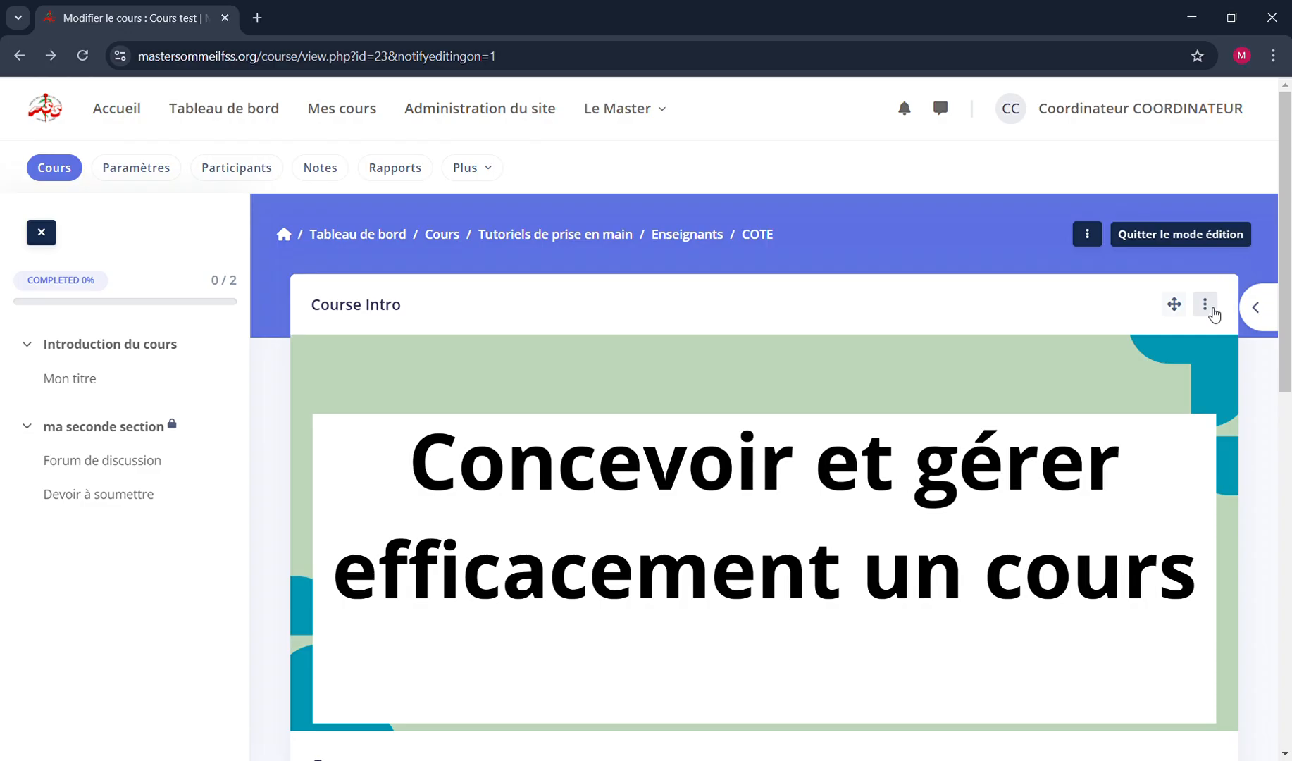
{"action": "scroll", "coordinate": [761, 439], "scroll_direction": "down", "scroll_amount": 2}
{"action": "scroll", "coordinate": [761, 439], "scroll_direction": "up", "scroll_amount": 2}
{"action": "scroll", "coordinate": [761, 440], "scroll_direction": "down", "scroll_amount": 3}
{"action": "scroll", "coordinate": [761, 440], "scroll_direction": "down", "scroll_amount": 7}
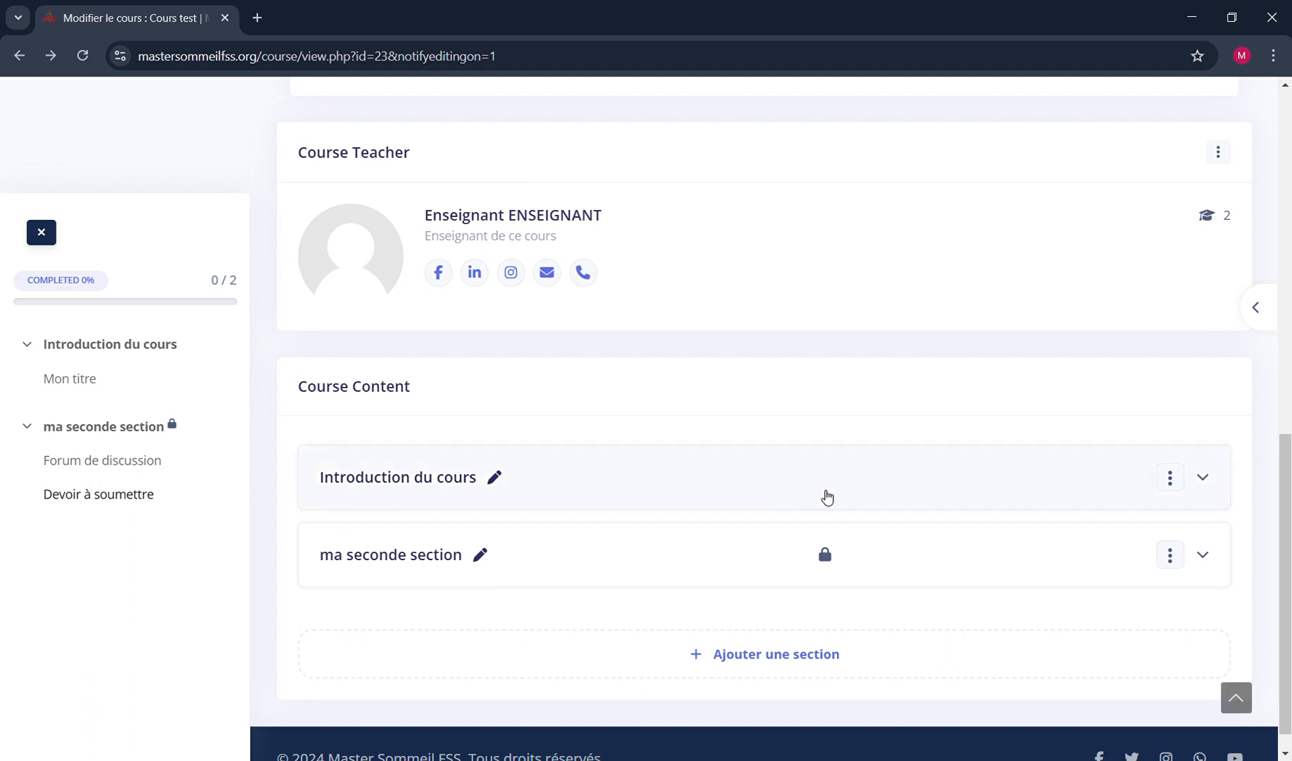
{"action": "left_click", "coordinate": [828, 497]}
{"action": "left_click", "coordinate": [828, 497]}
{"action": "left_click", "coordinate": [900, 560]}
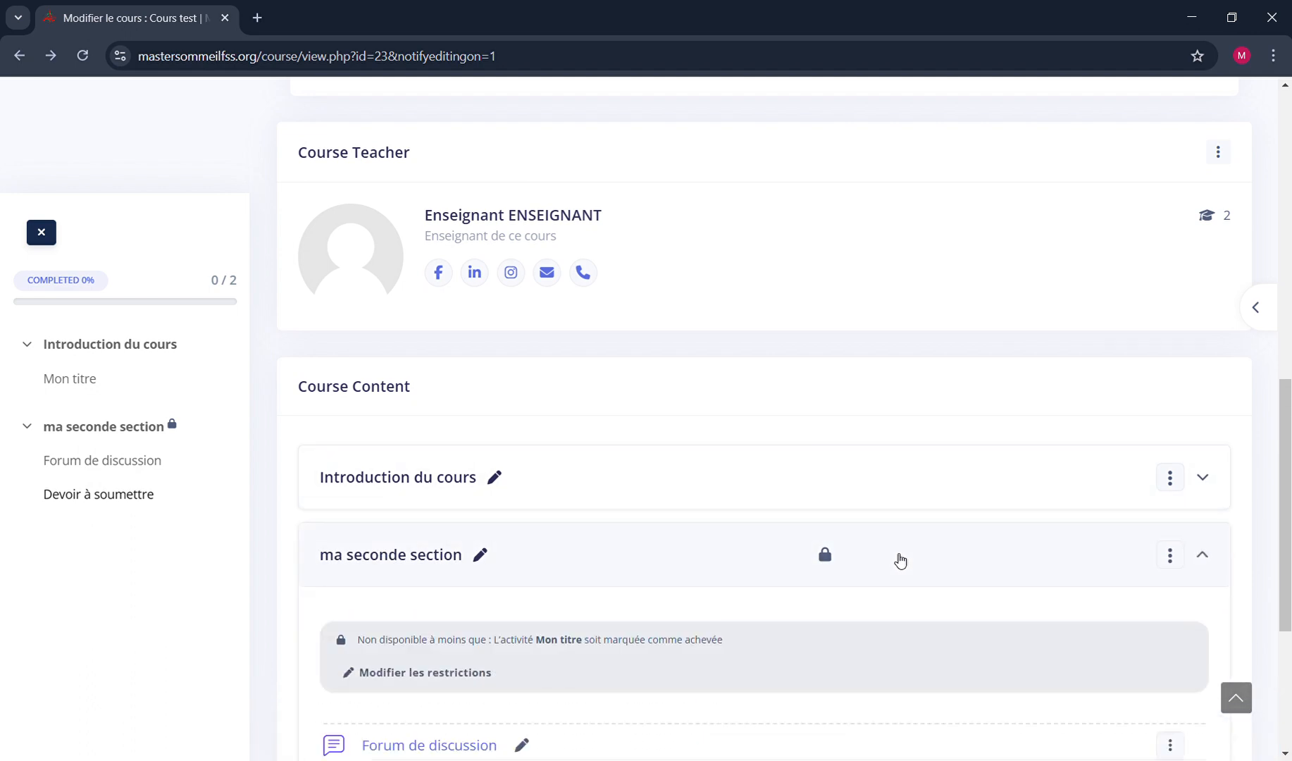
{"action": "left_click", "coordinate": [900, 561]}
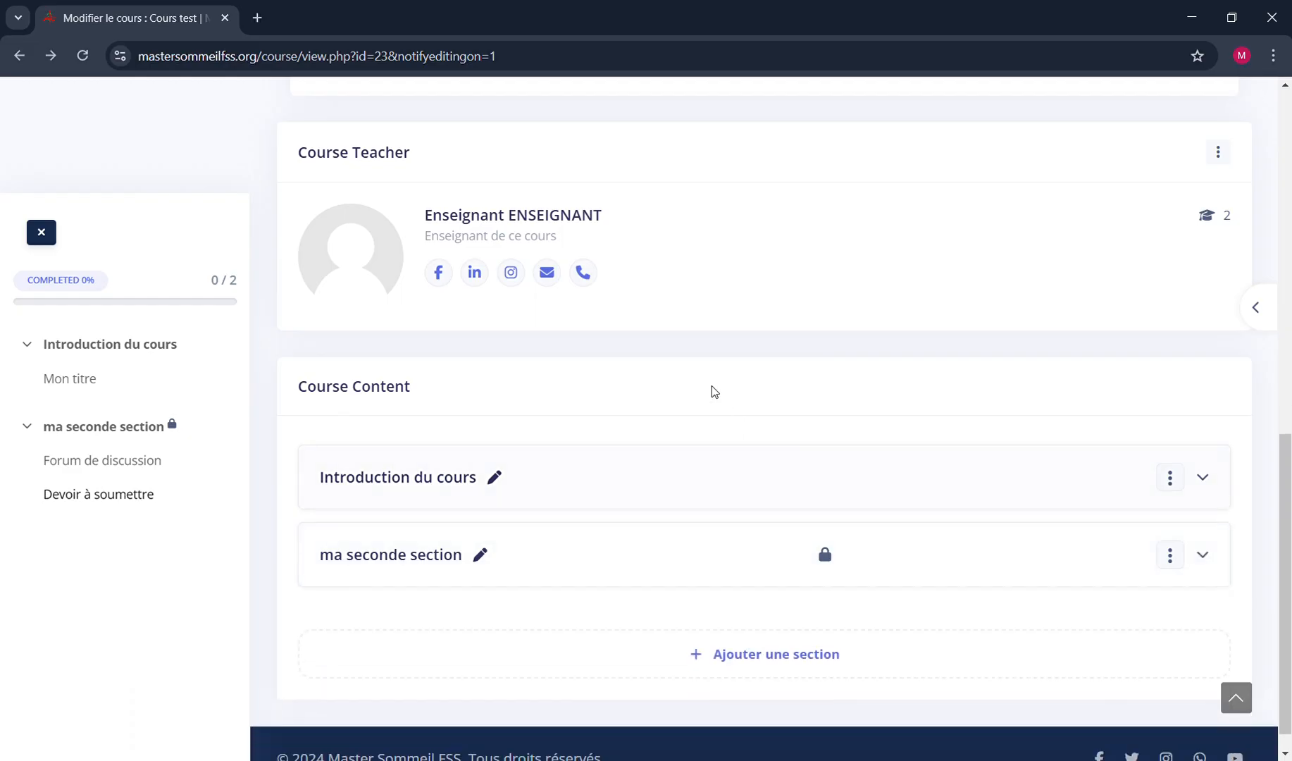
Look over the Course Intro, Course Teacher and Course Content blocks once more, then exit editing mode for the course
{"action": "scroll", "coordinate": [718, 359], "scroll_direction": "up", "scroll_amount": 10}
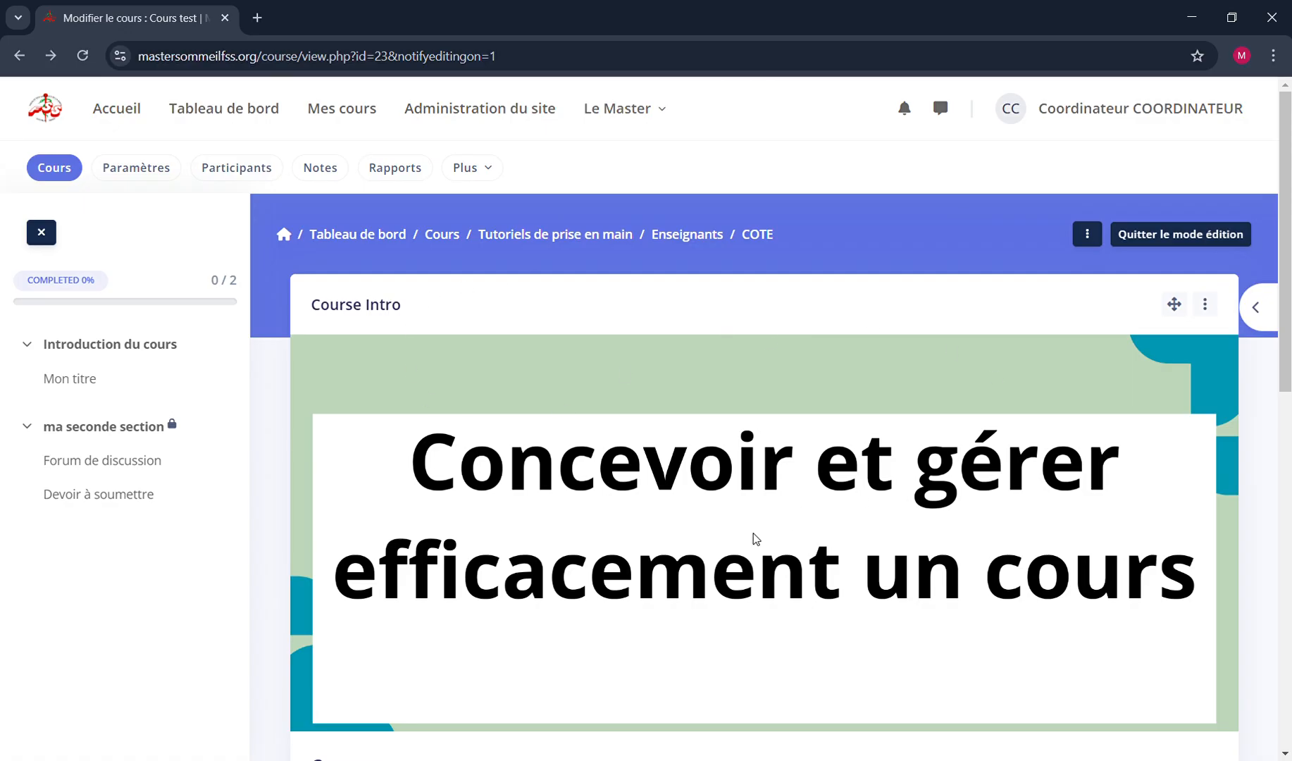
{"action": "scroll", "coordinate": [754, 537], "scroll_direction": "down", "scroll_amount": 10}
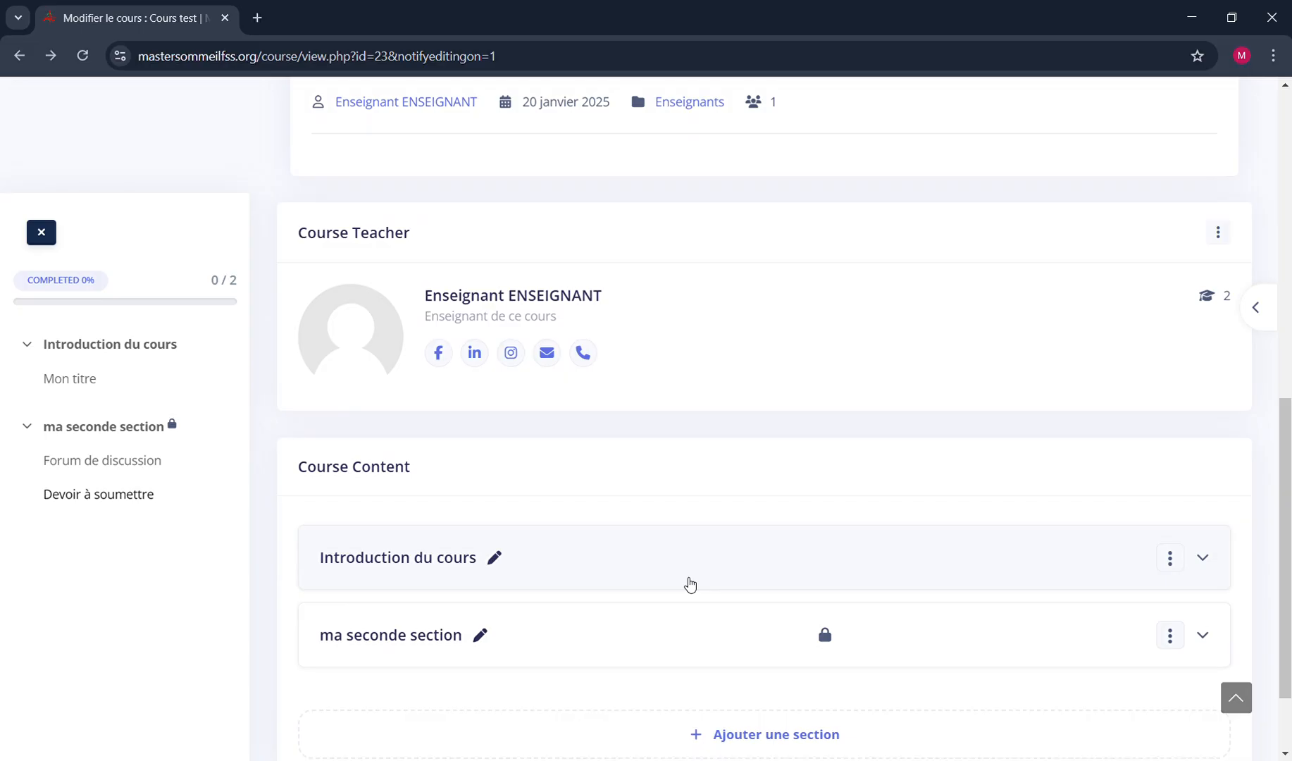
{"action": "scroll", "coordinate": [690, 584], "scroll_direction": "up", "scroll_amount": 10}
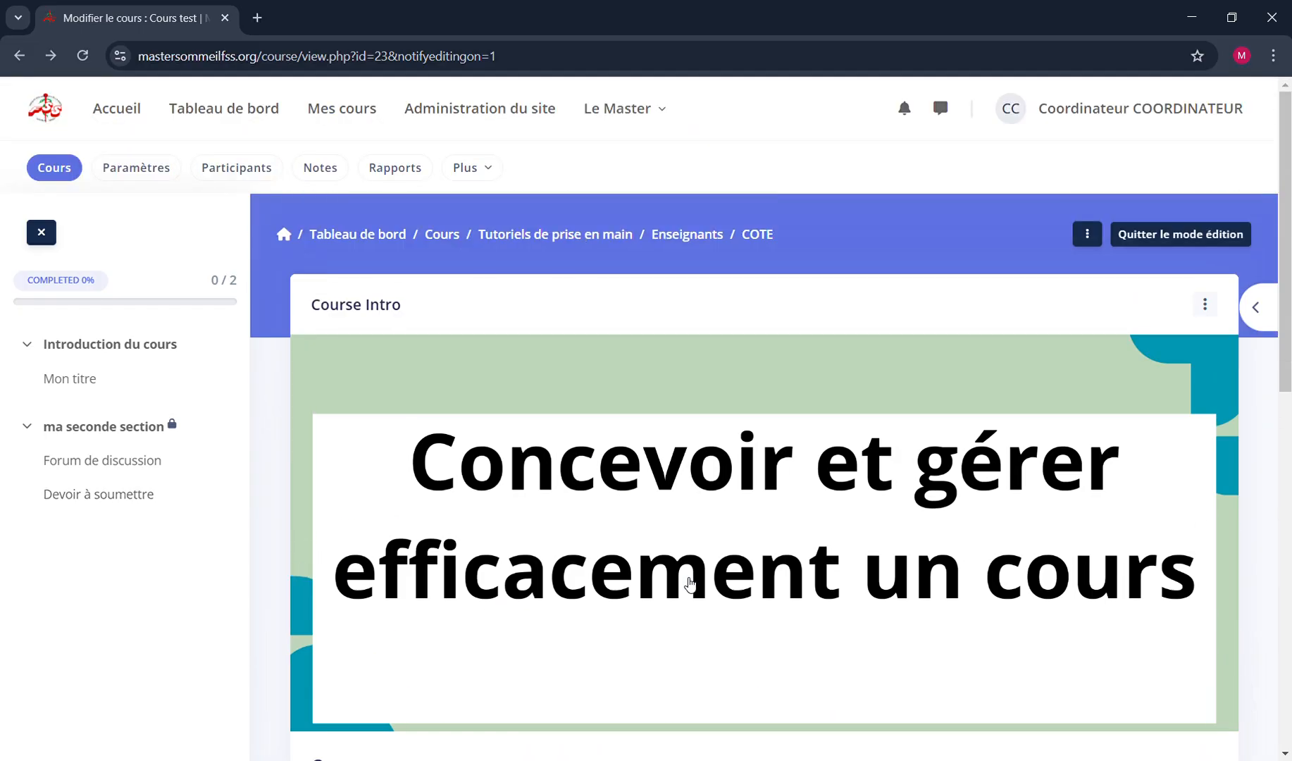
{"action": "scroll", "coordinate": [672, 432], "scroll_direction": "down", "scroll_amount": 5}
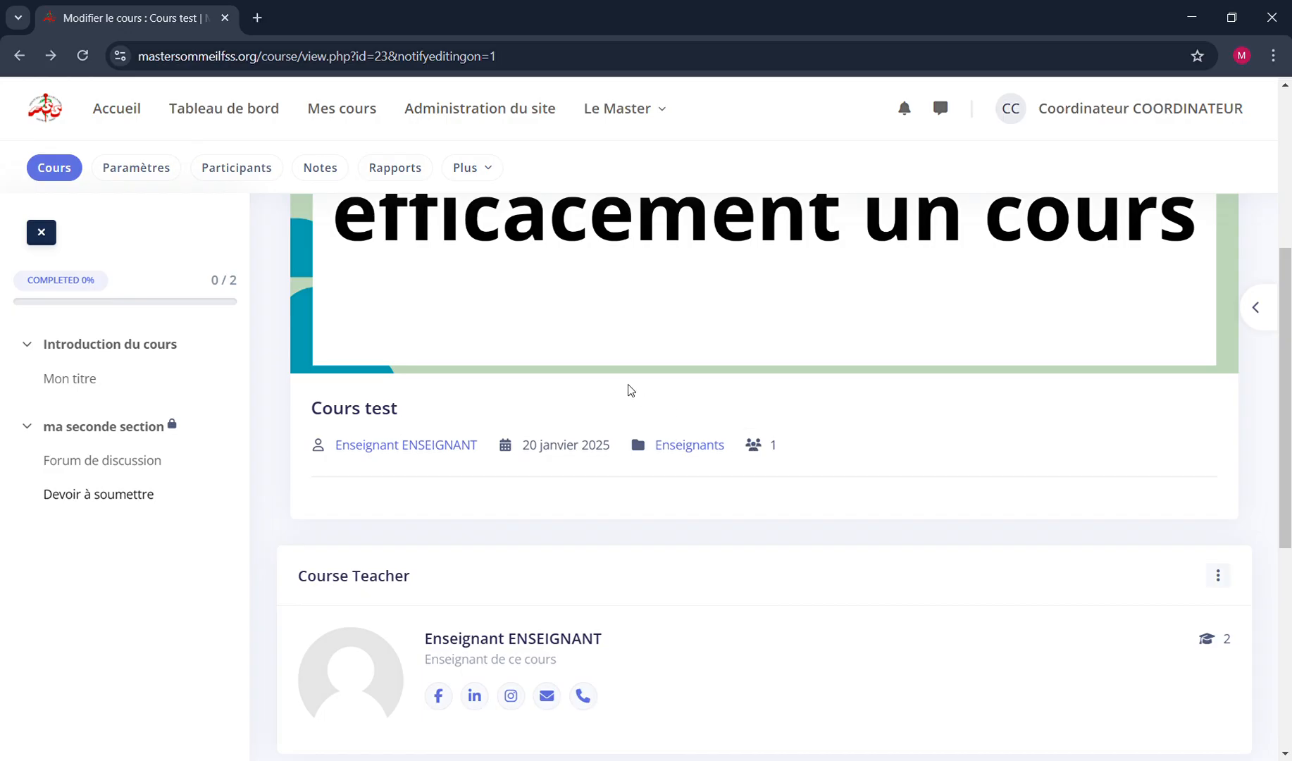
{"action": "scroll", "coordinate": [631, 390], "scroll_direction": "up", "scroll_amount": 5}
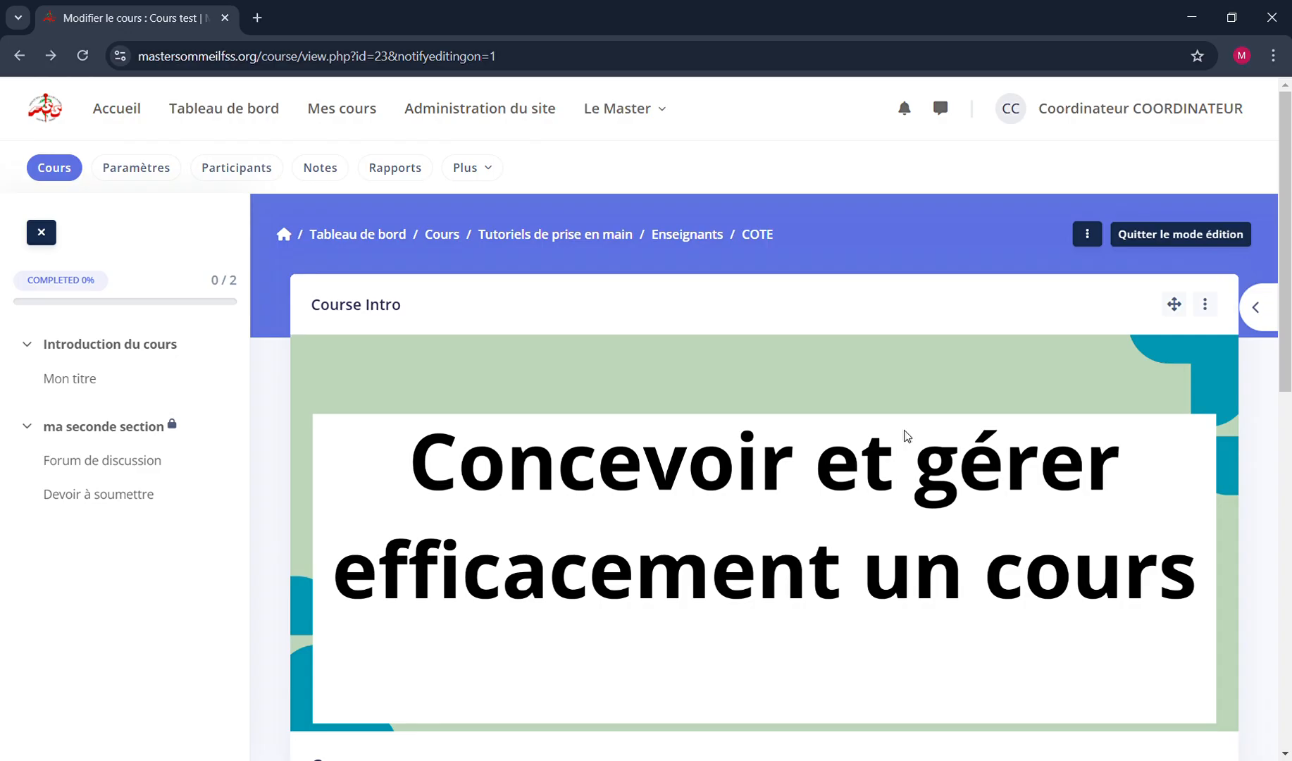
{"action": "left_click", "coordinate": [1208, 237]}
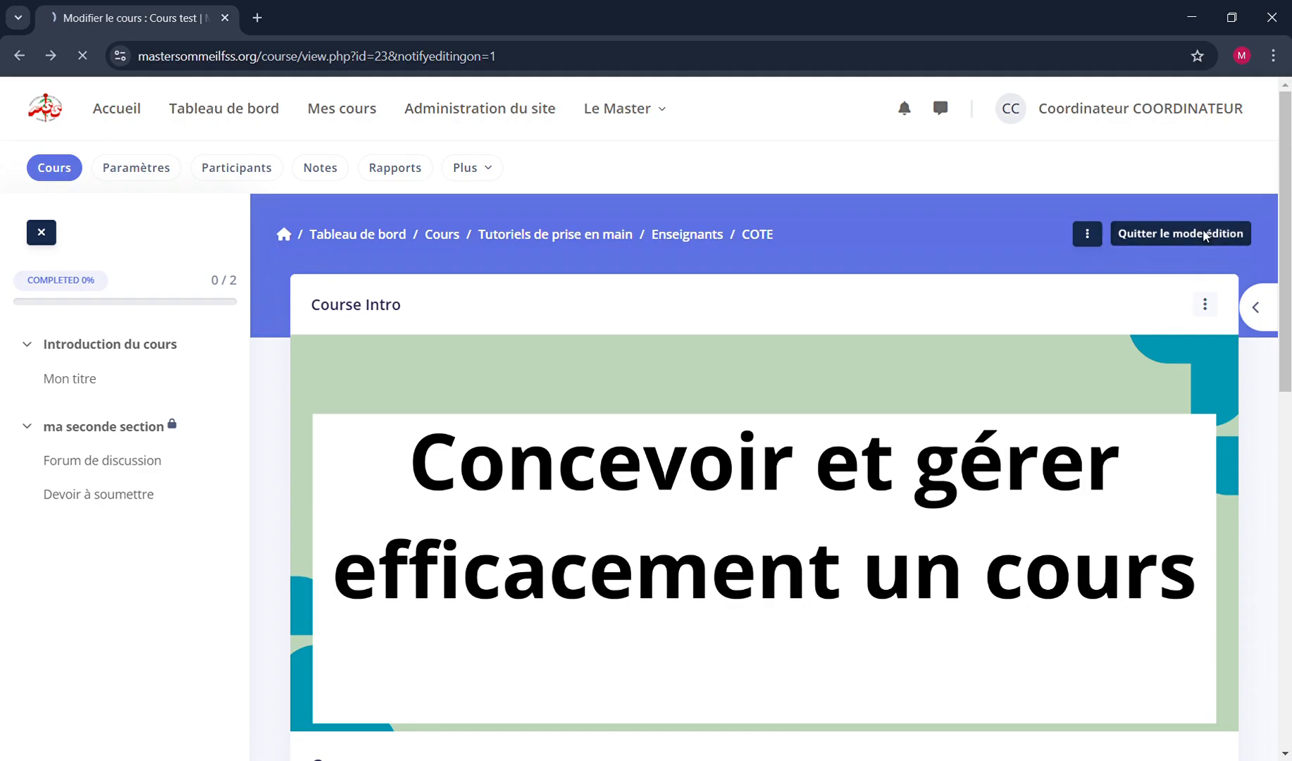